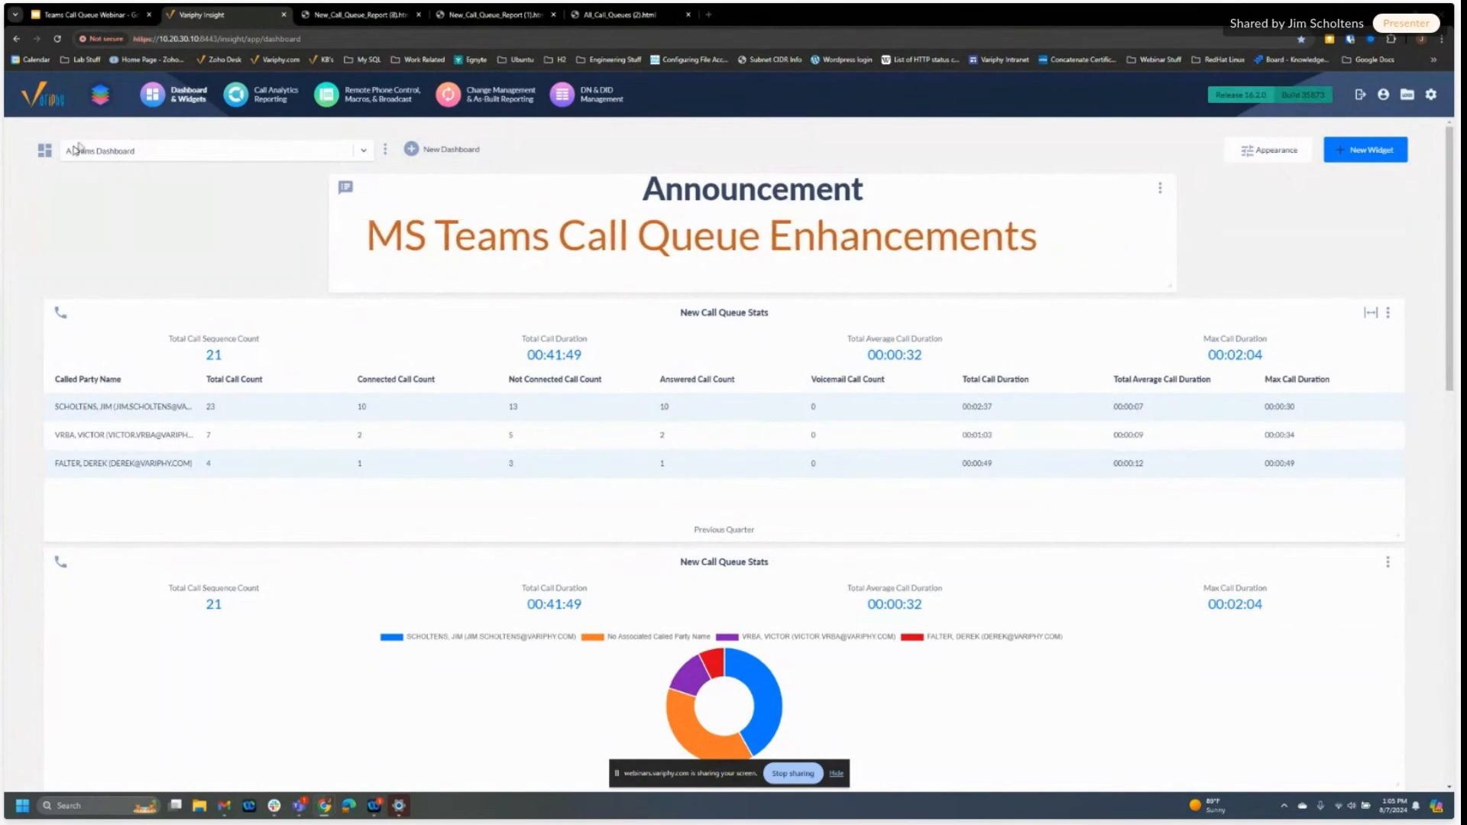
# Step: Switch to the Teams Call Queue Webinar deck in Google Slides and present the slide comparing 16.1.1 and 16.2 call records
pyautogui.click(87, 17)
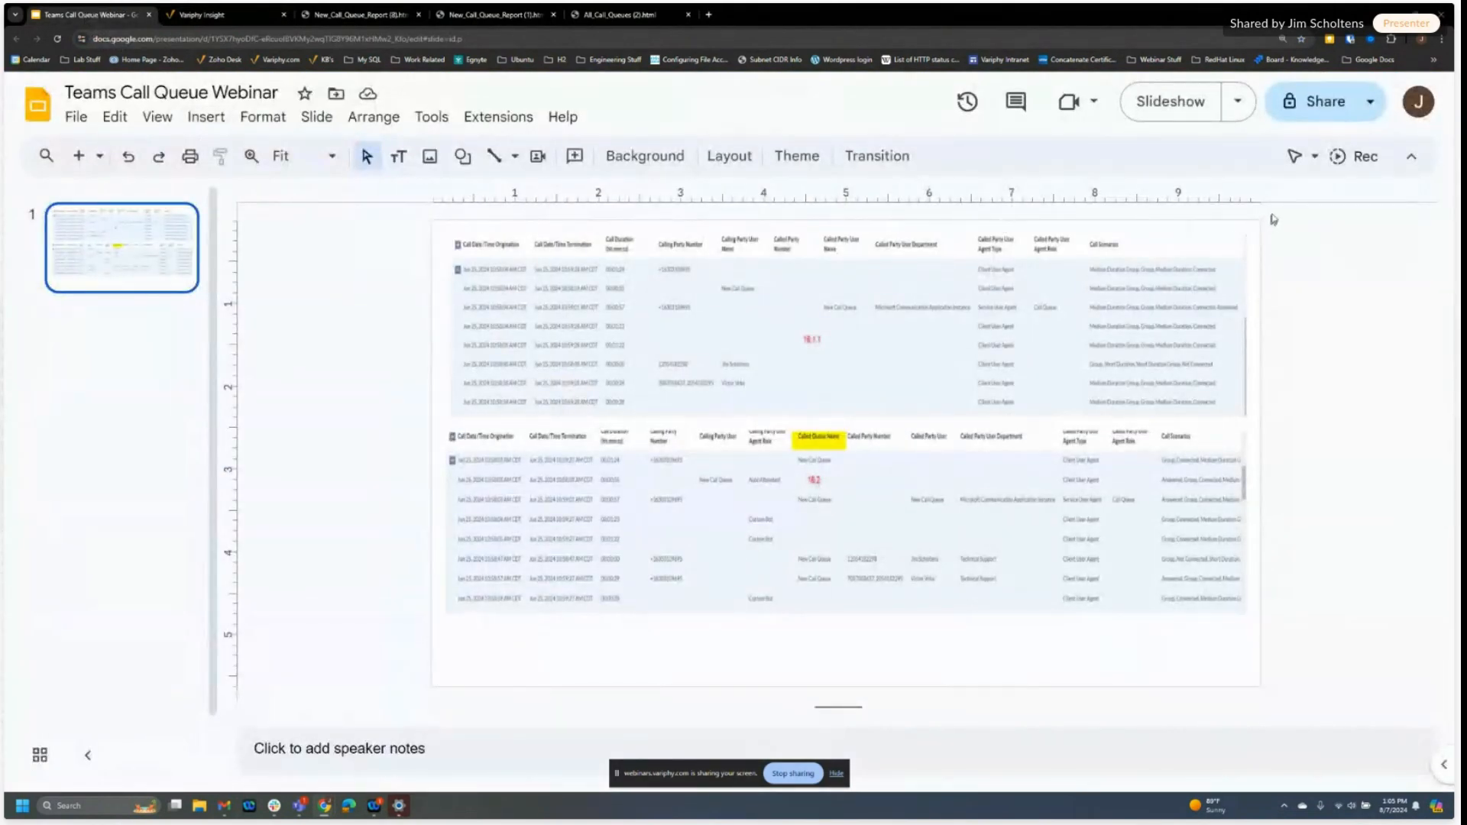
pyautogui.click(1170, 101)
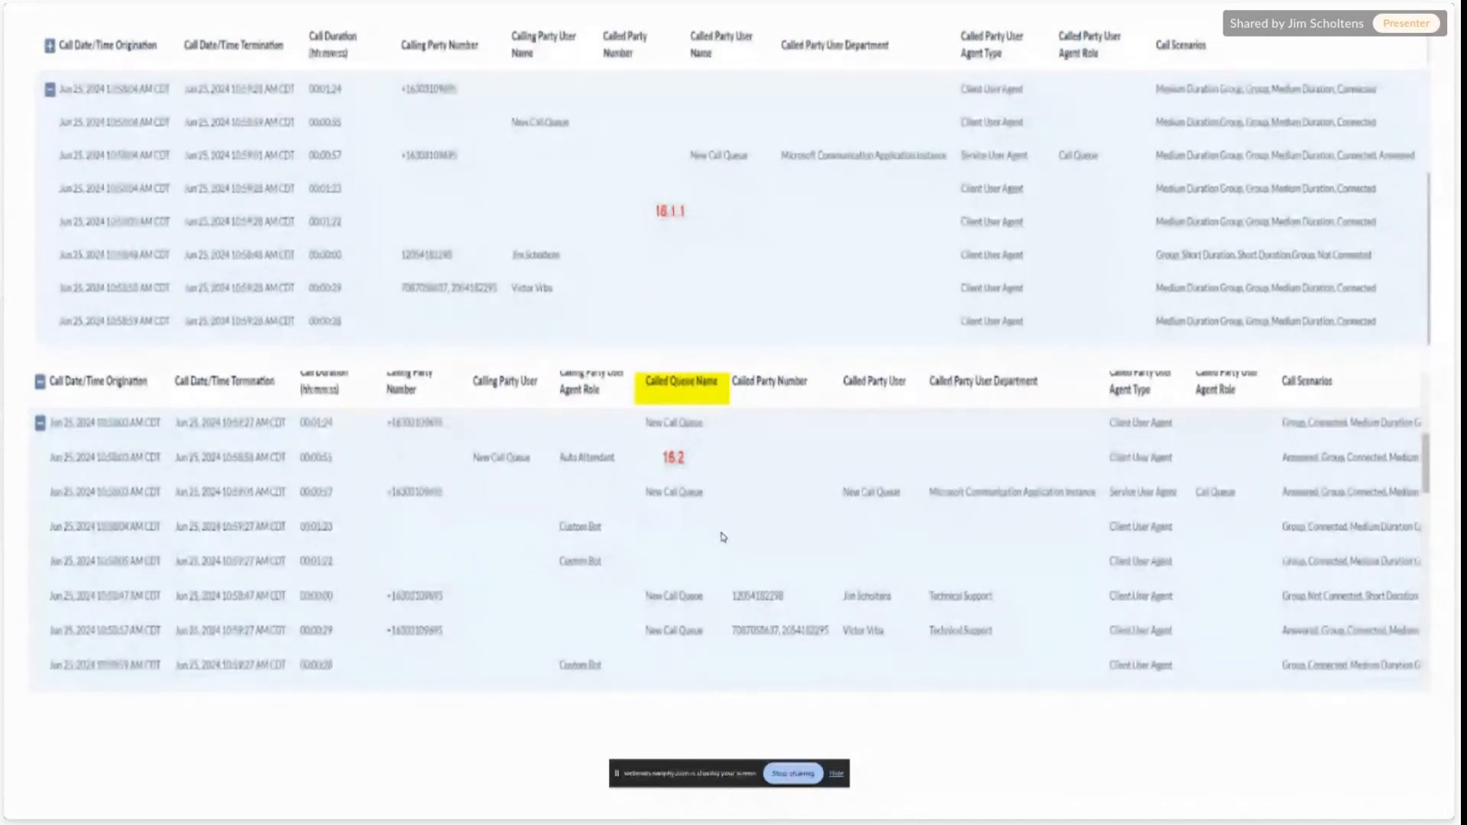
pyautogui.press('Escape')
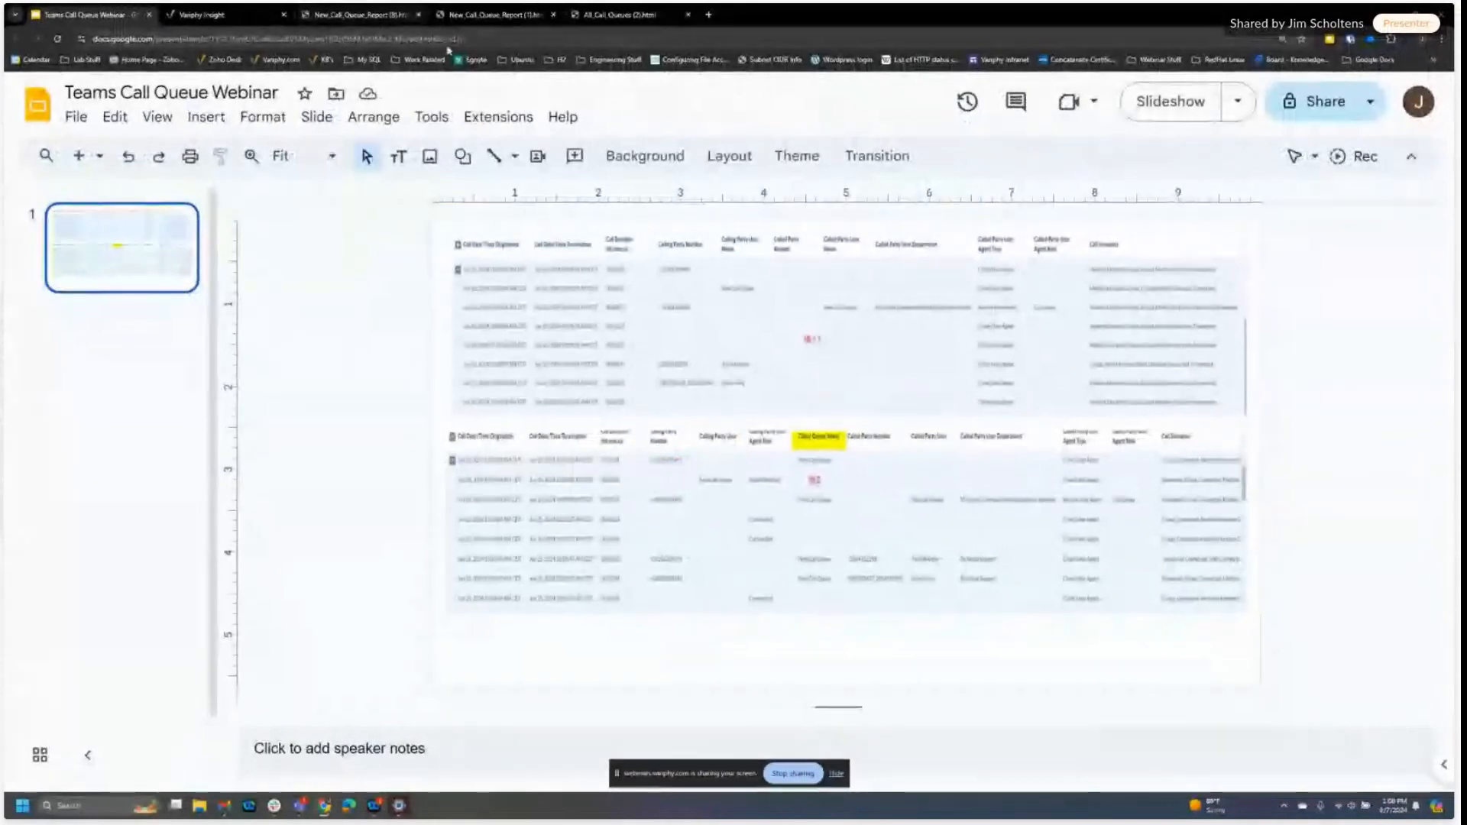
# Step: Switch to Variphy Insight, open the call analytics history search, and remove the Call Scenario Types criterion
pyautogui.click(245, 20)
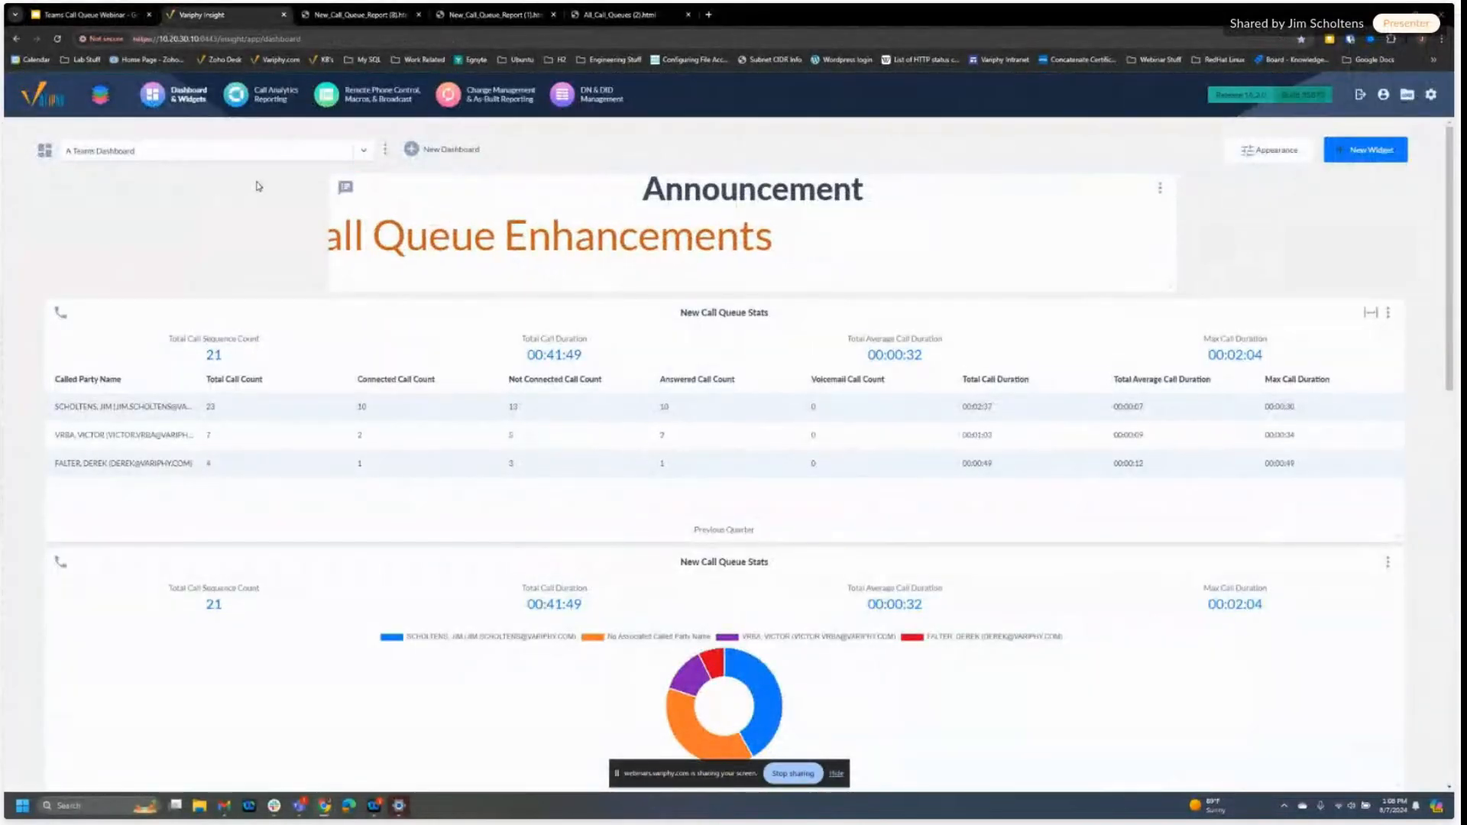
pyautogui.click(260, 105)
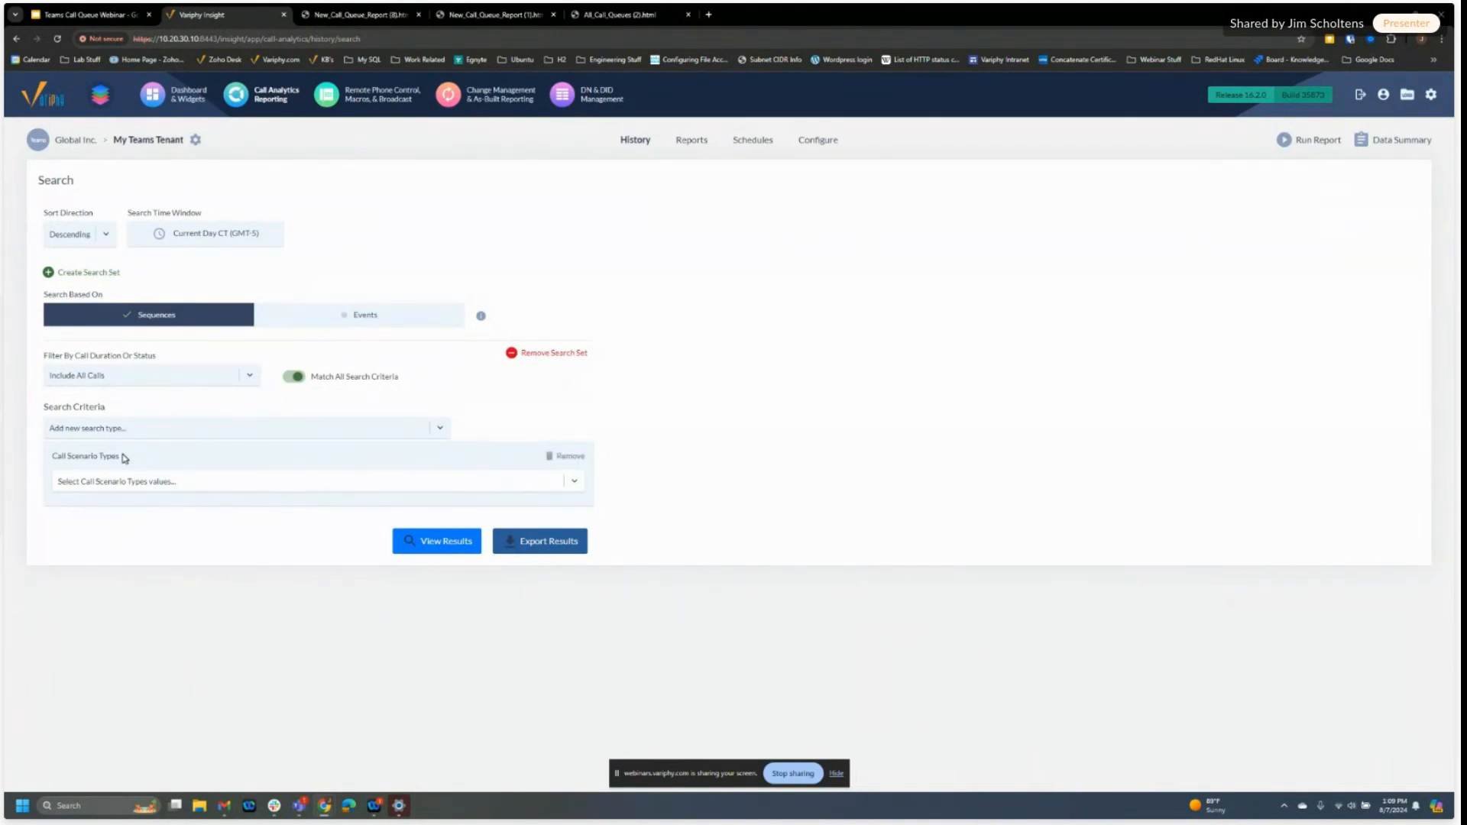
pyautogui.click(572, 461)
# Step: Add a Called Queue search criterion and set its value to New Call Queue
pyautogui.click(197, 435)
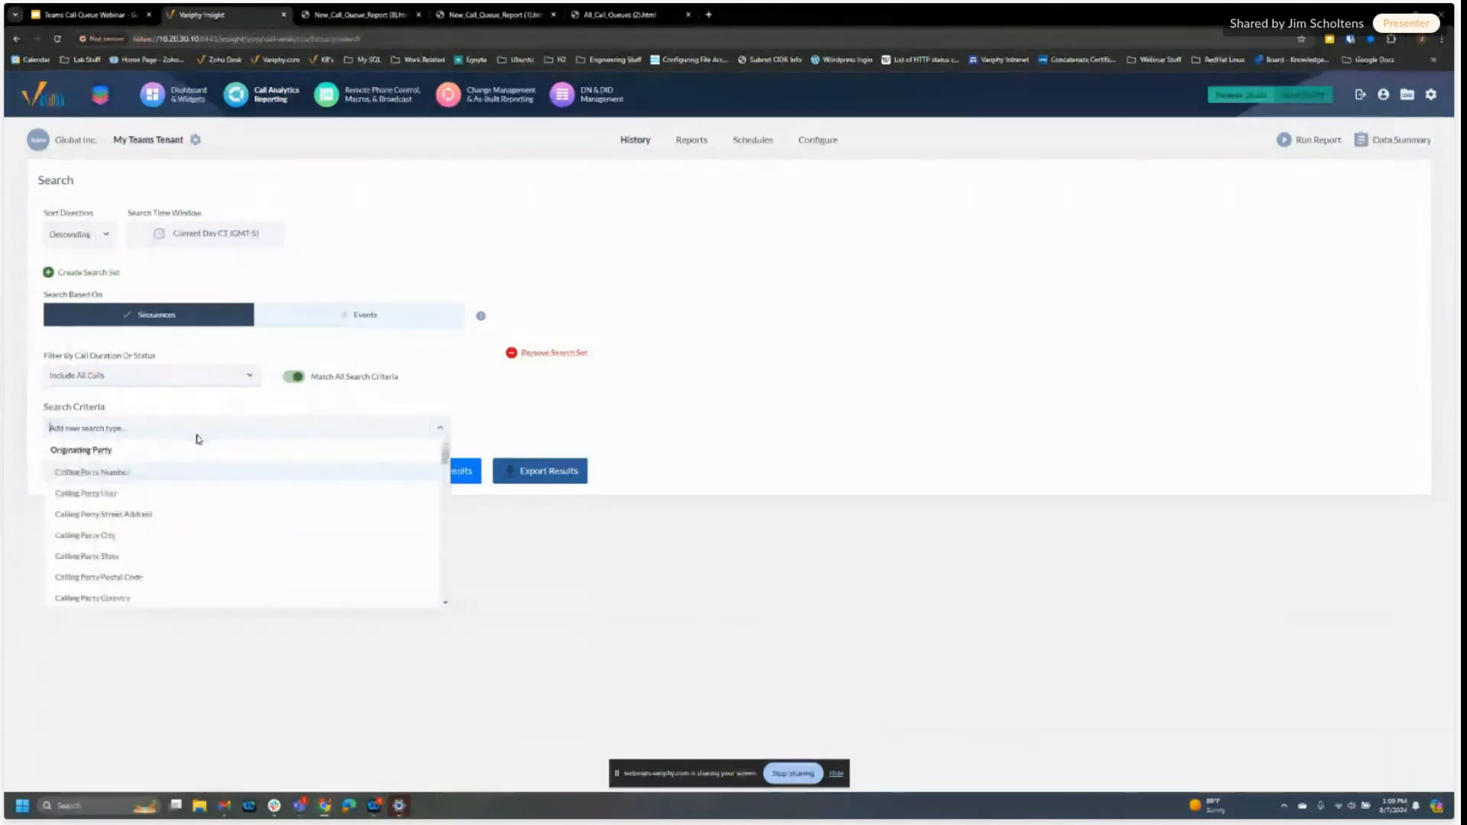
pyautogui.write('que')
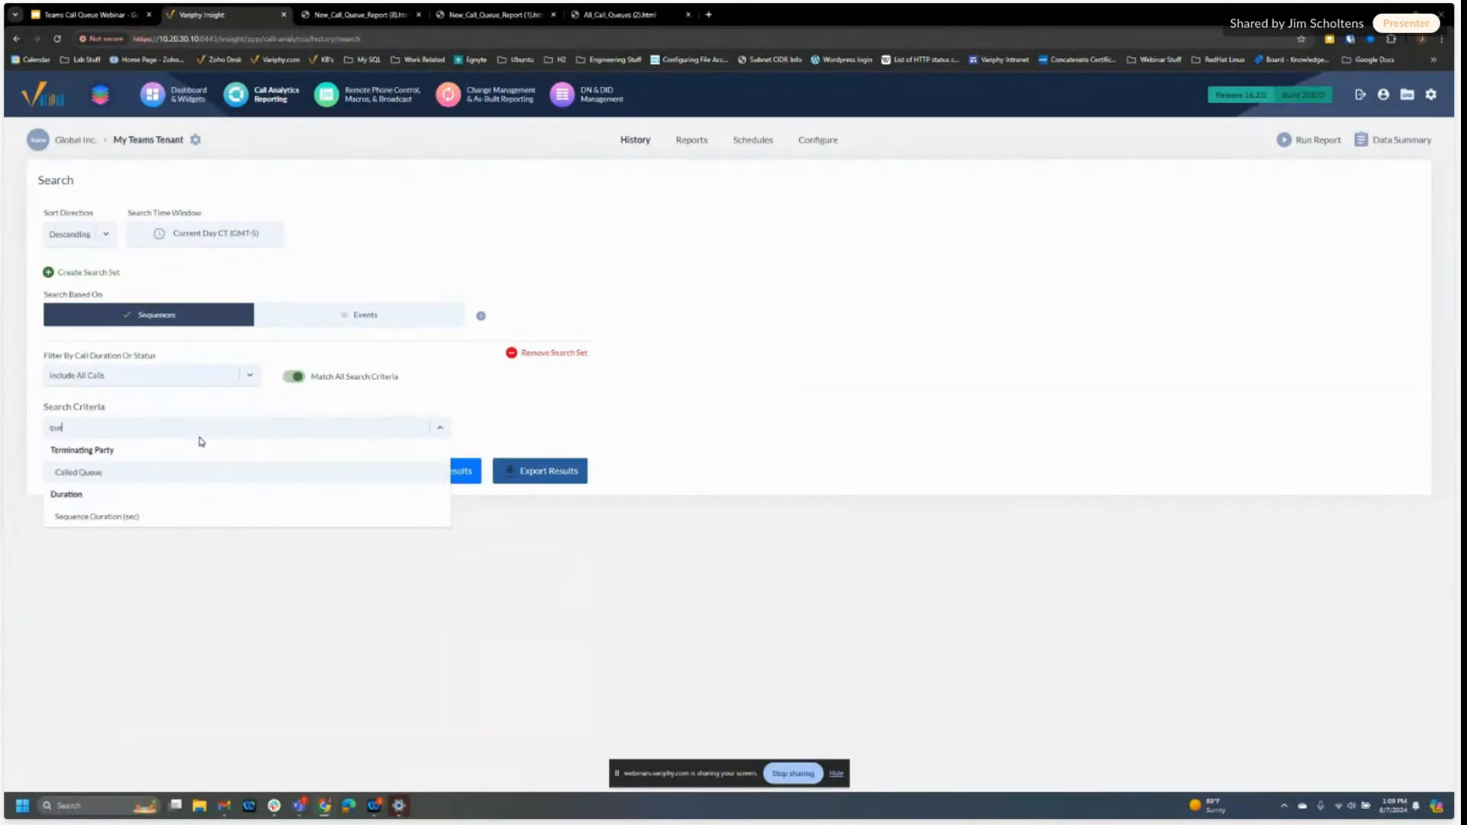
pyautogui.click(85, 473)
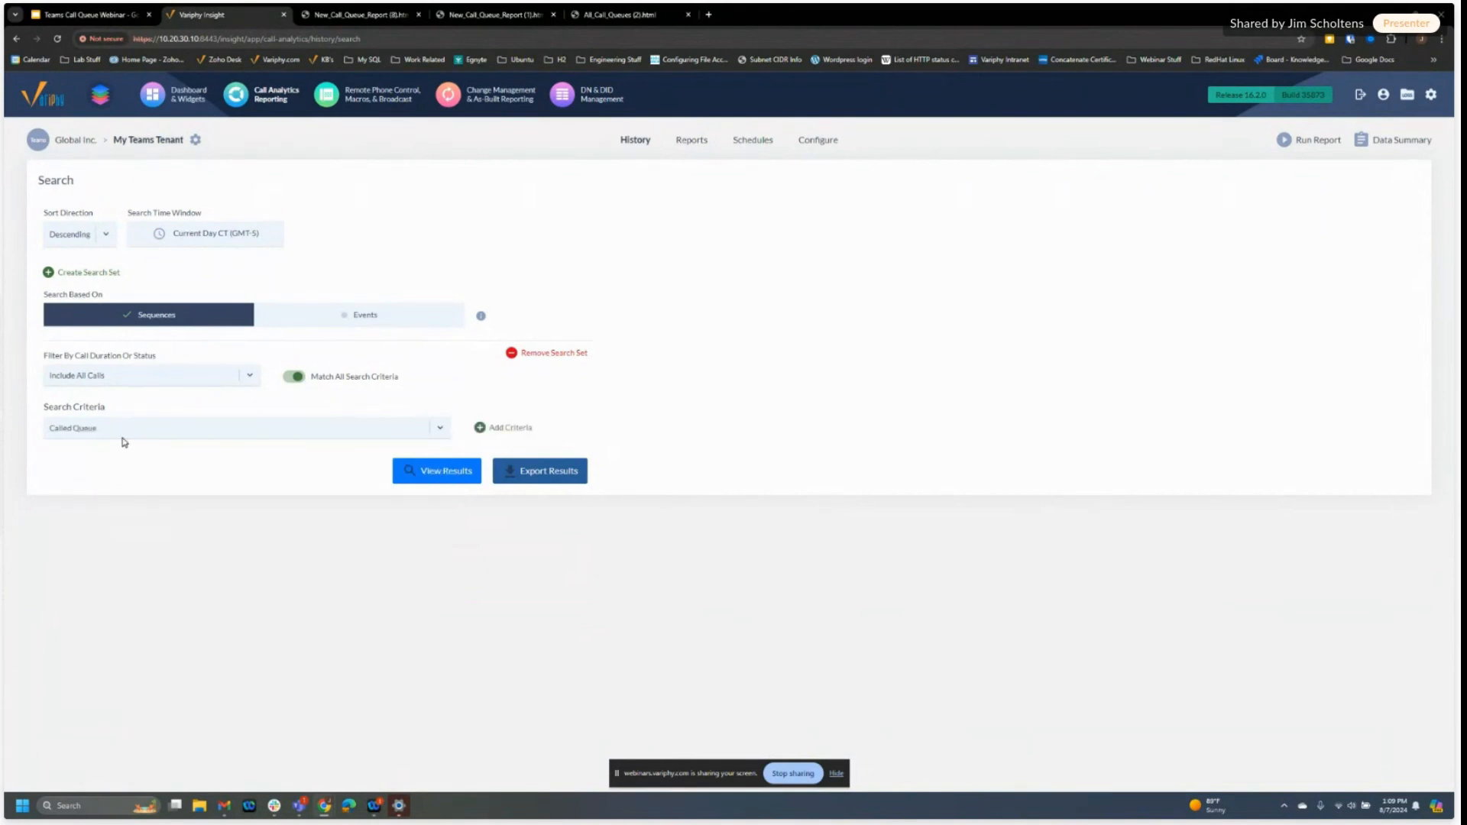
pyautogui.click(474, 429)
pyautogui.click(156, 484)
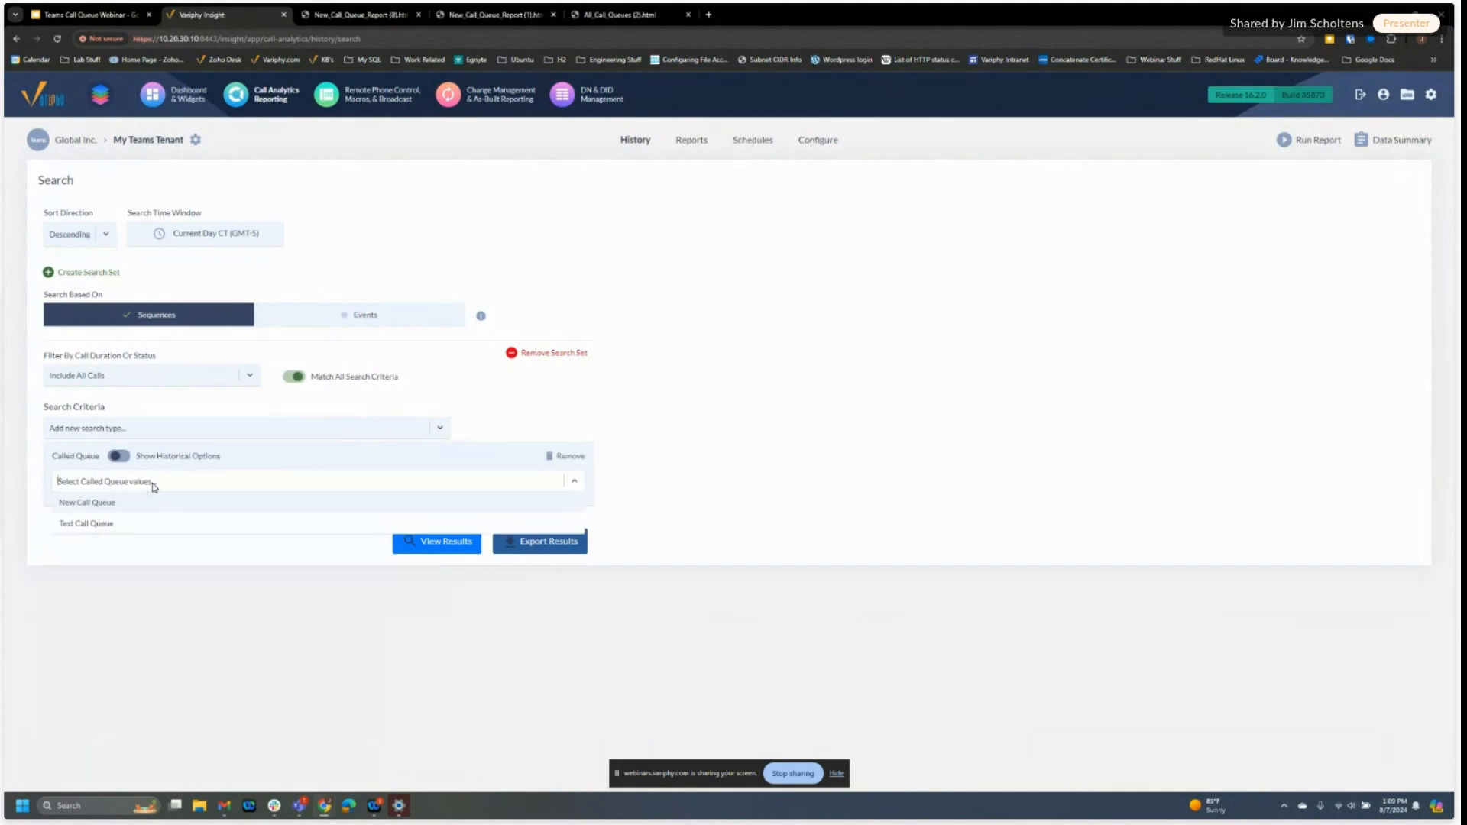
pyautogui.click(102, 506)
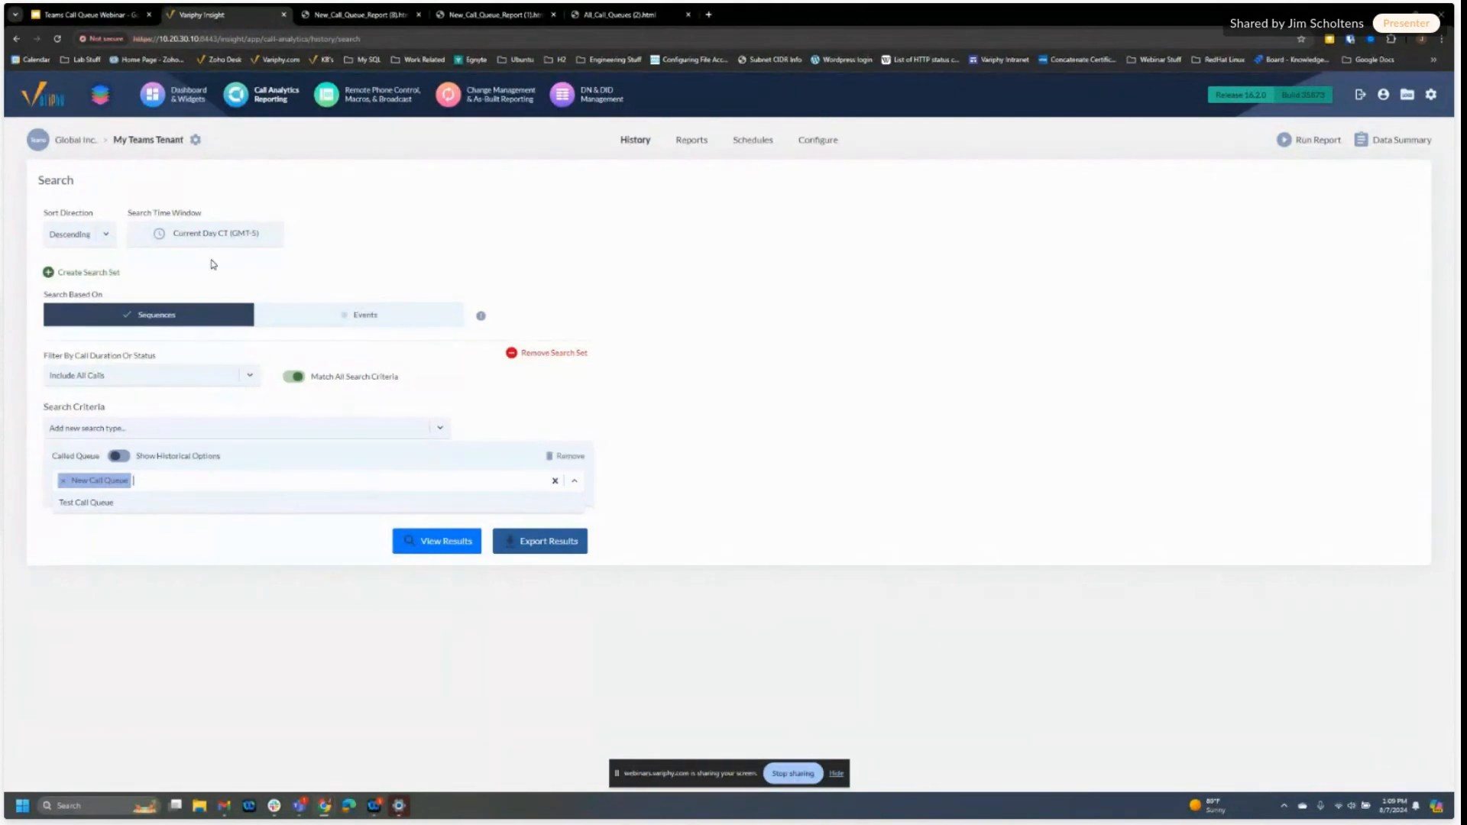
# Step: Set the search time window to Previous Month and view the search results
pyautogui.click(225, 239)
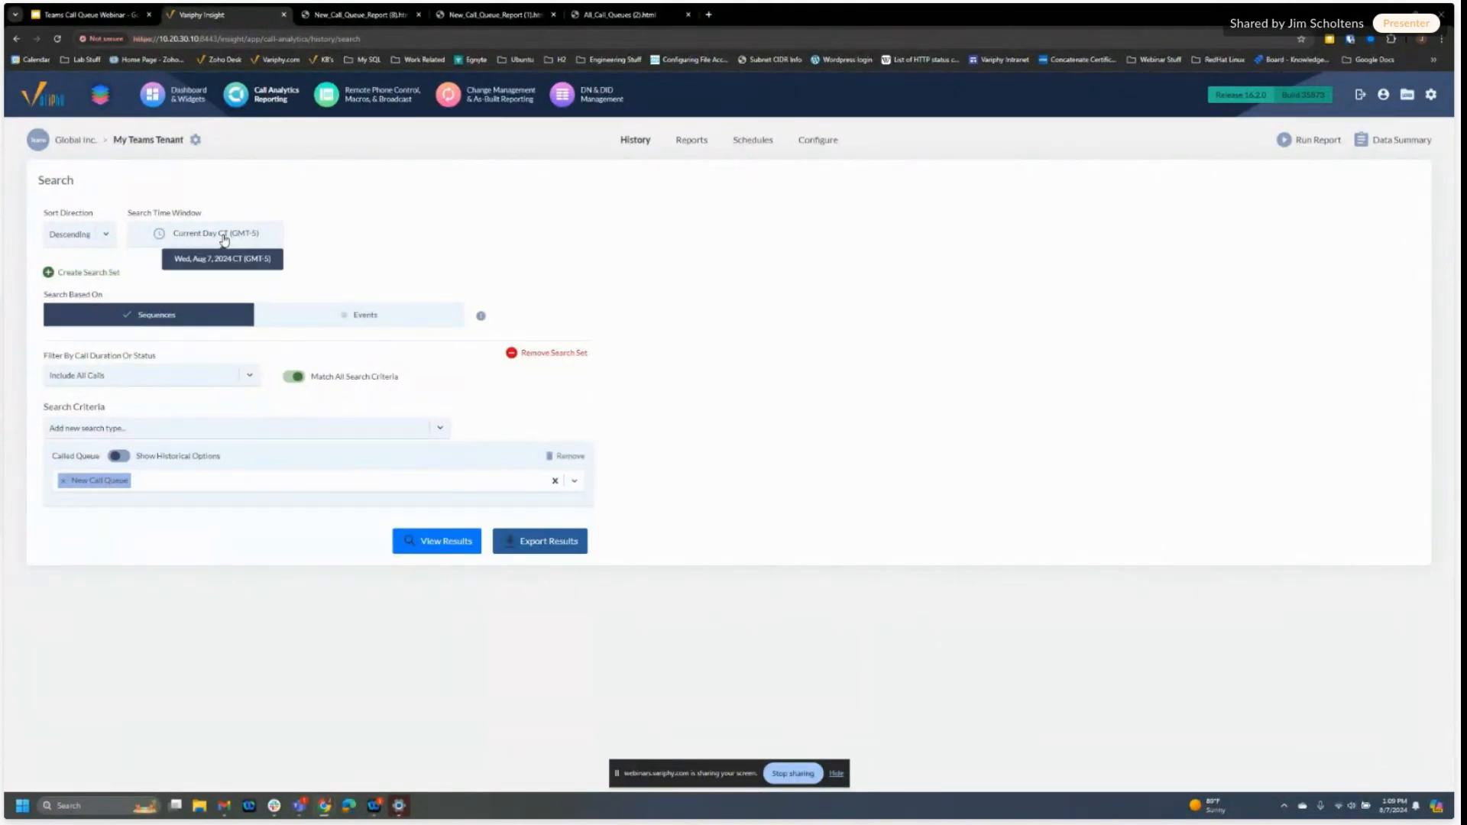
pyautogui.click(225, 239)
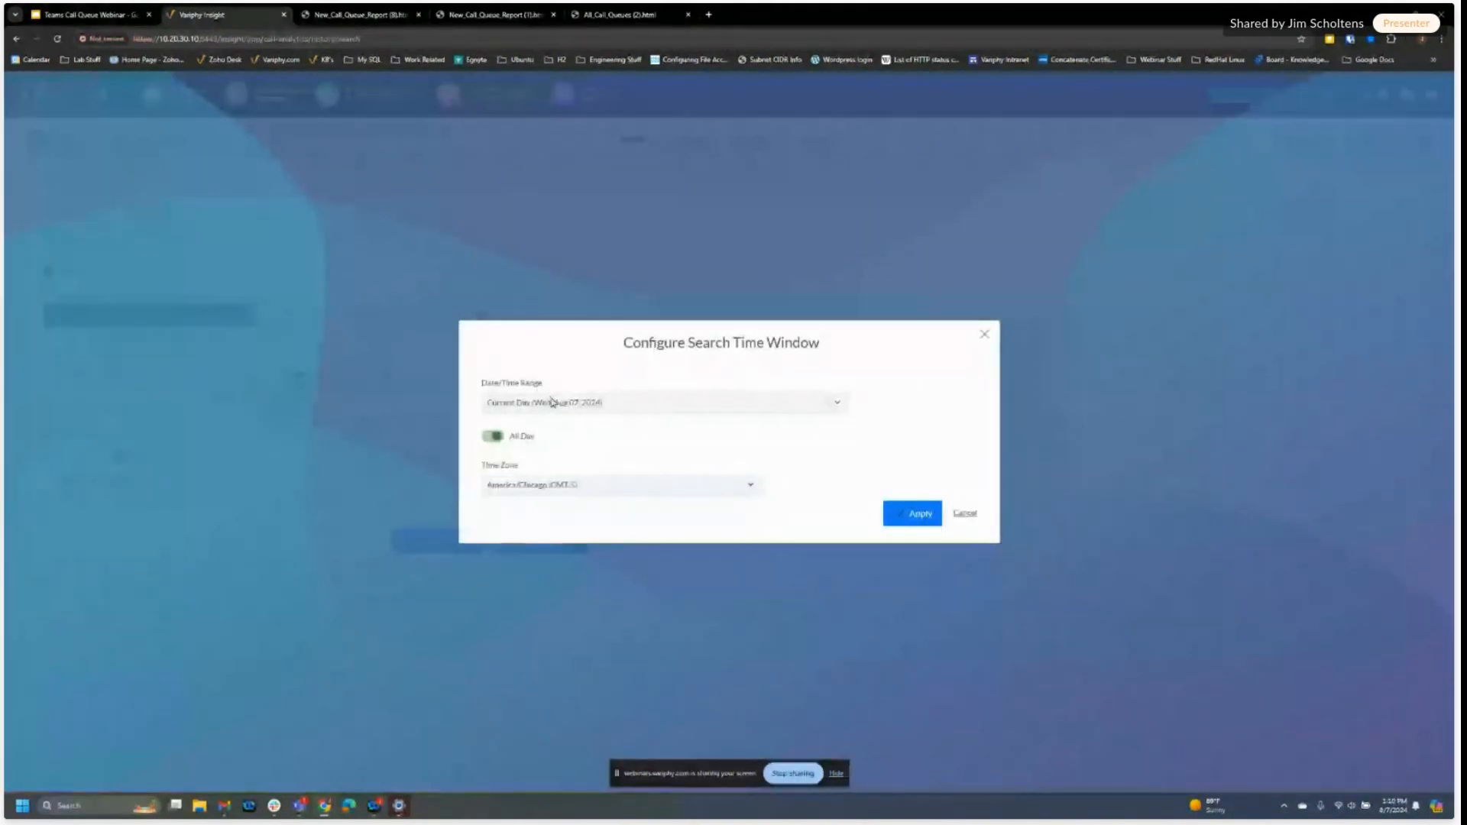
pyautogui.click(552, 401)
pyautogui.scroll(-2, 843, 547)
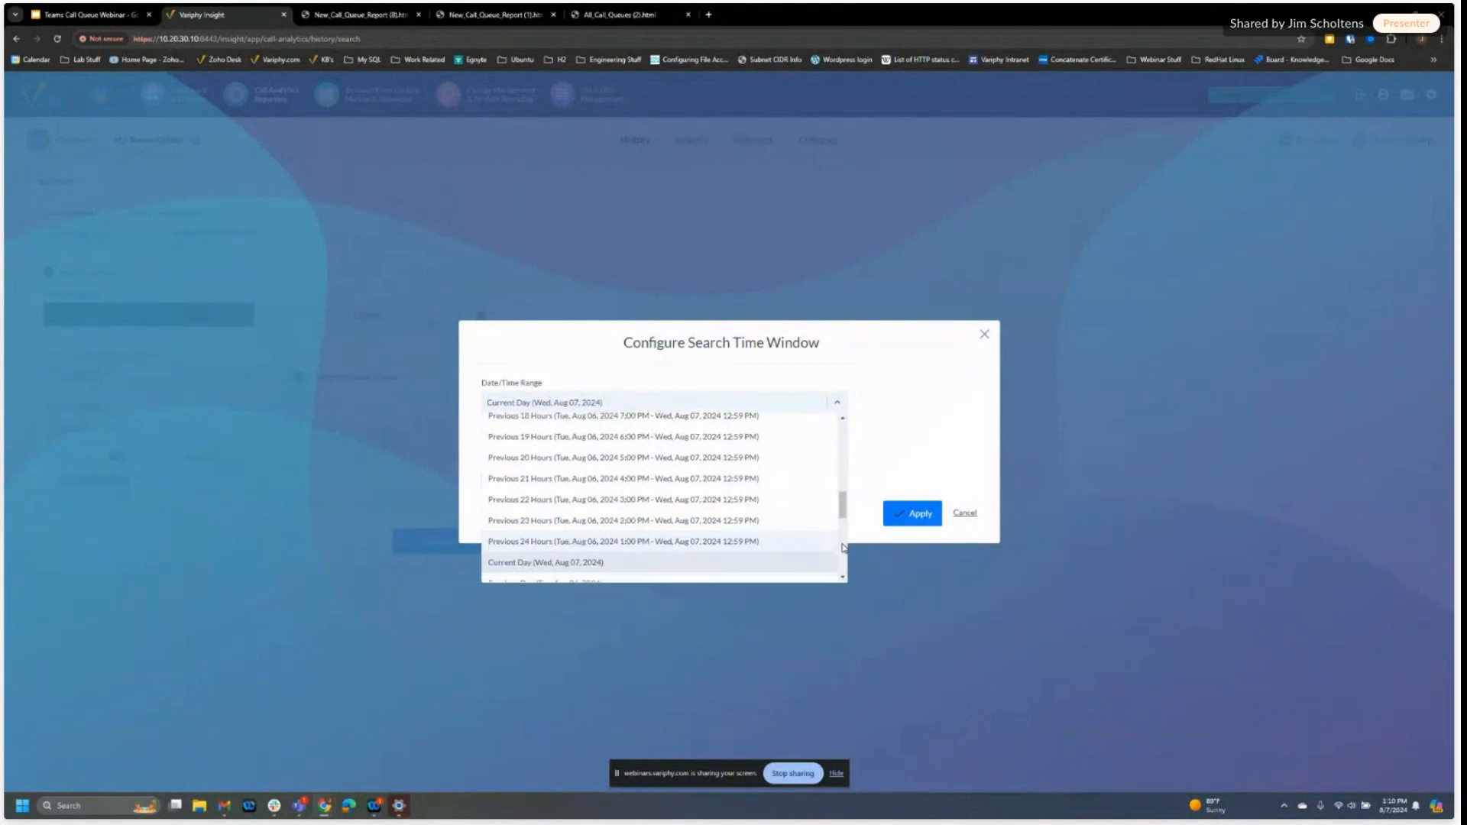
pyautogui.scroll(-2, 843, 547)
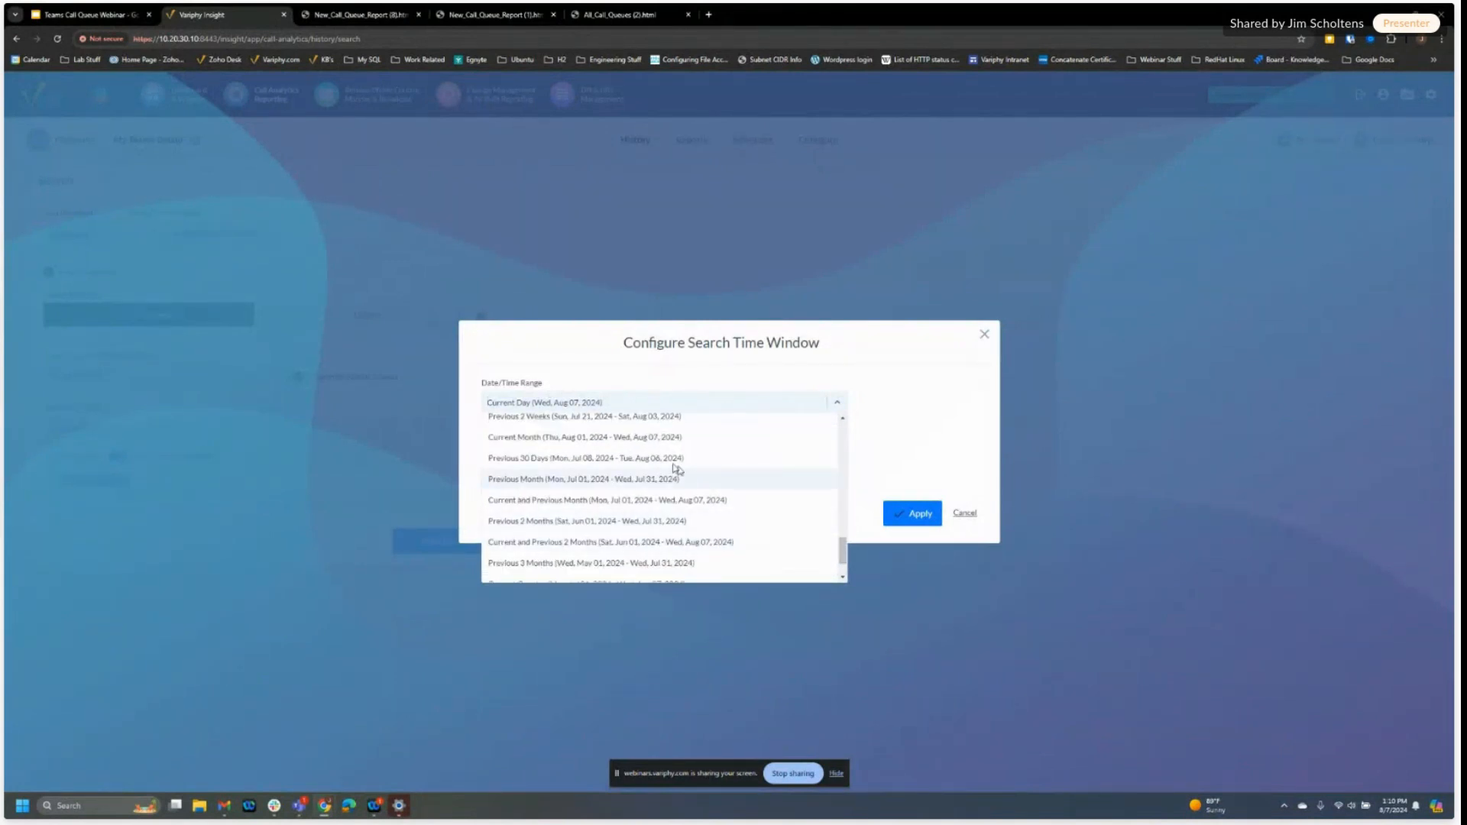
pyautogui.click(560, 480)
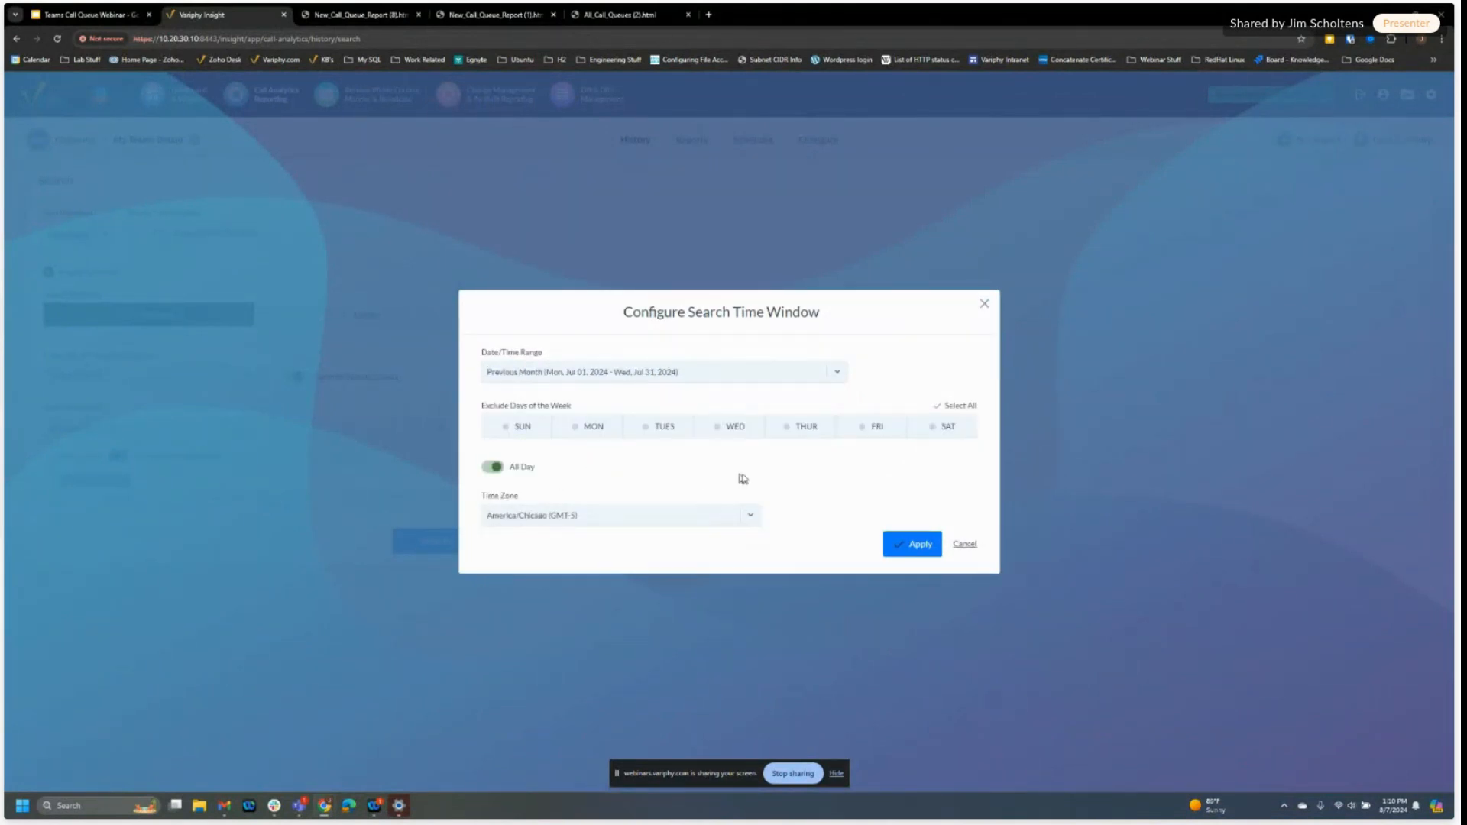
pyautogui.click(916, 548)
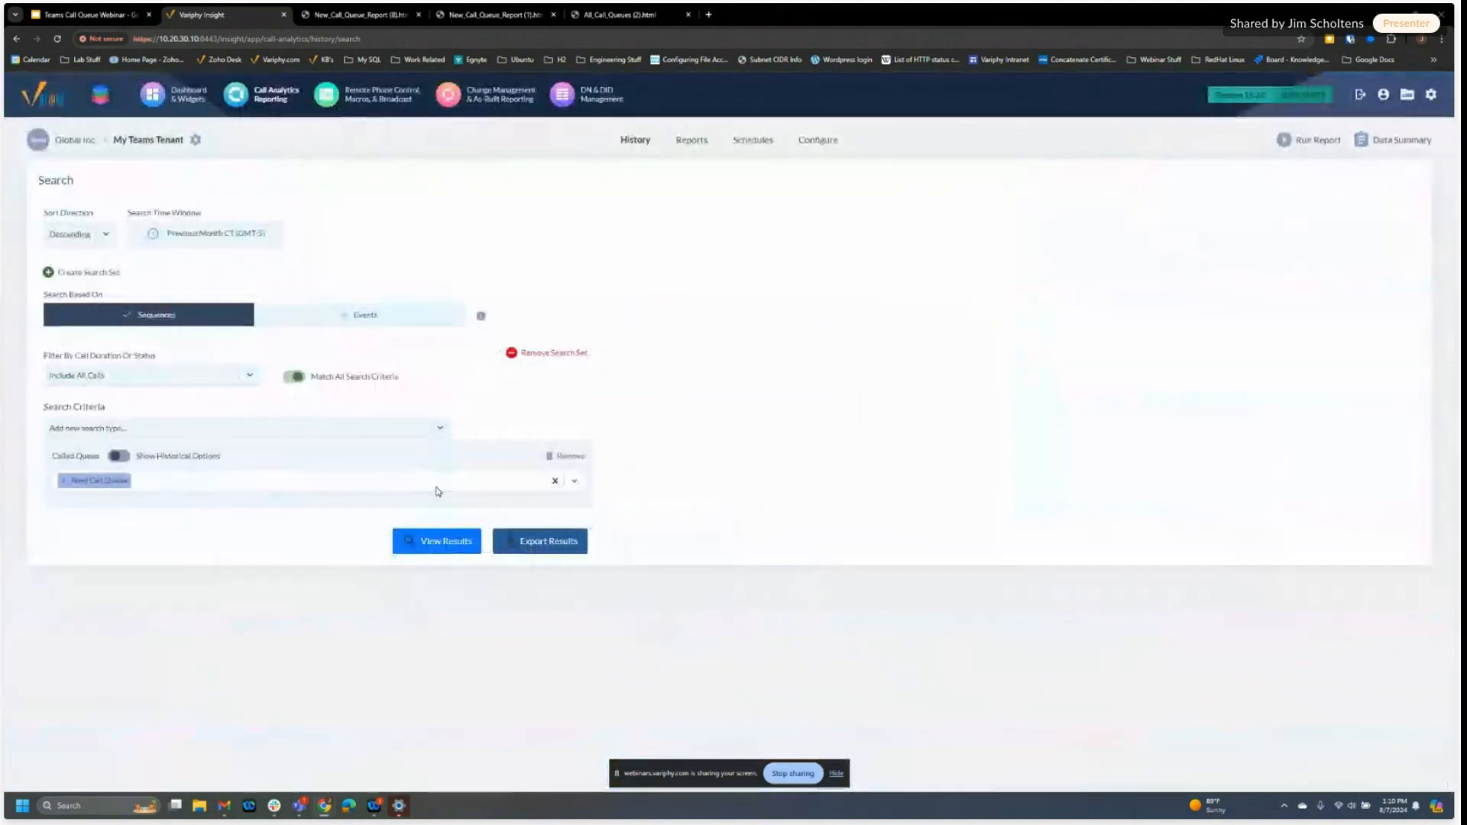
pyautogui.click(432, 541)
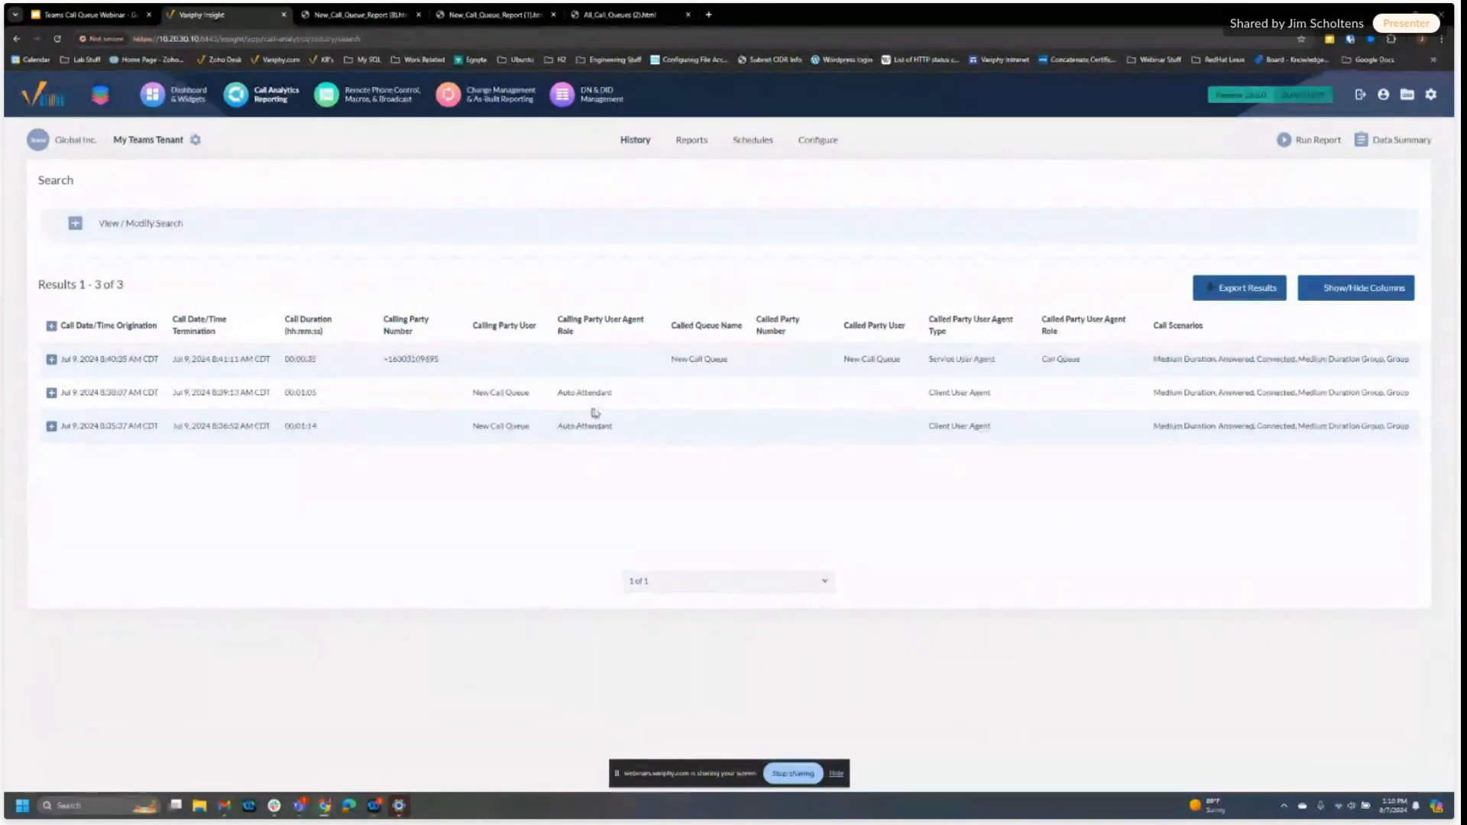
# Step: Expand the first call sequence and examine its called party, zero-duration leg, call scenarios and voicemail role
pyautogui.click(52, 360)
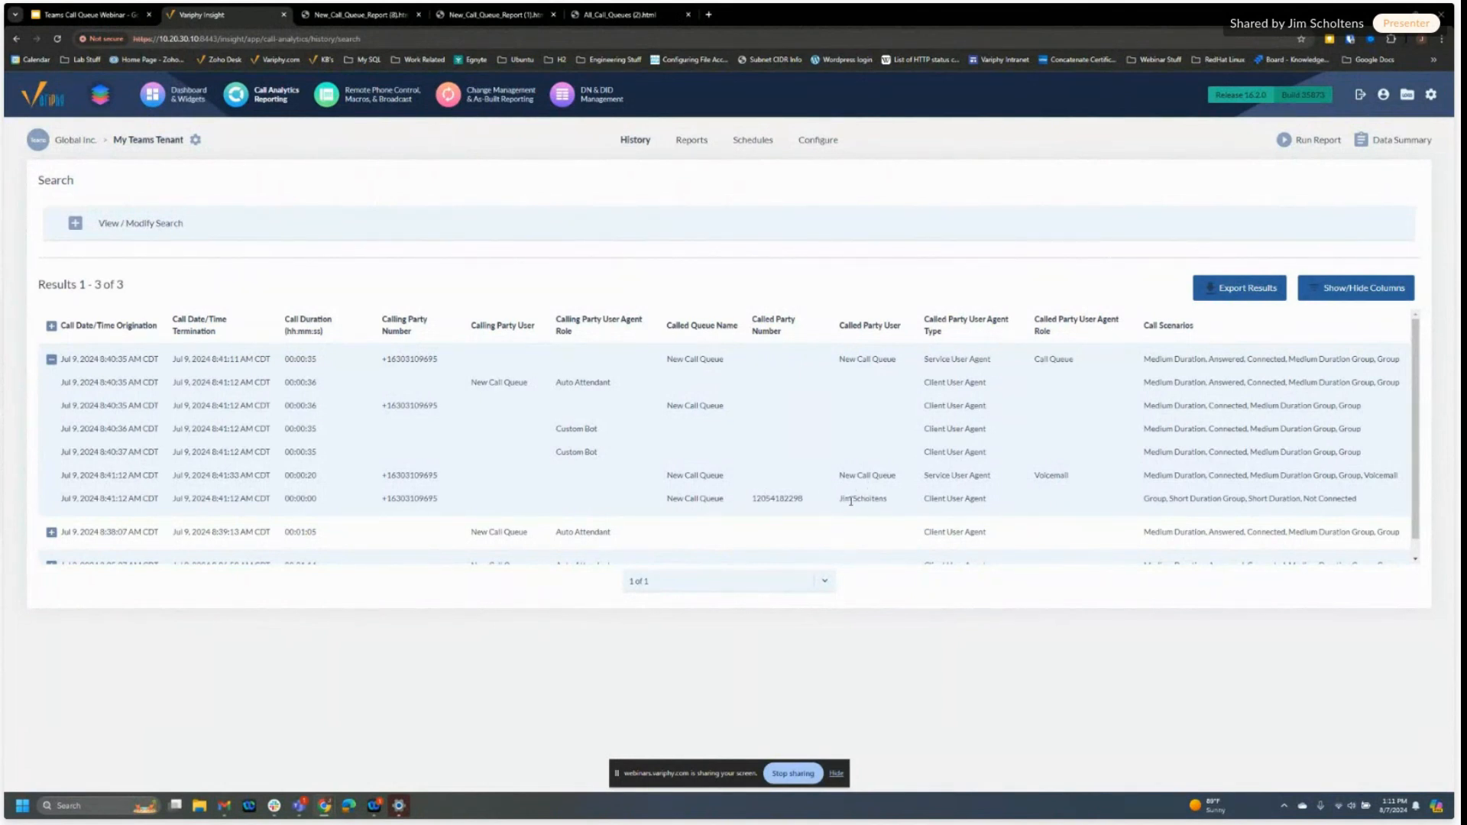
pyautogui.moveTo(899, 503); pyautogui.dragTo(830, 506)
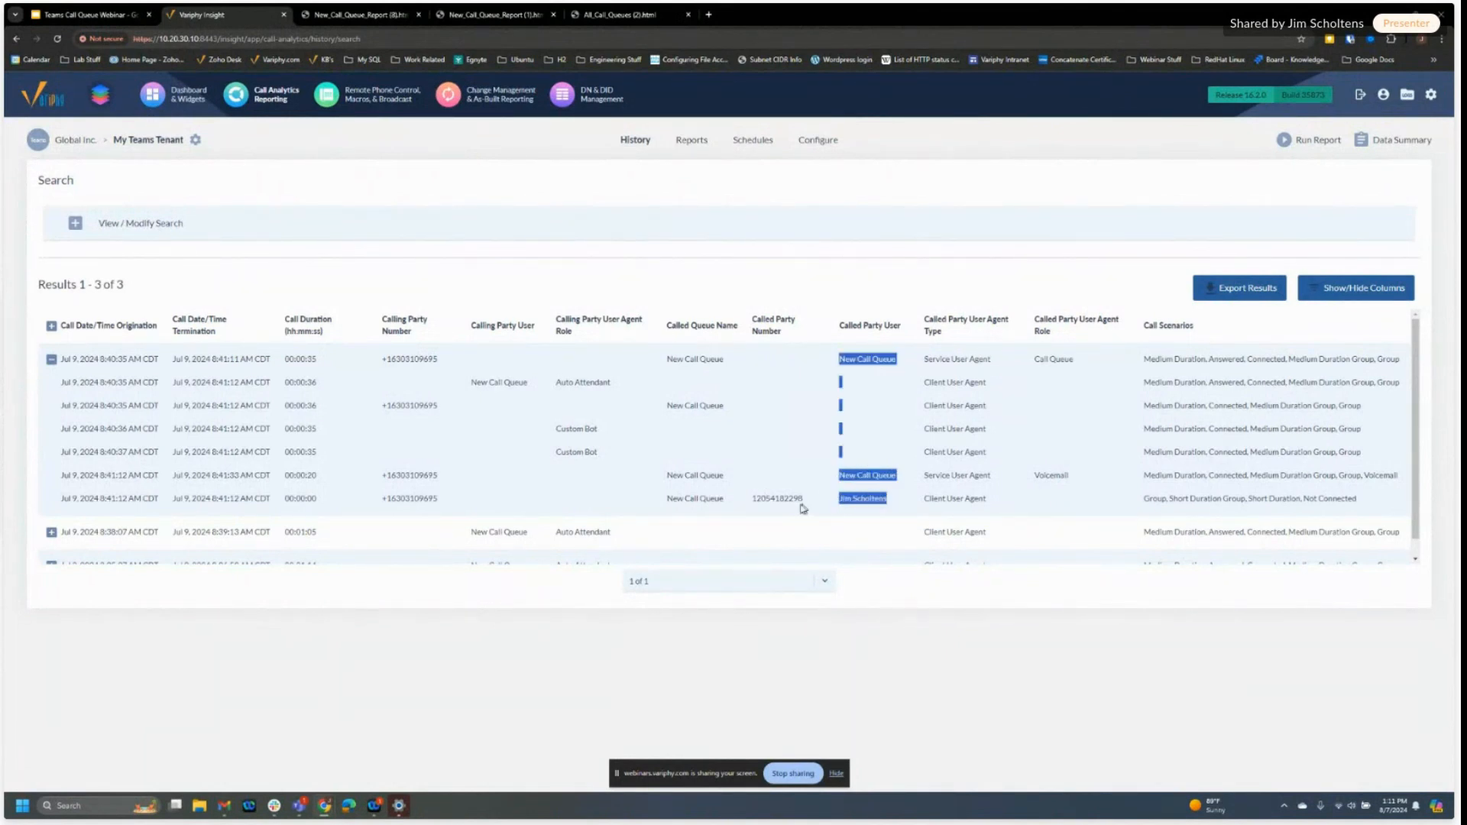
pyautogui.moveTo(318, 502); pyautogui.dragTo(284, 500)
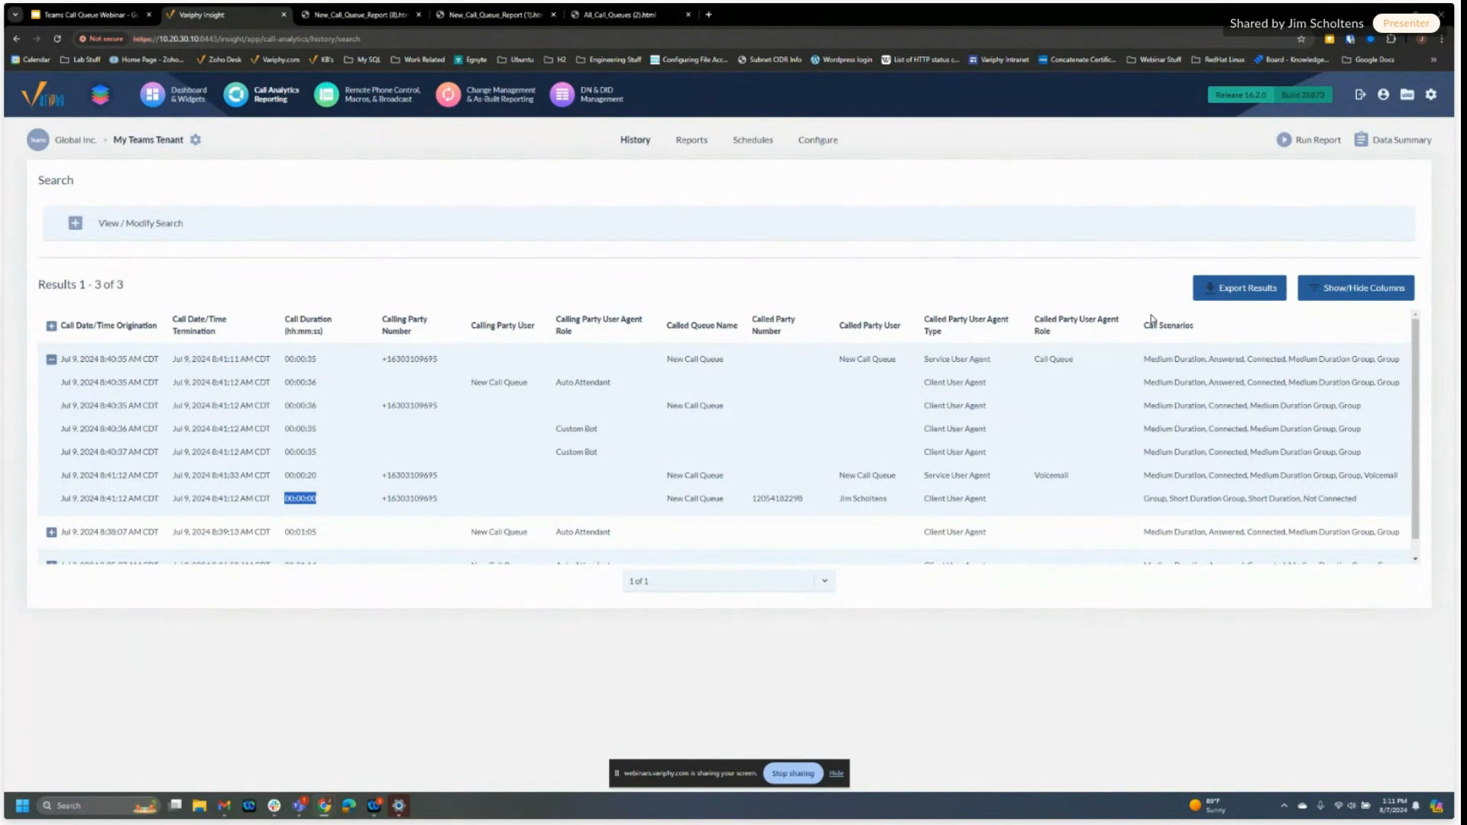
pyautogui.moveTo(1139, 327); pyautogui.dragTo(1196, 331)
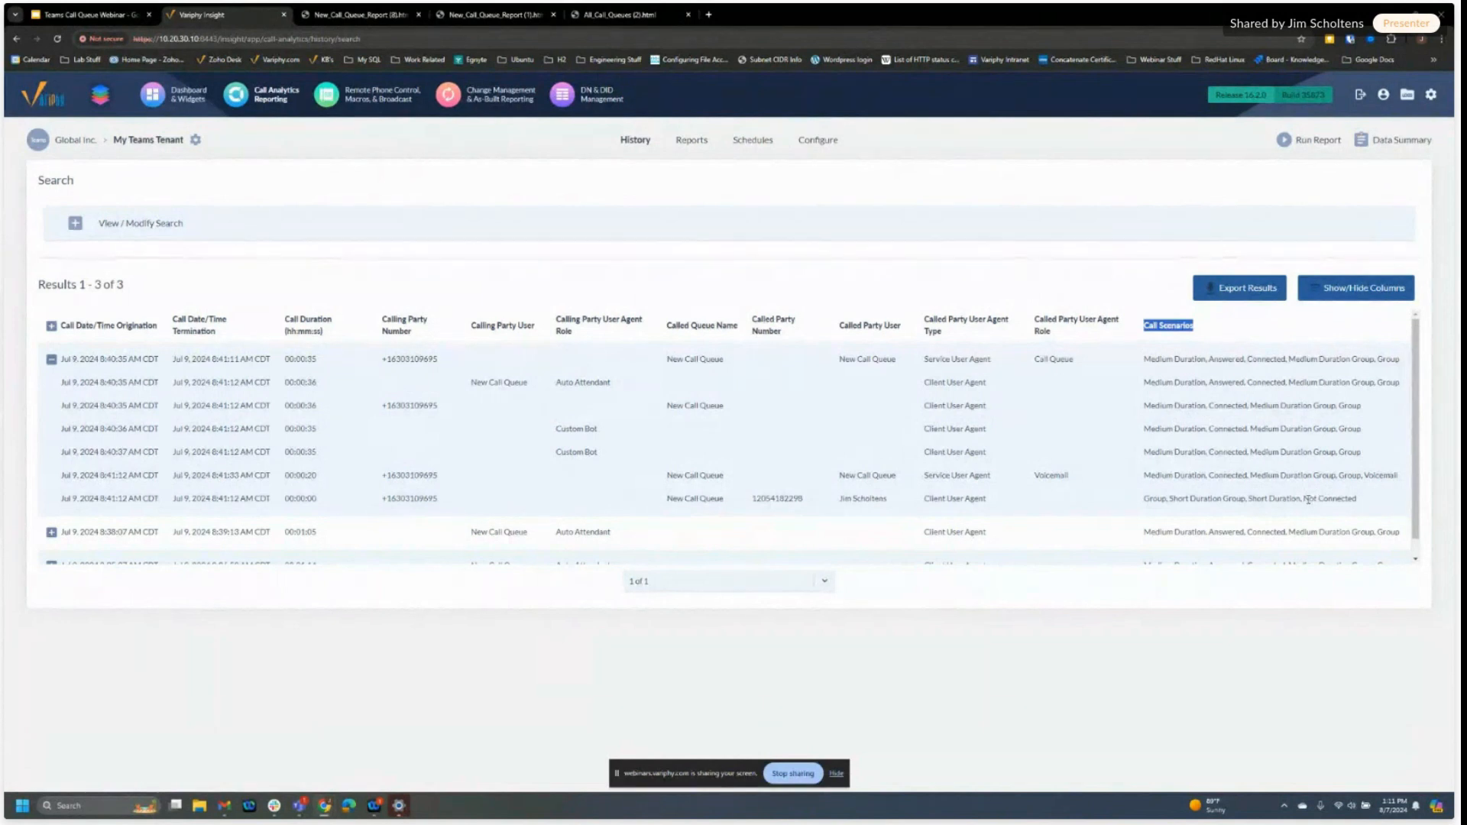
pyautogui.moveTo(1304, 500); pyautogui.dragTo(1351, 500)
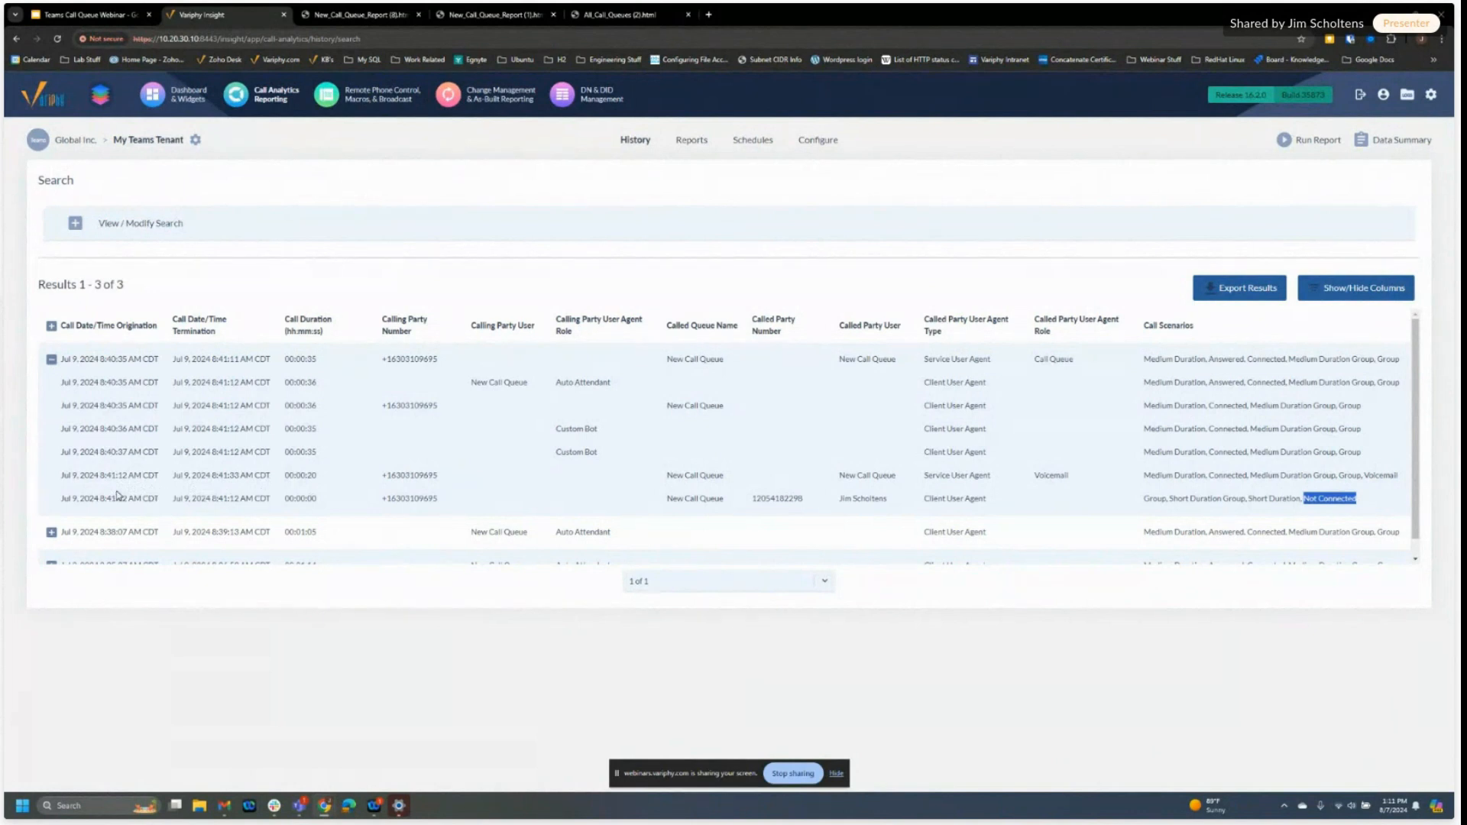
pyautogui.doubleClick(1039, 476)
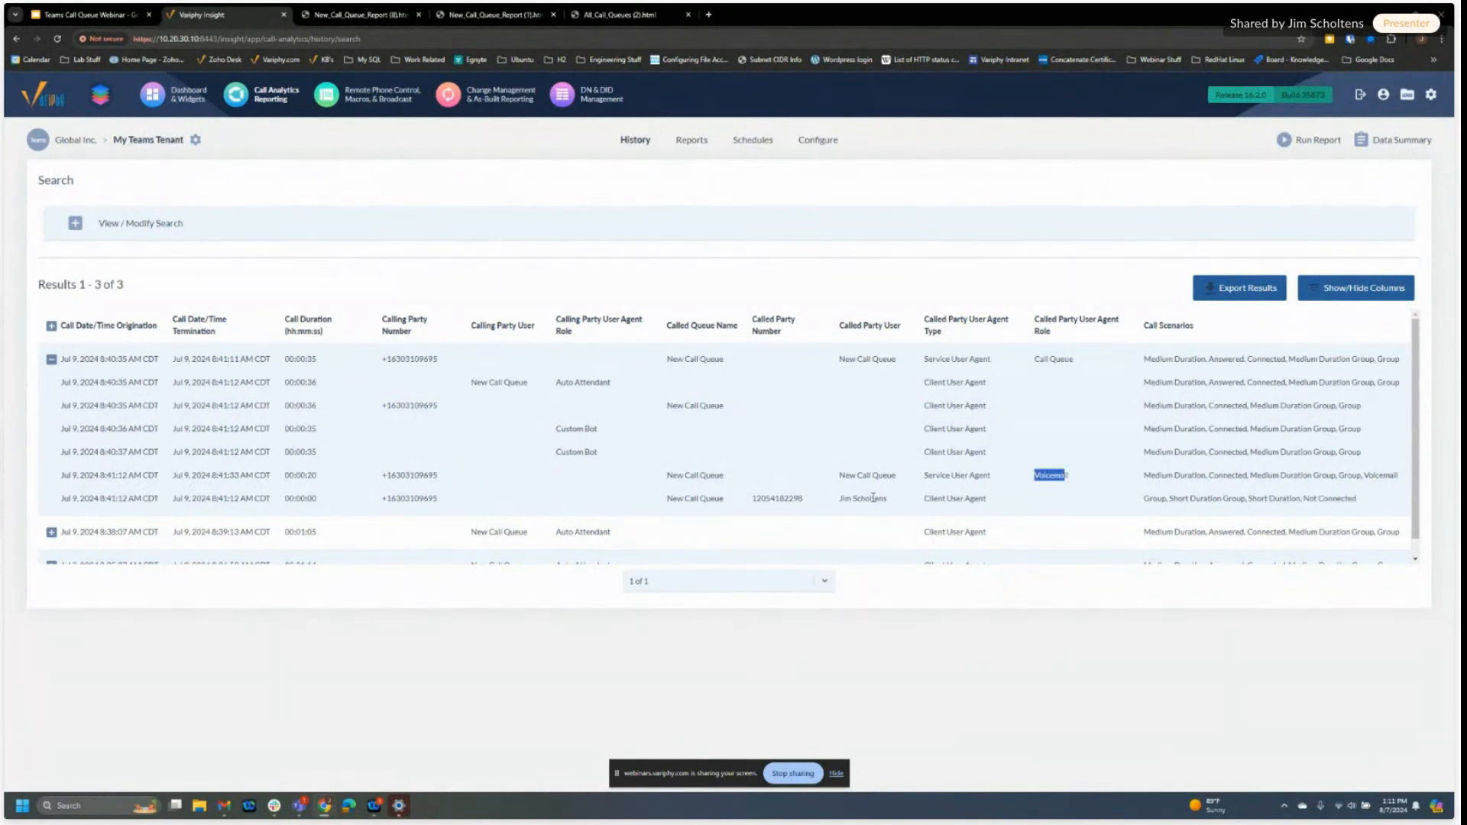
# Step: Expand all call sequences in the results and review their legs and the detail columns available for display
pyautogui.scroll(-1, 642, 463)
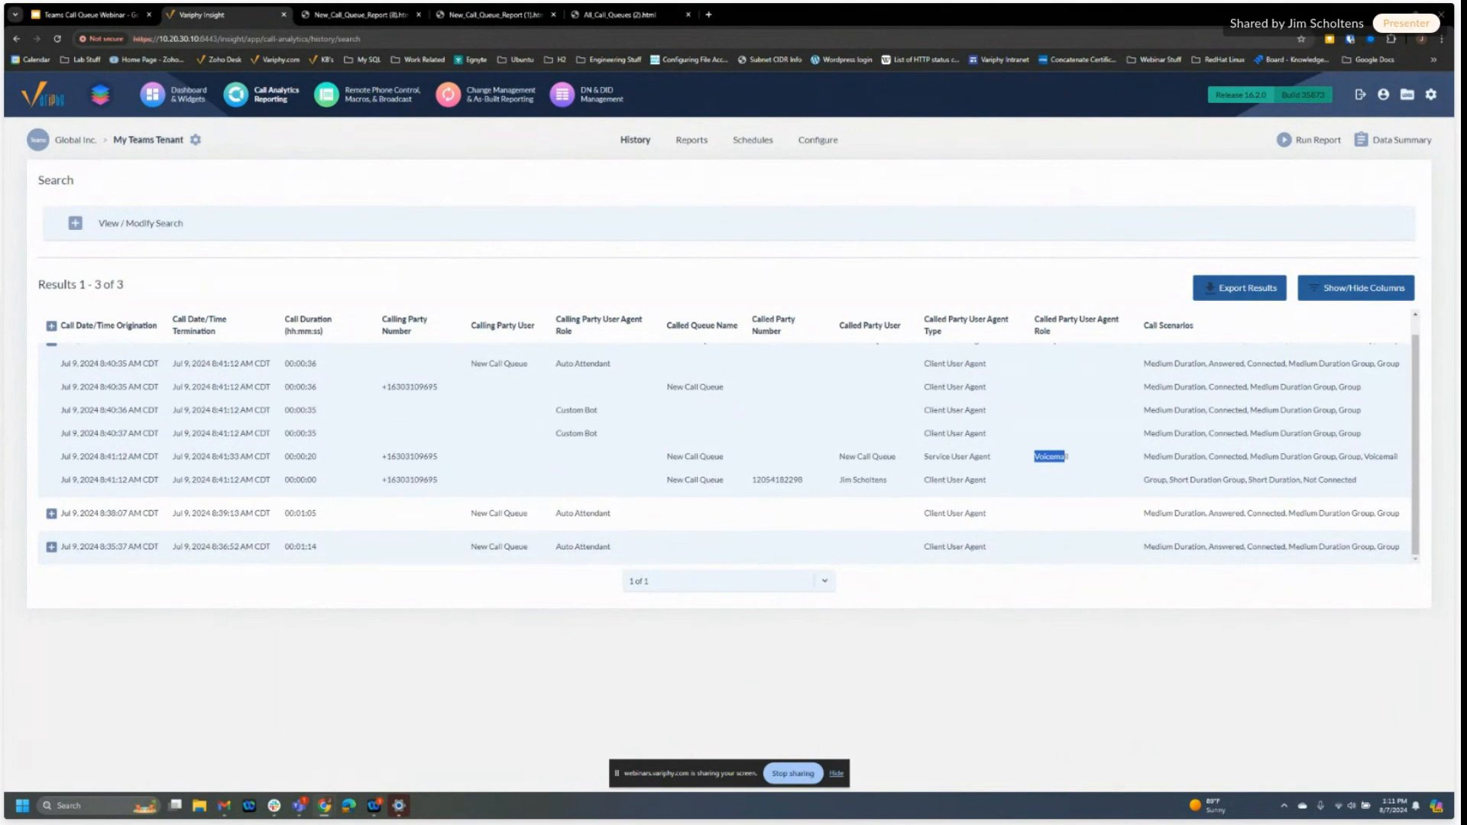
pyautogui.click(51, 327)
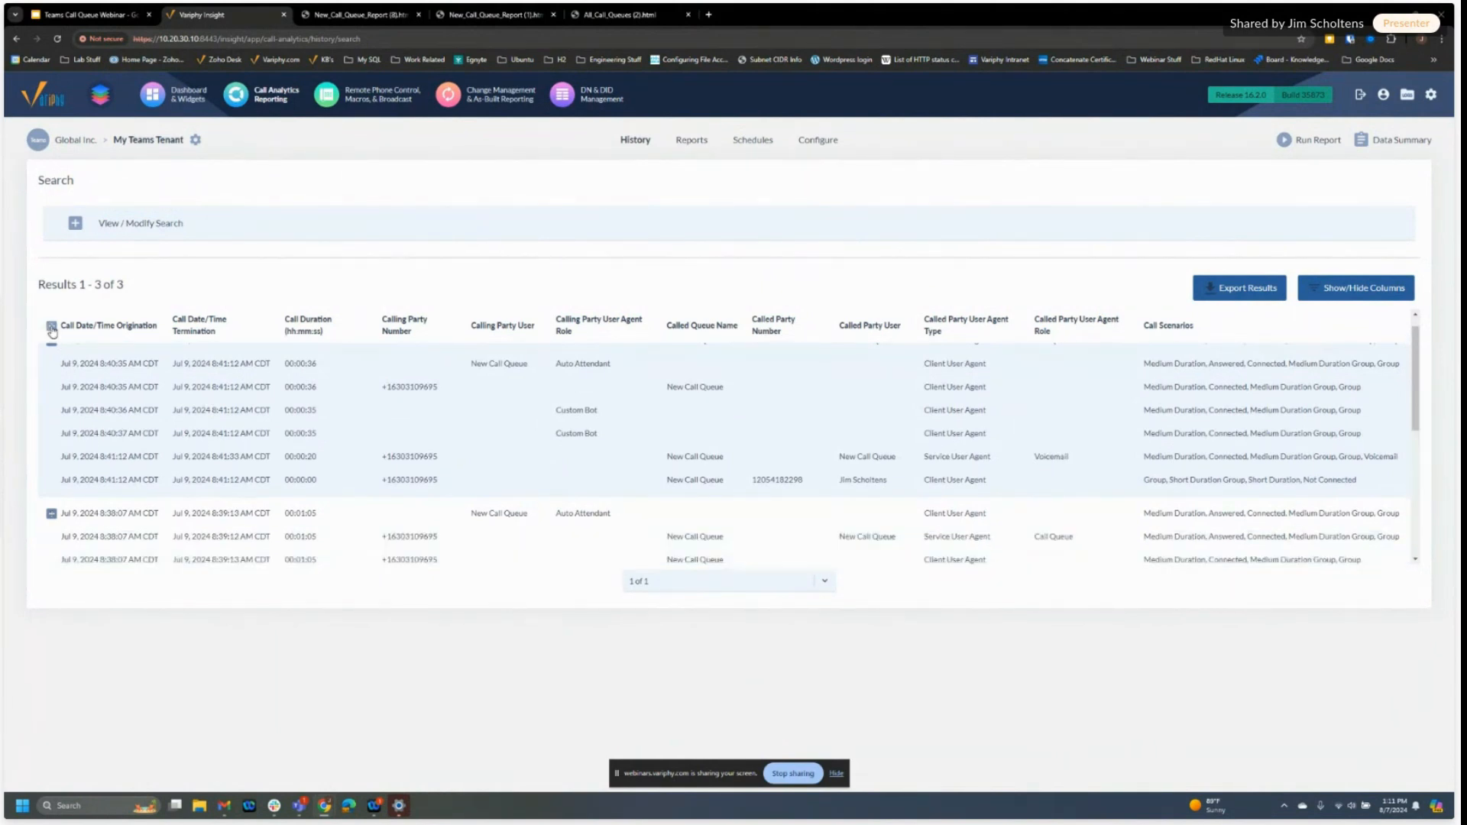
pyautogui.scroll(-3, 104, 439)
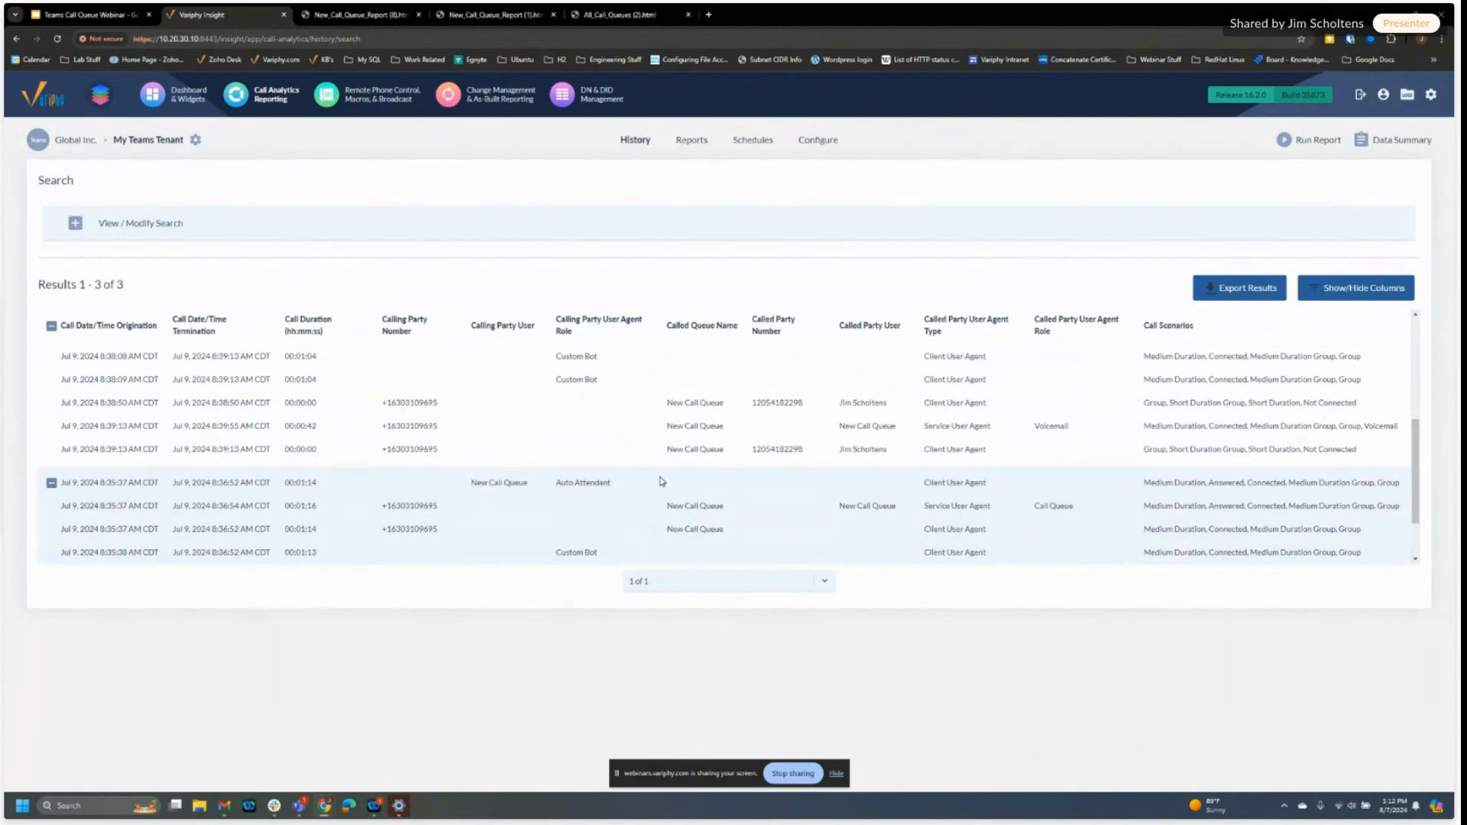
pyautogui.scroll(-1, 661, 481)
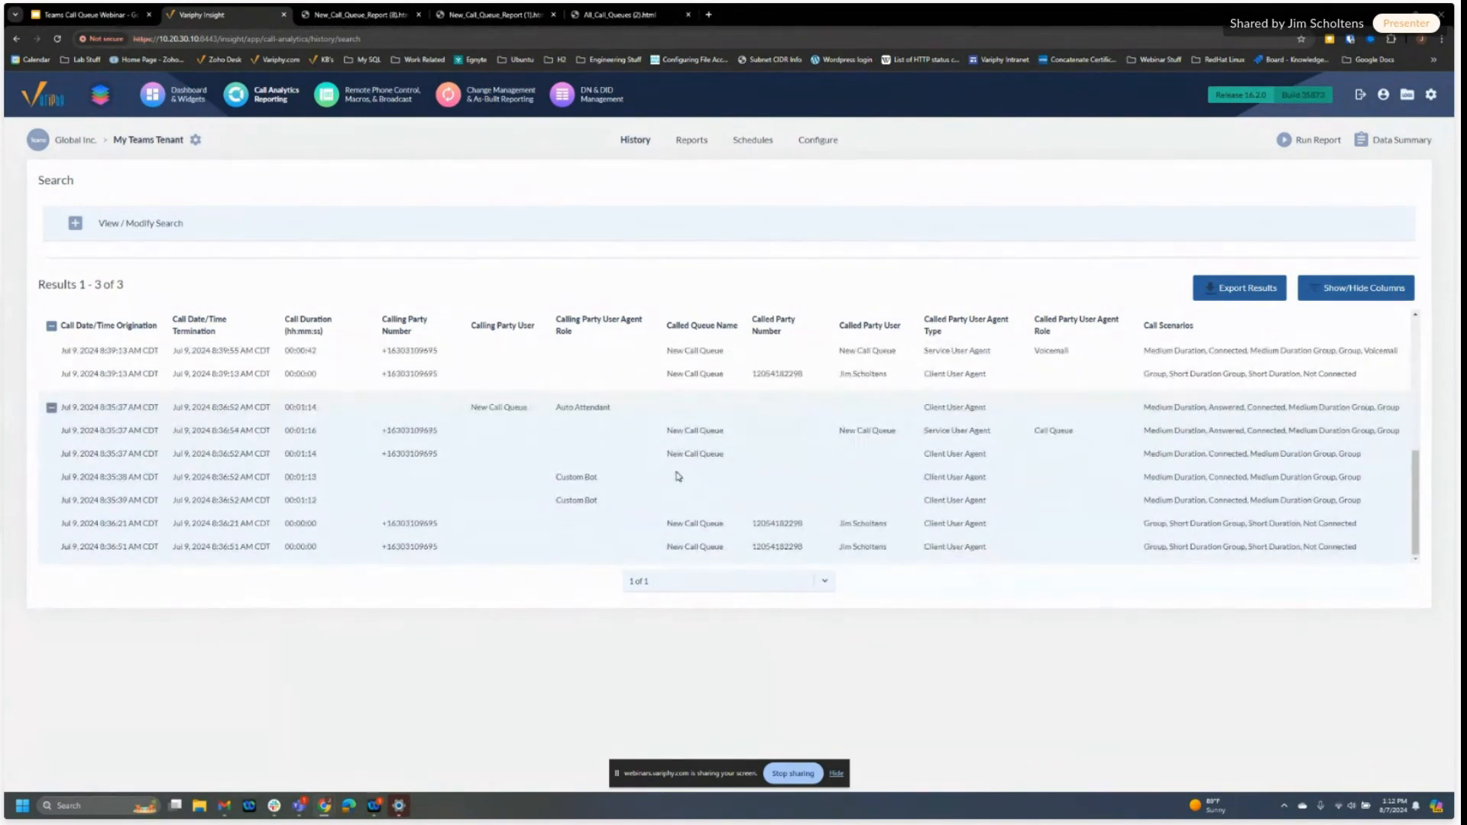
pyautogui.scroll(4, 677, 476)
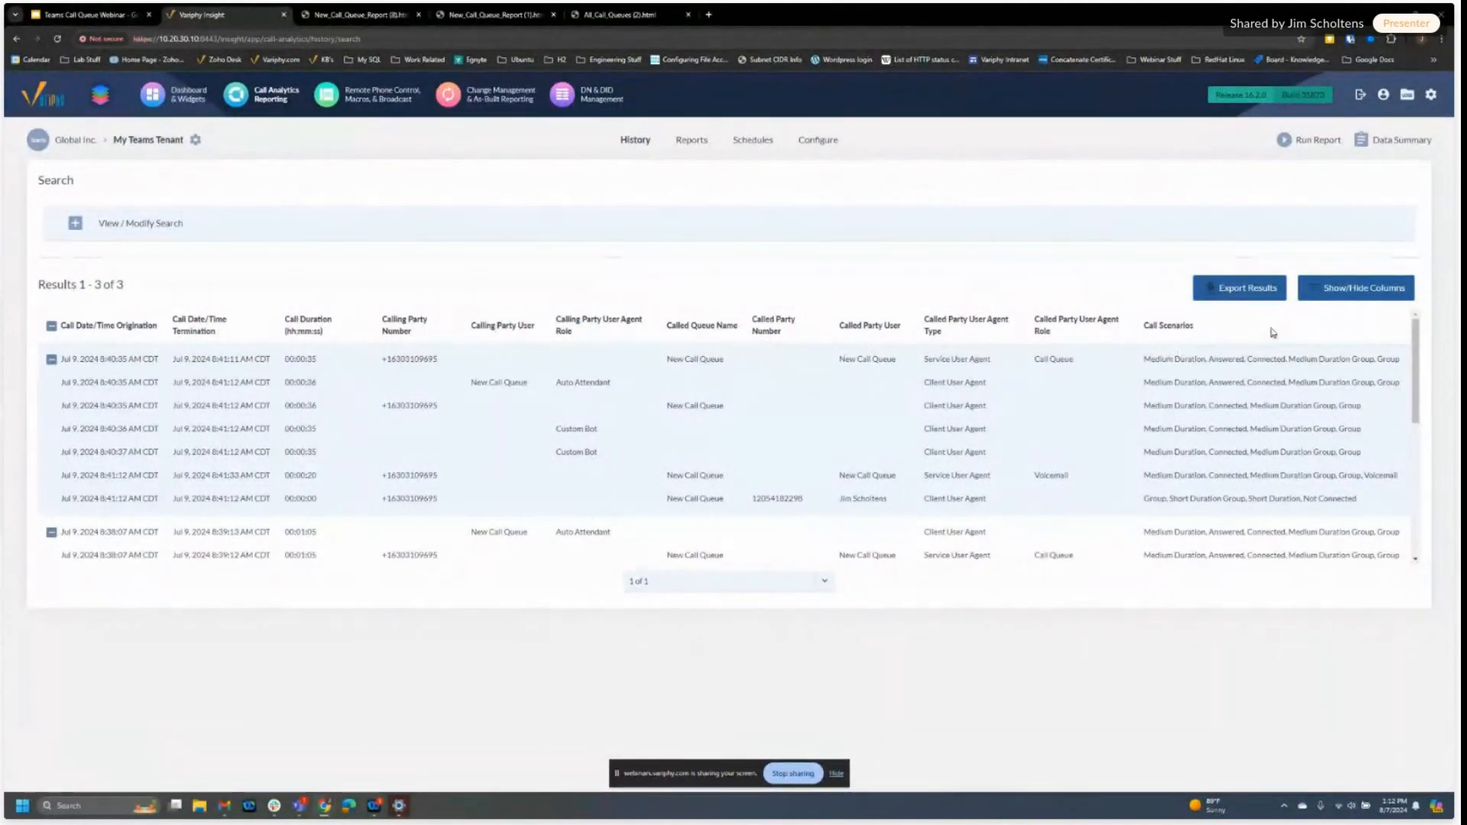
pyautogui.click(1341, 290)
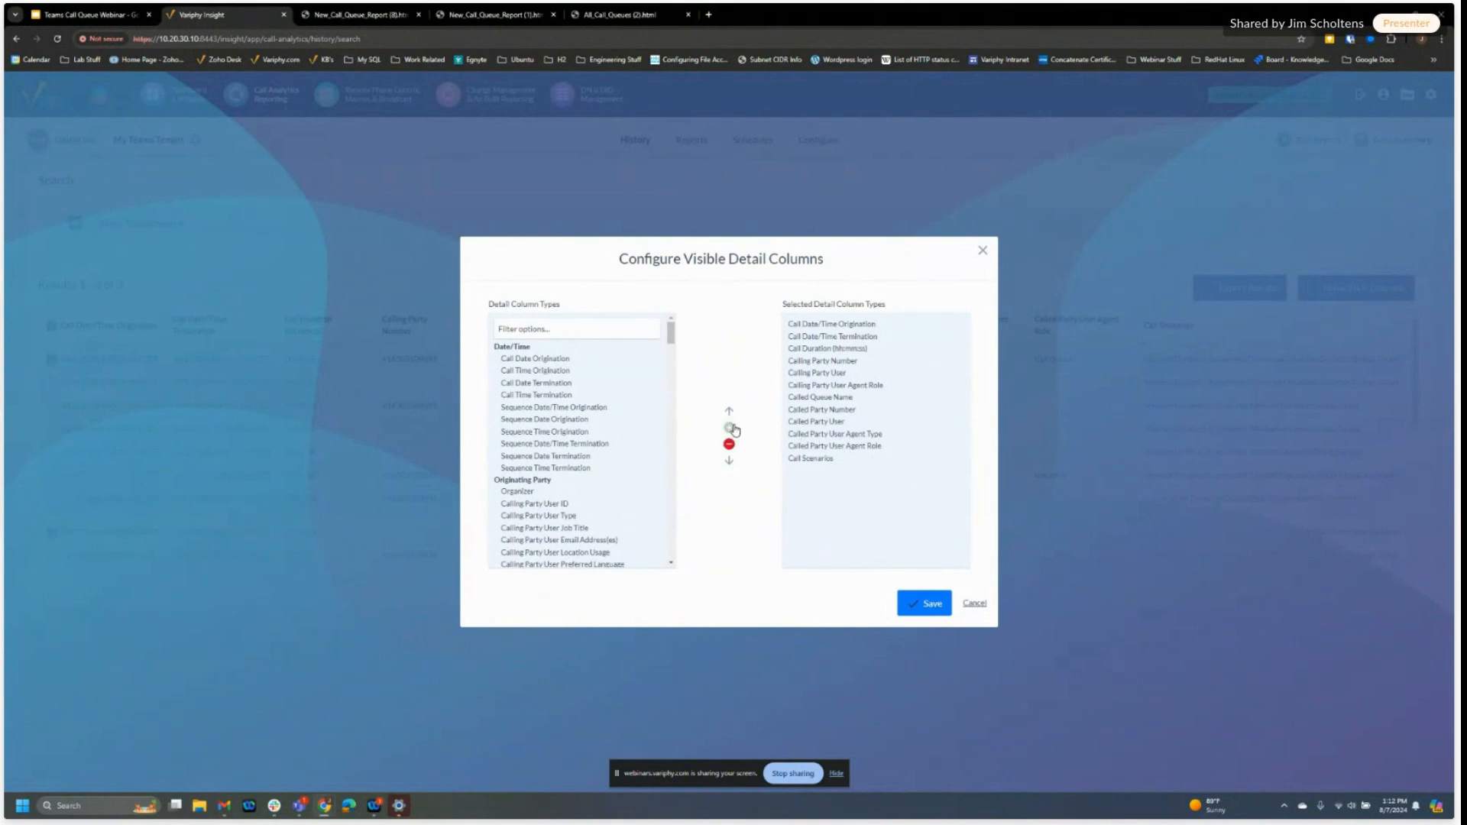
pyautogui.click(974, 603)
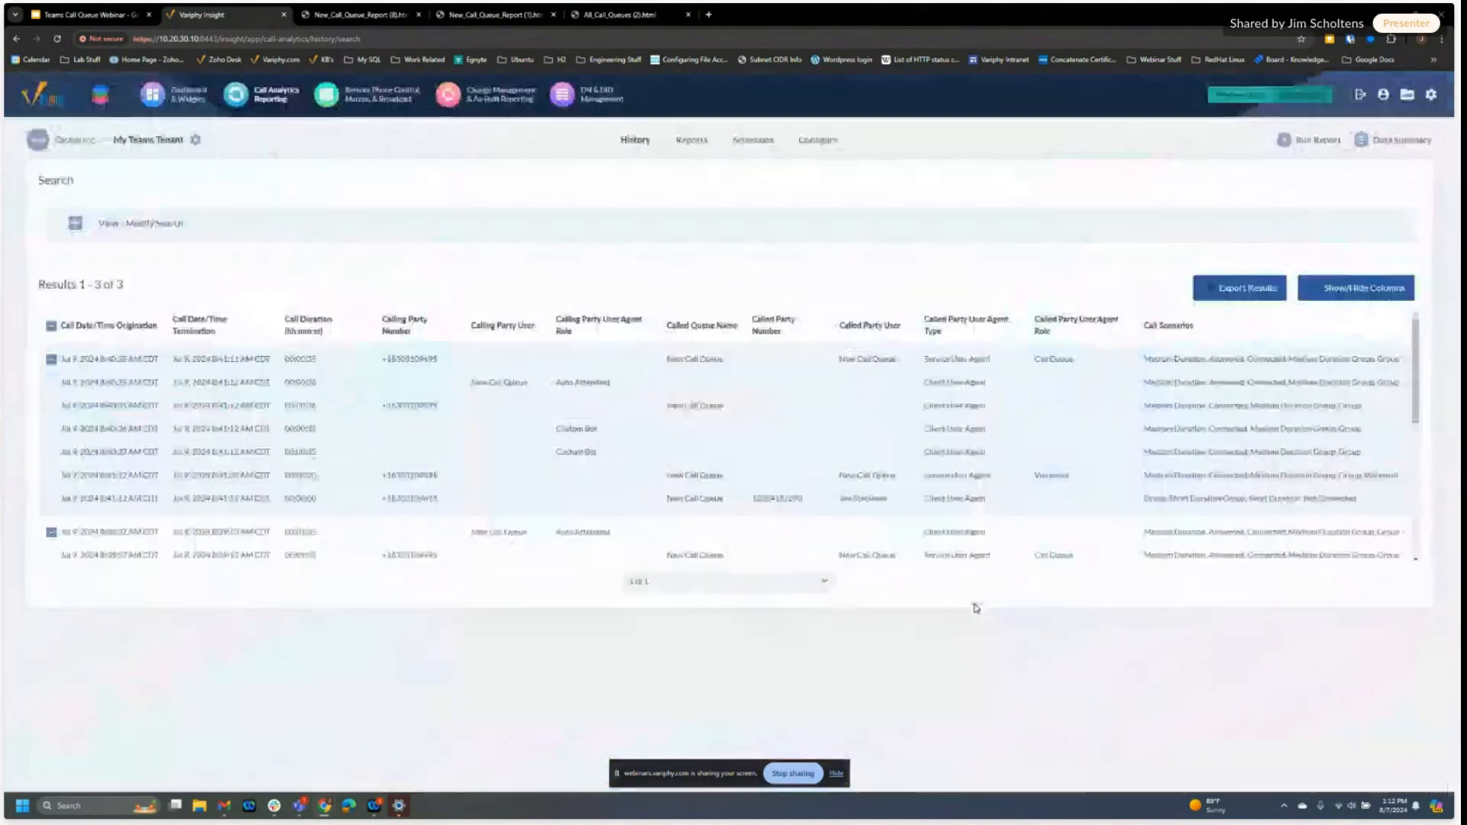
# Step: Start exporting the results as a report saved for future use and name it Webinar Queue Report
pyautogui.click(1234, 288)
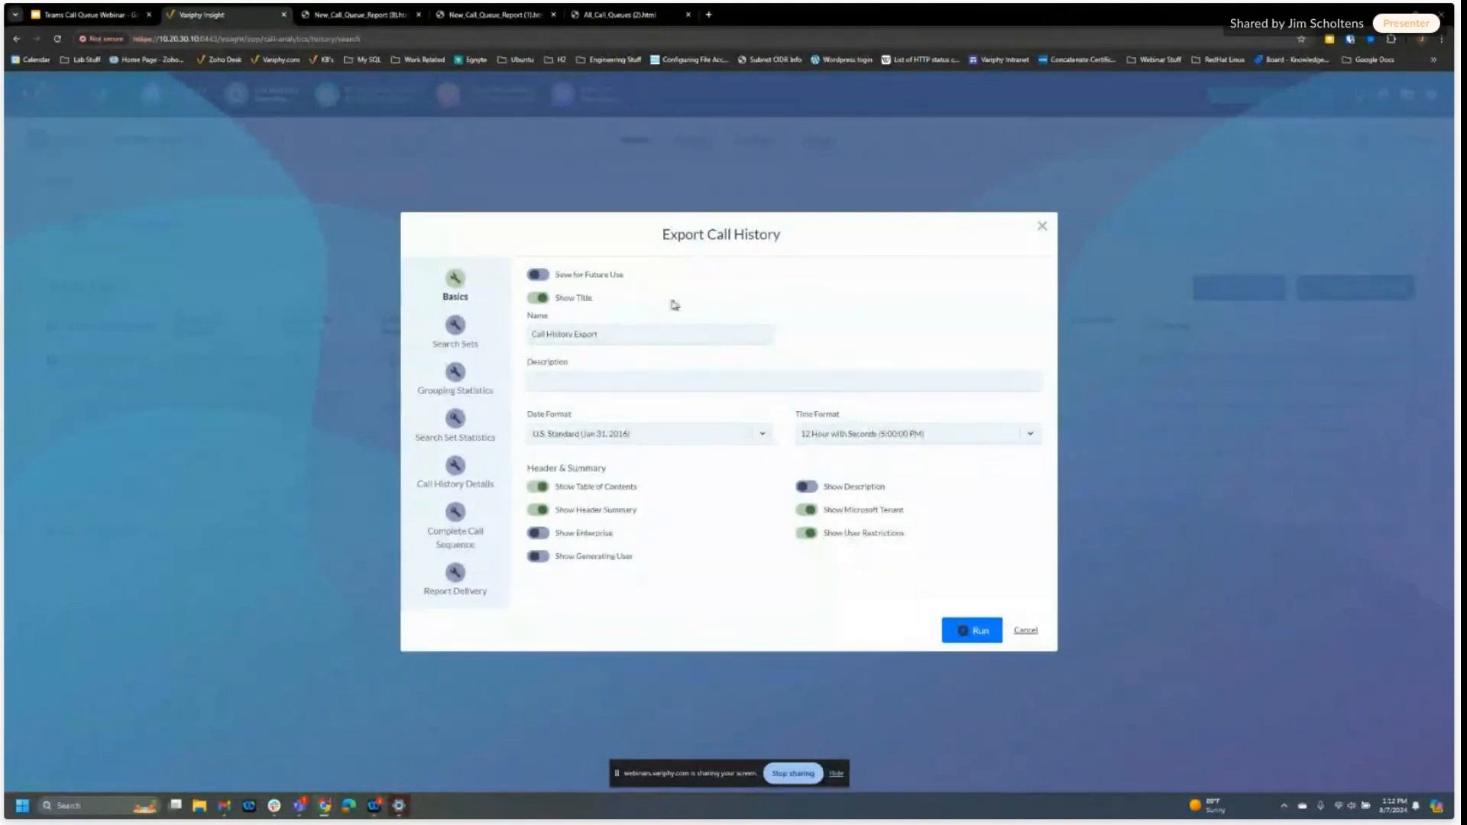
pyautogui.click(540, 276)
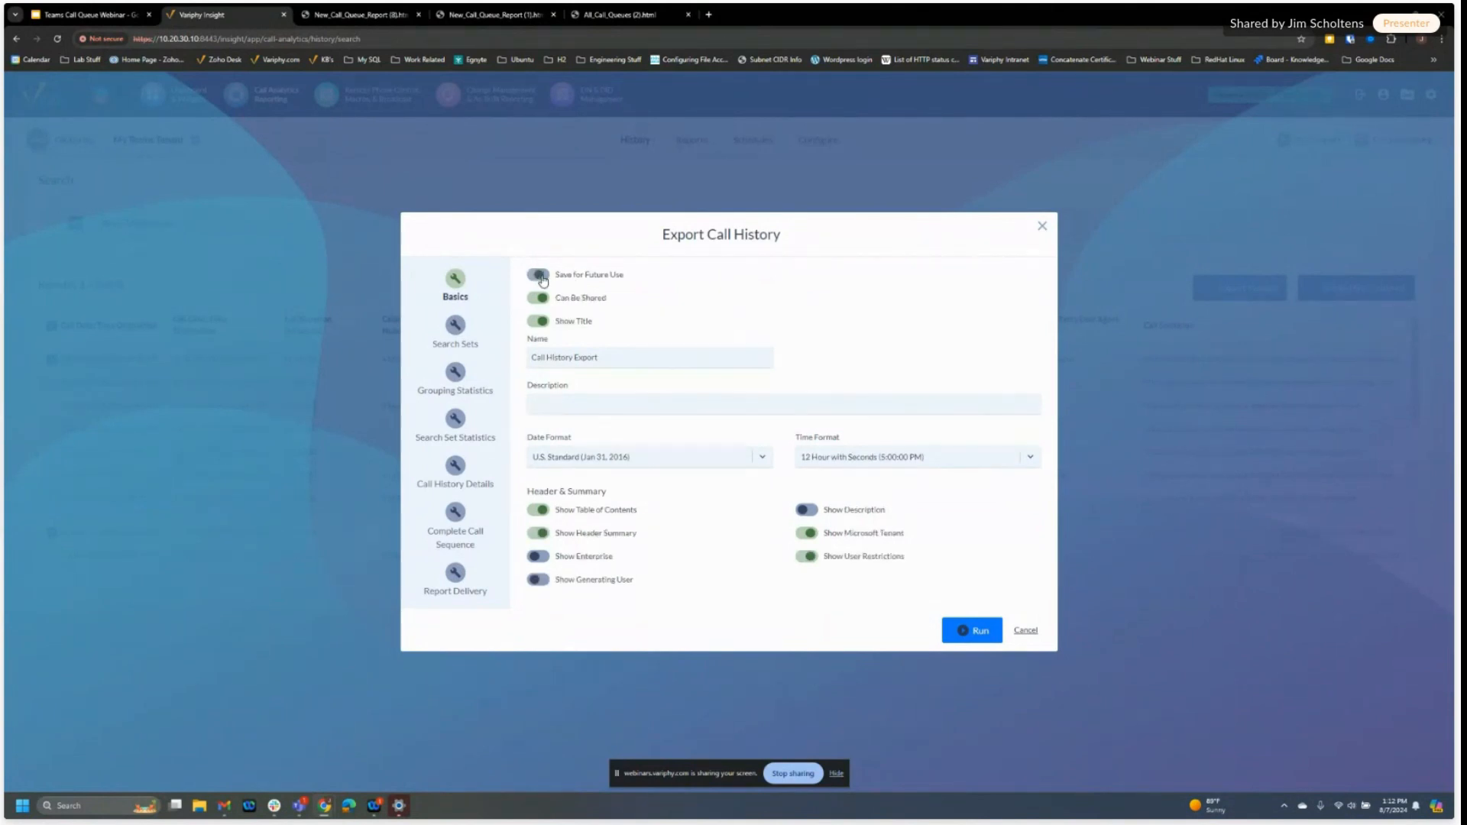
pyautogui.tripleClick(611, 359)
pyautogui.write('Web')
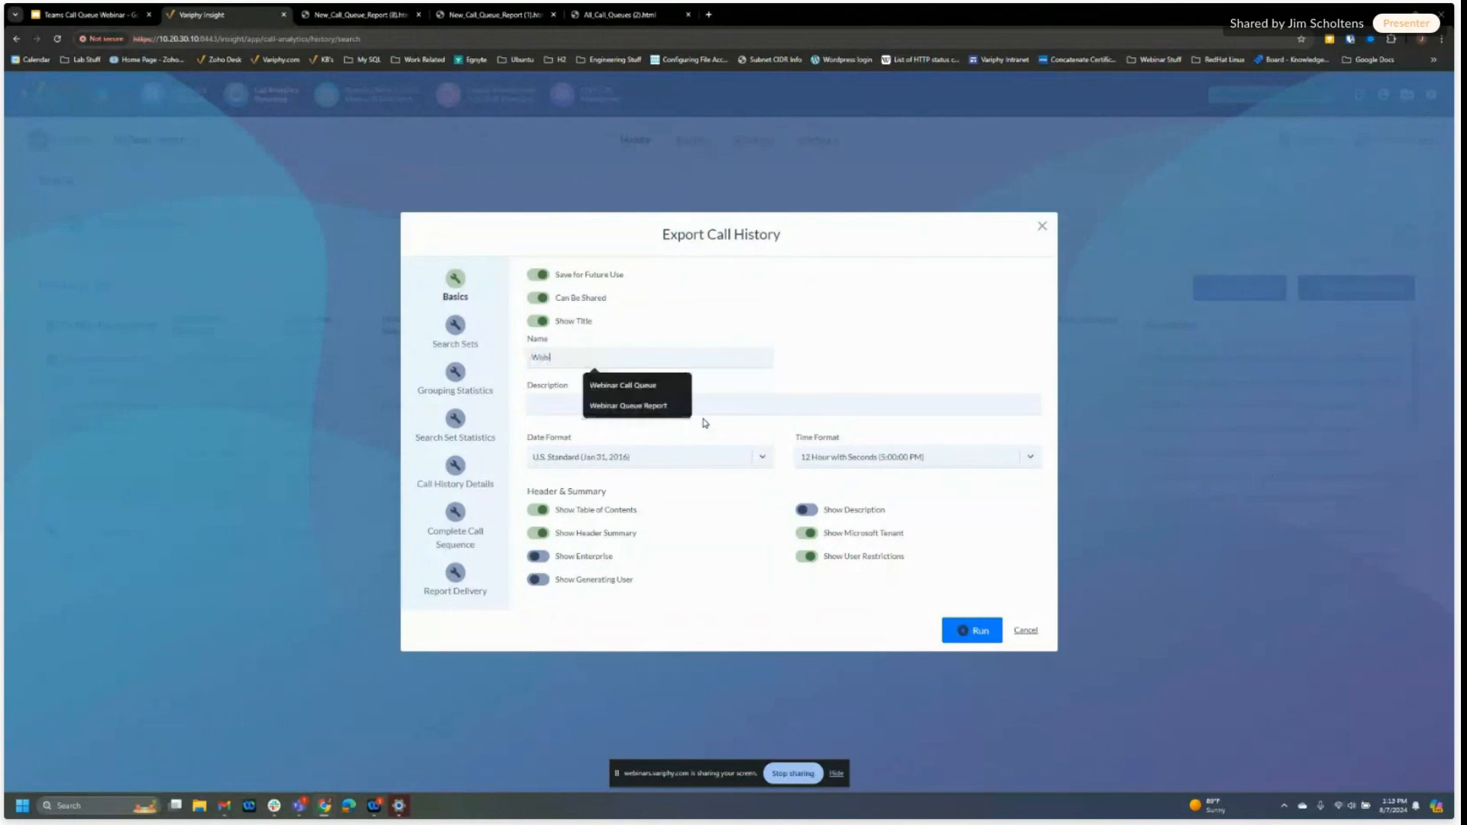
pyautogui.write('inar')
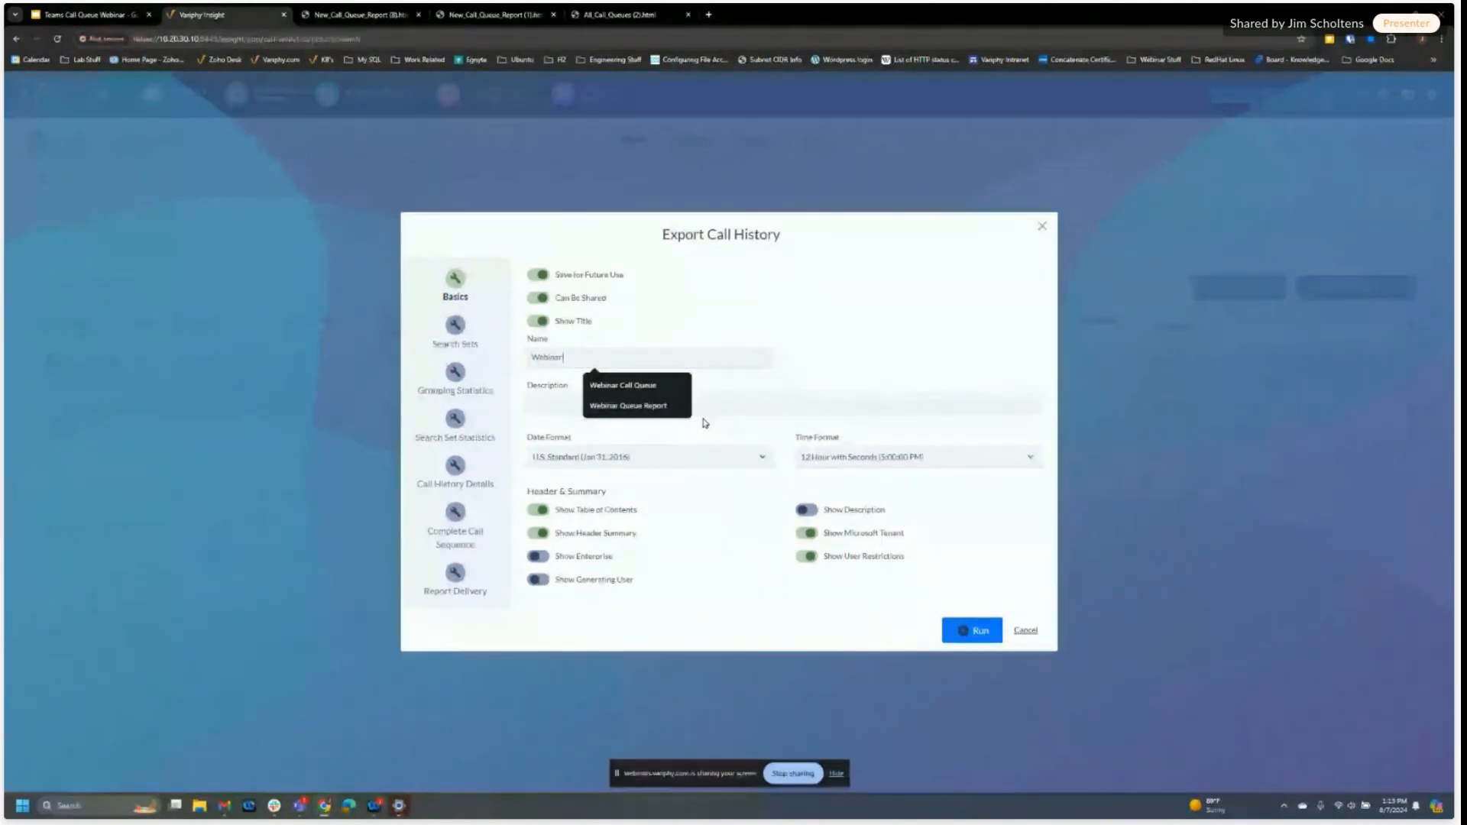
pyautogui.write(' Queue Report')
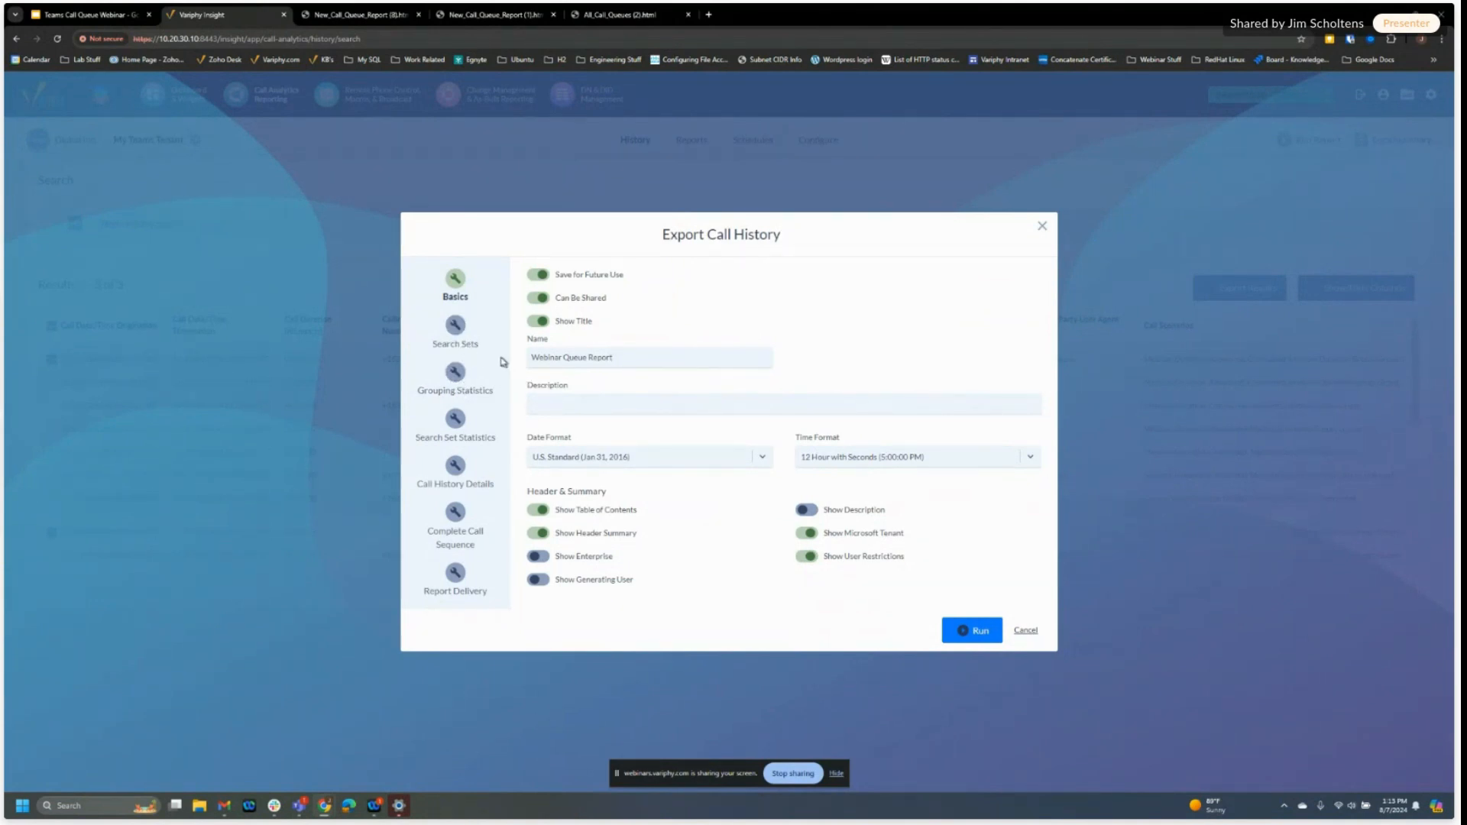
# Step: Enable data grouping in the export's grouping statistics and set the primary grouping type to Called Party Name
pyautogui.click(456, 327)
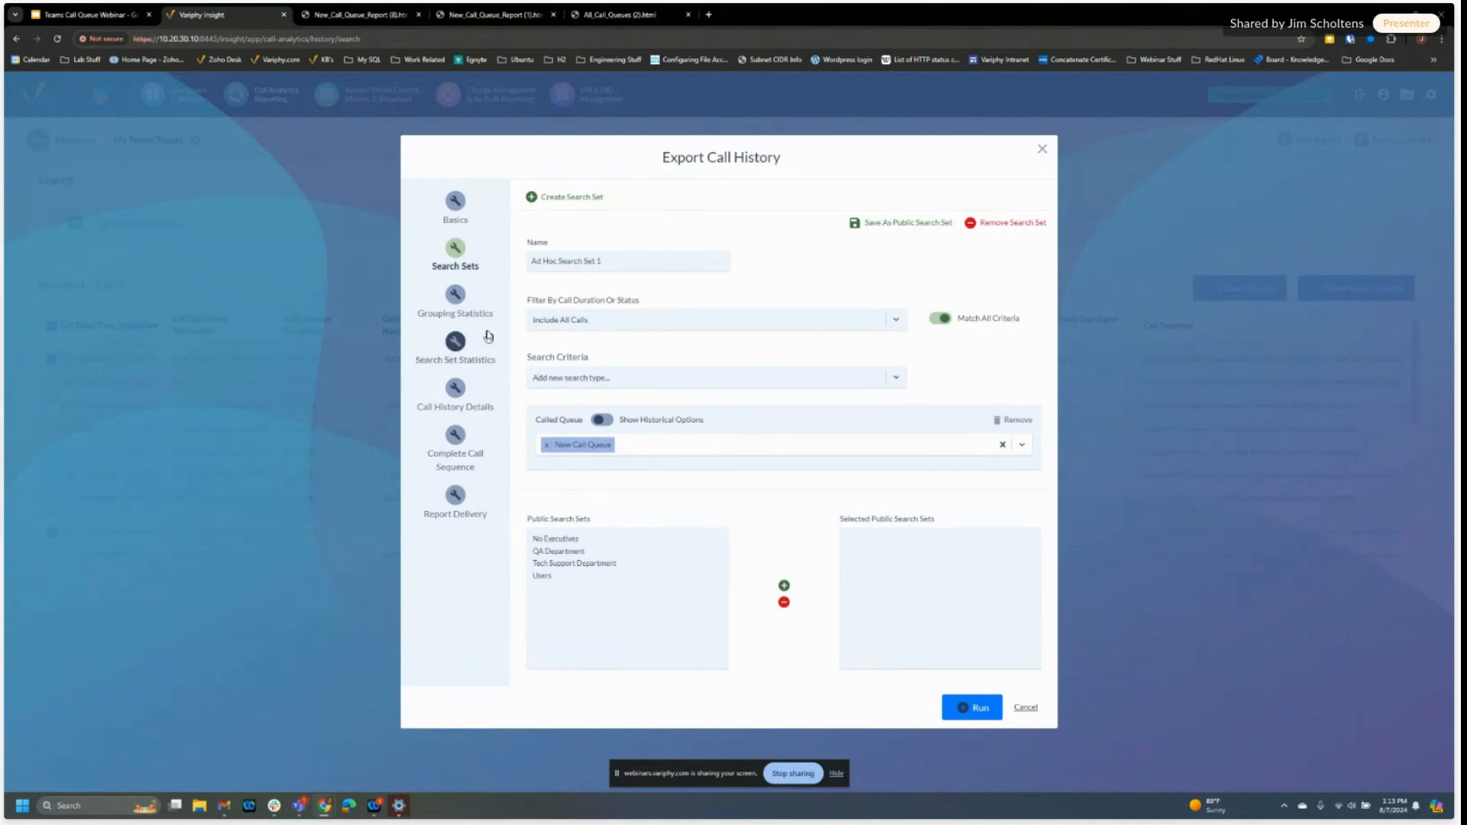
pyautogui.click(456, 298)
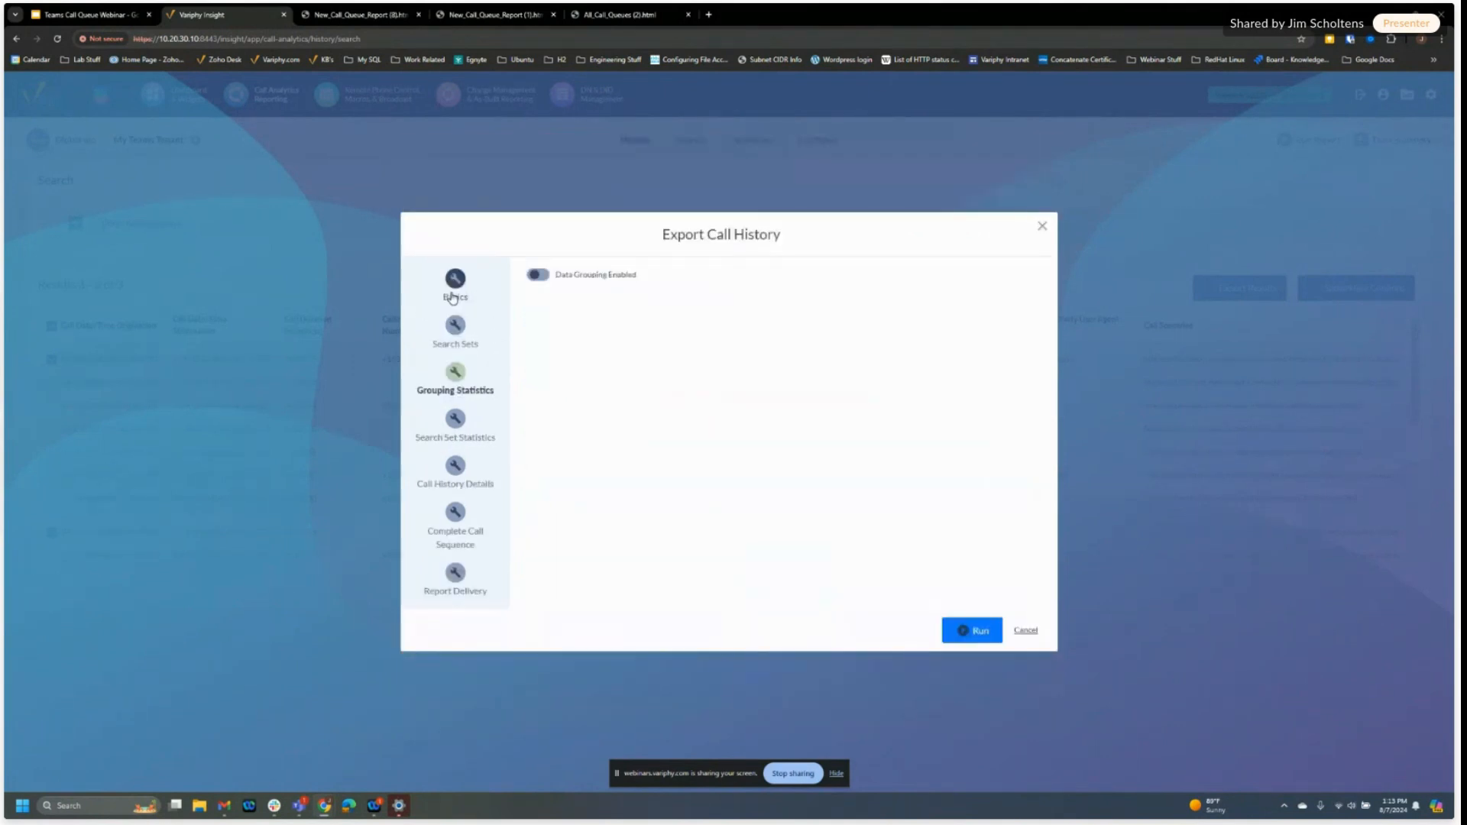
pyautogui.click(545, 277)
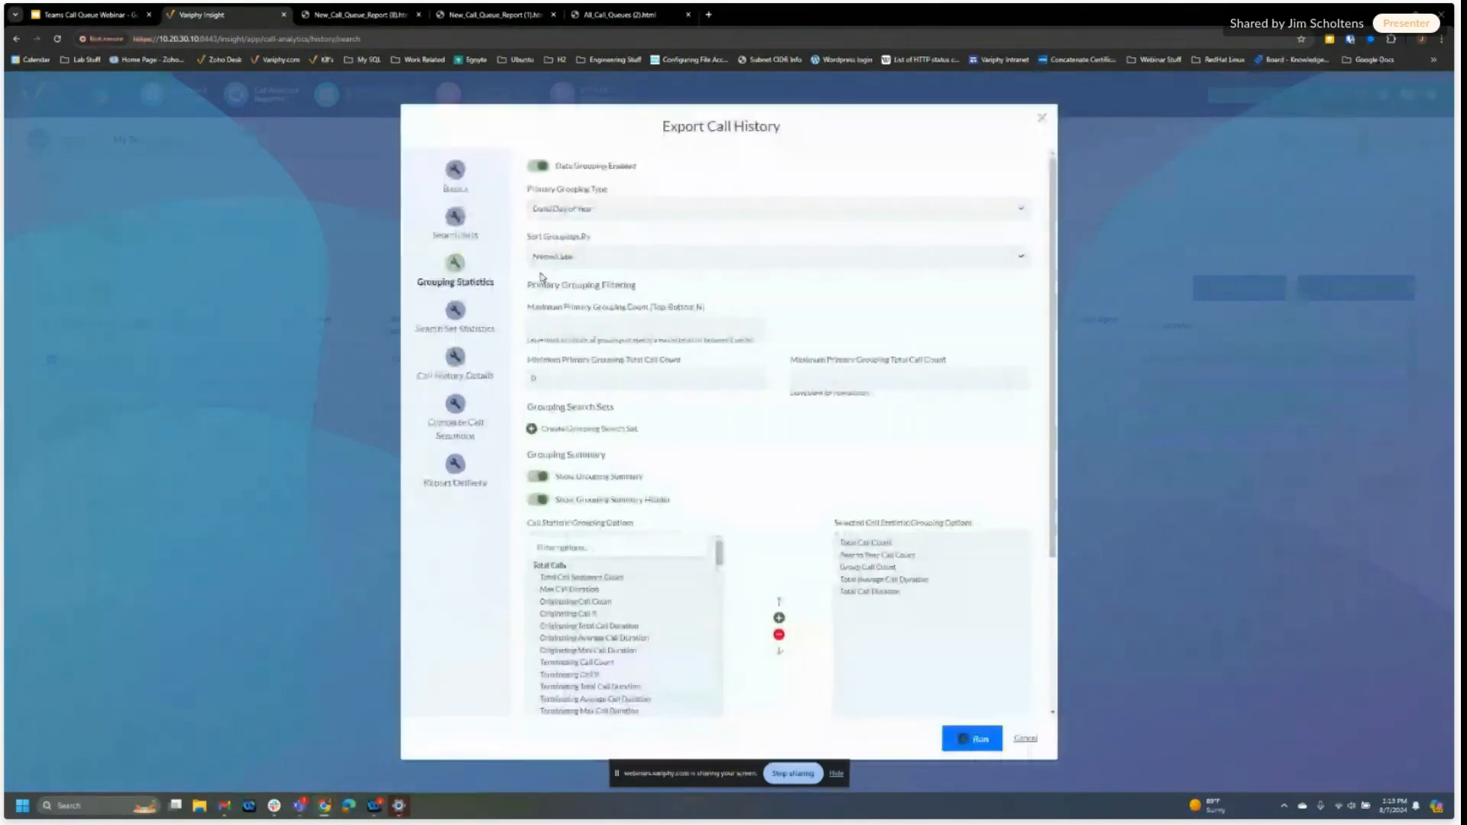
pyautogui.click(588, 215)
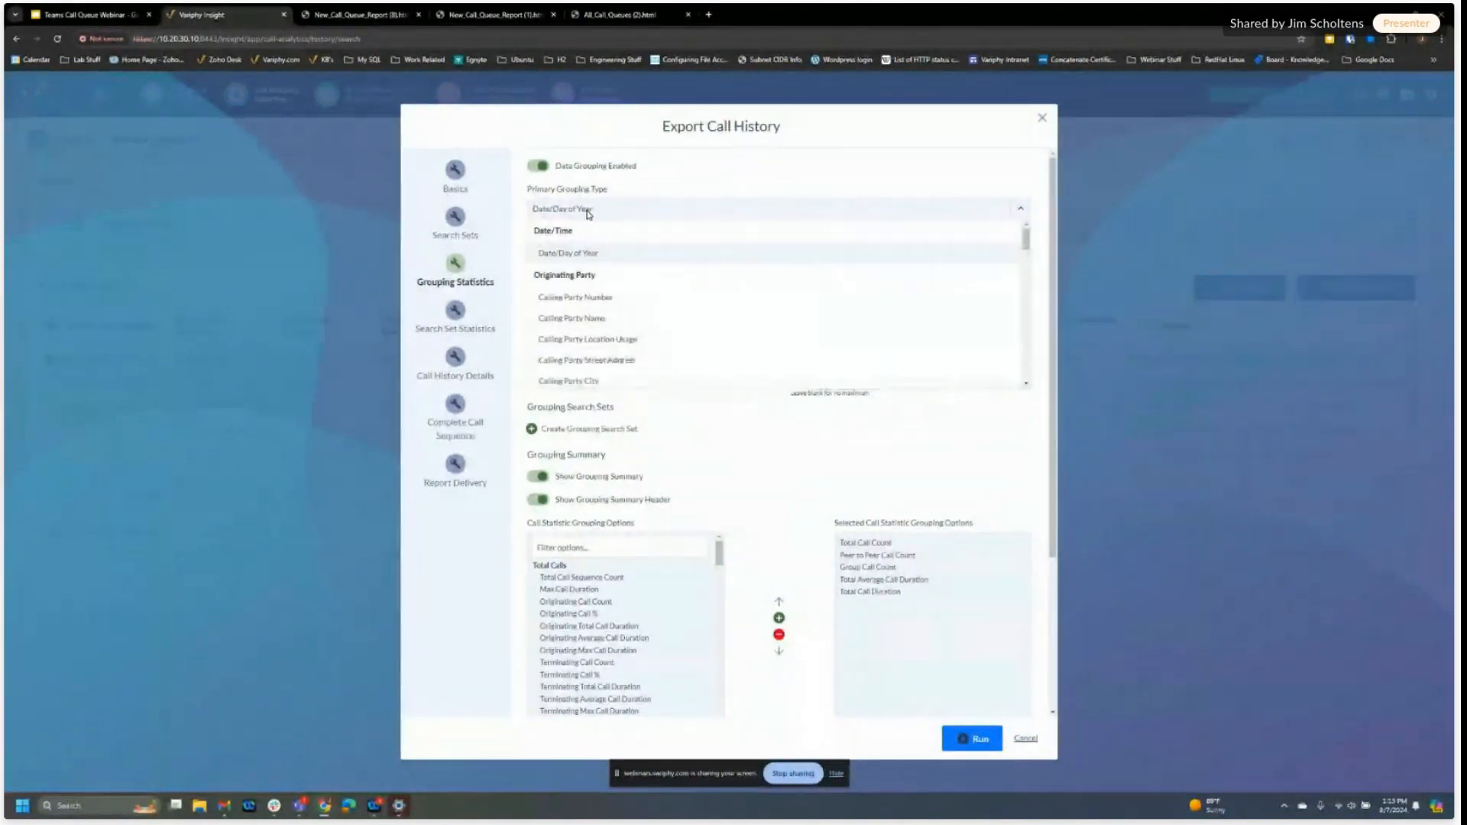
pyautogui.write('nam')
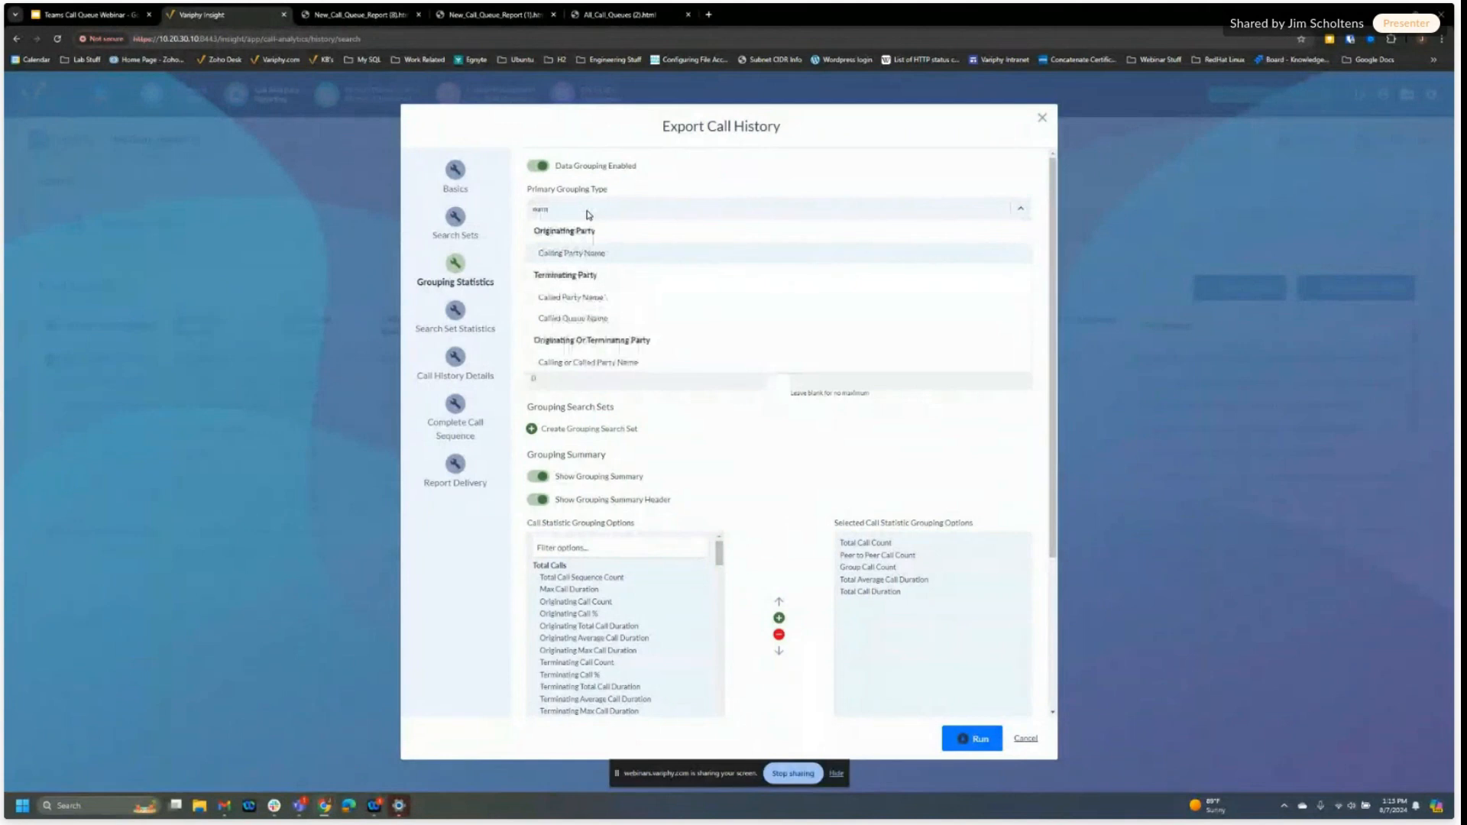
pyautogui.click(580, 298)
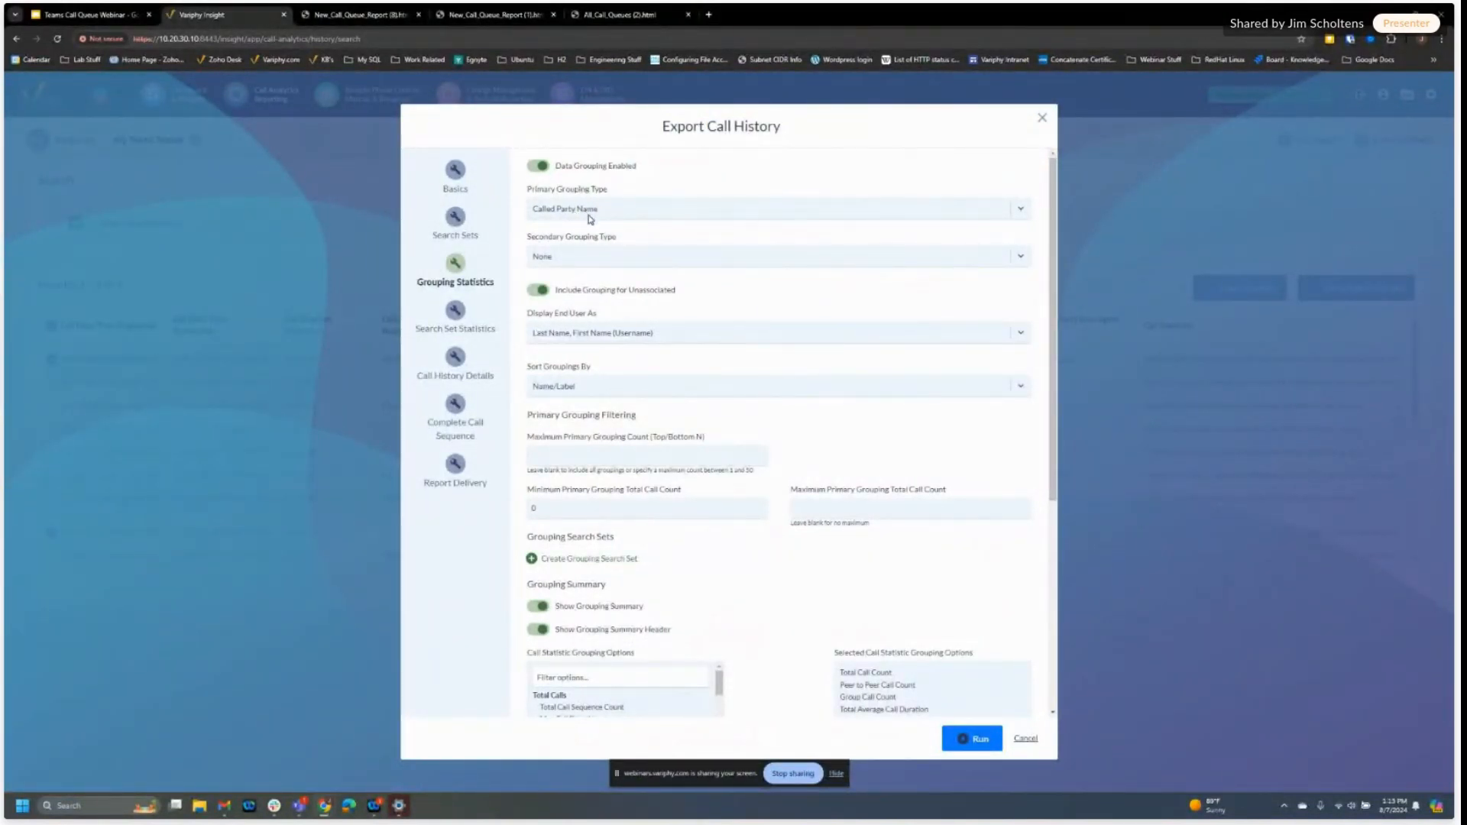
# Step: Keep the secondary grouping type at None and sort the groupings by Total Call Count (Highest to Lowest)
pyautogui.click(595, 255)
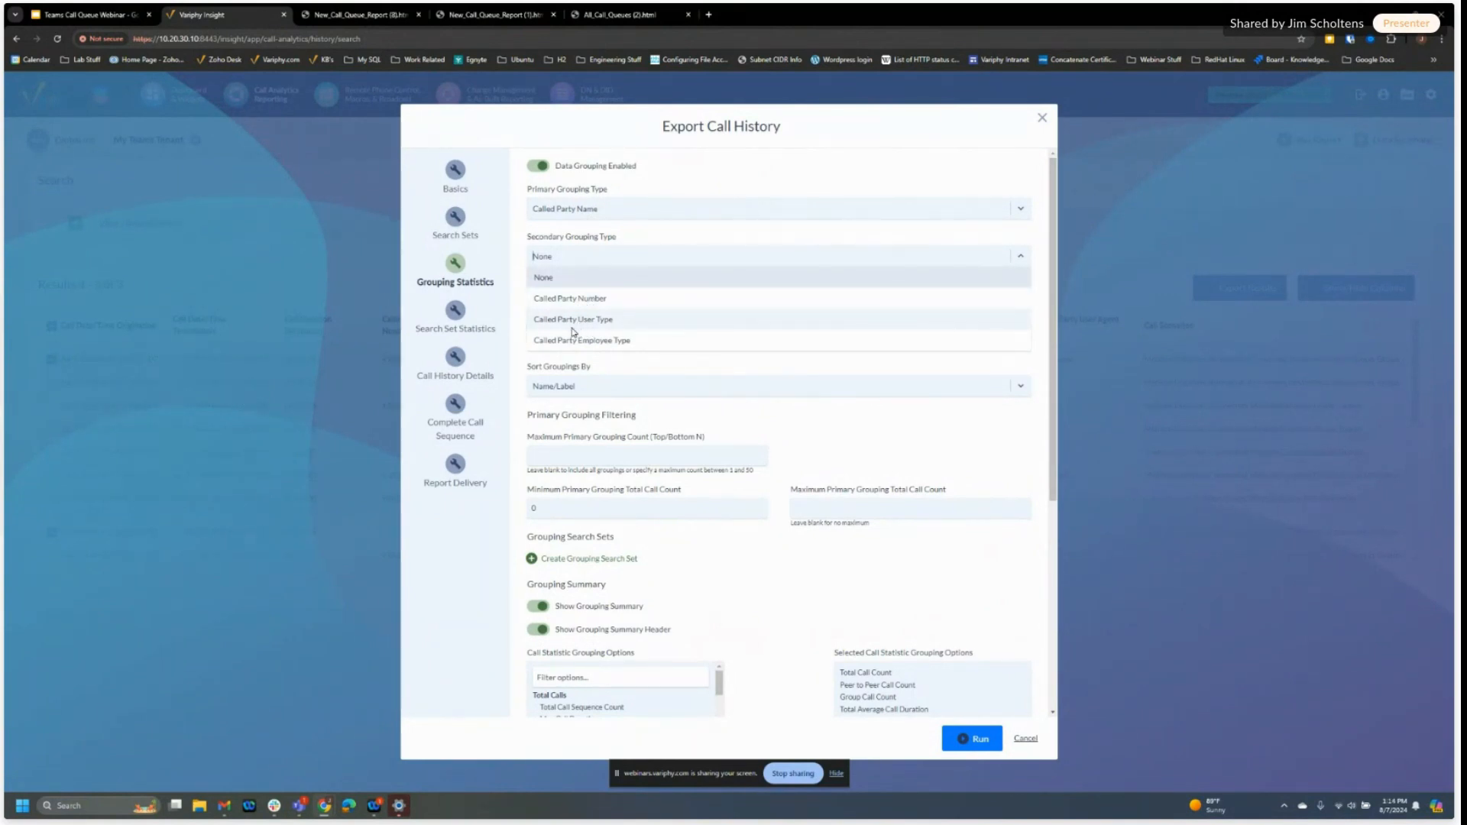
pyautogui.click(693, 240)
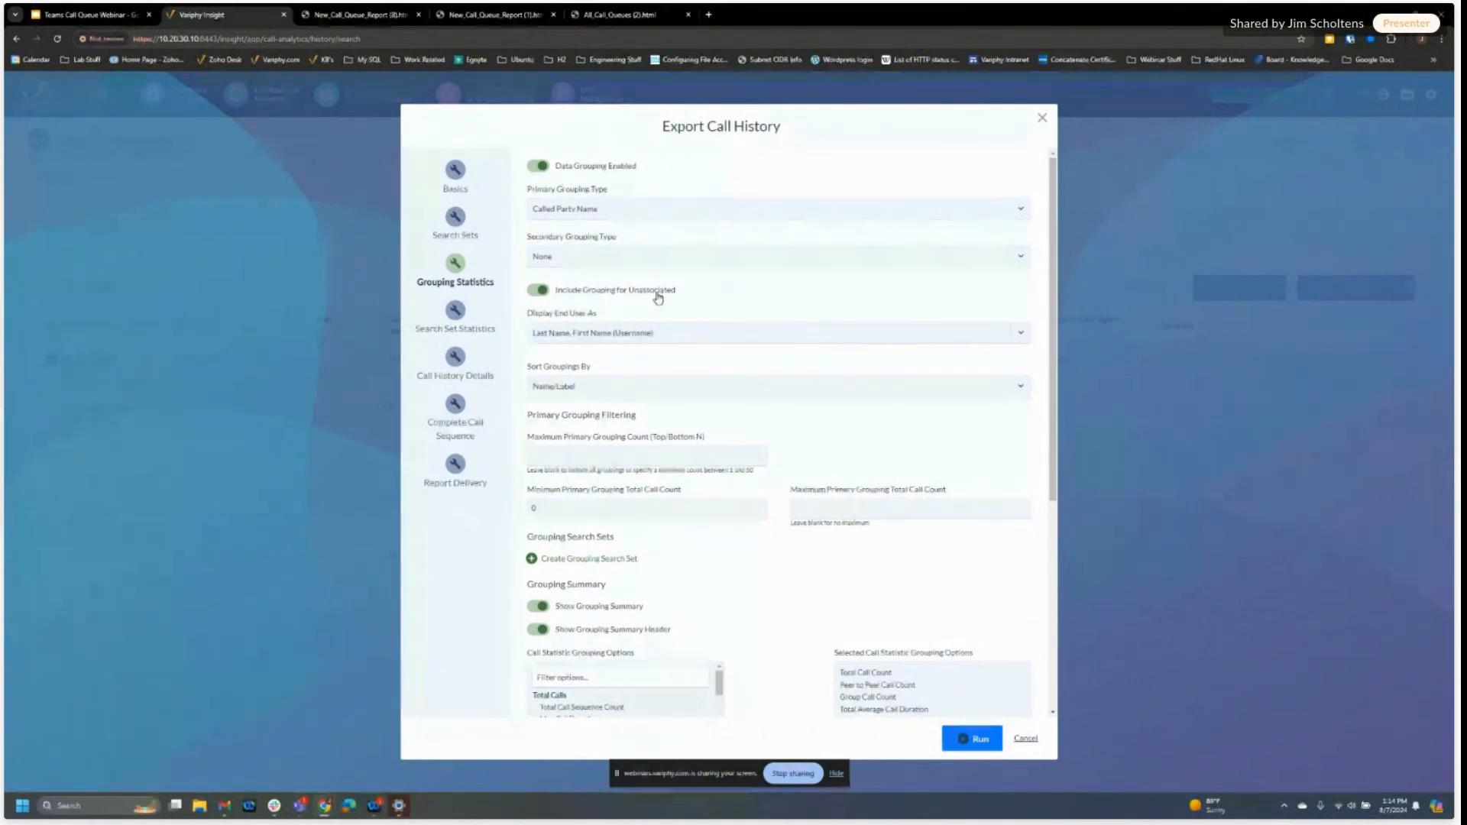
pyautogui.click(536, 294)
pyautogui.click(585, 390)
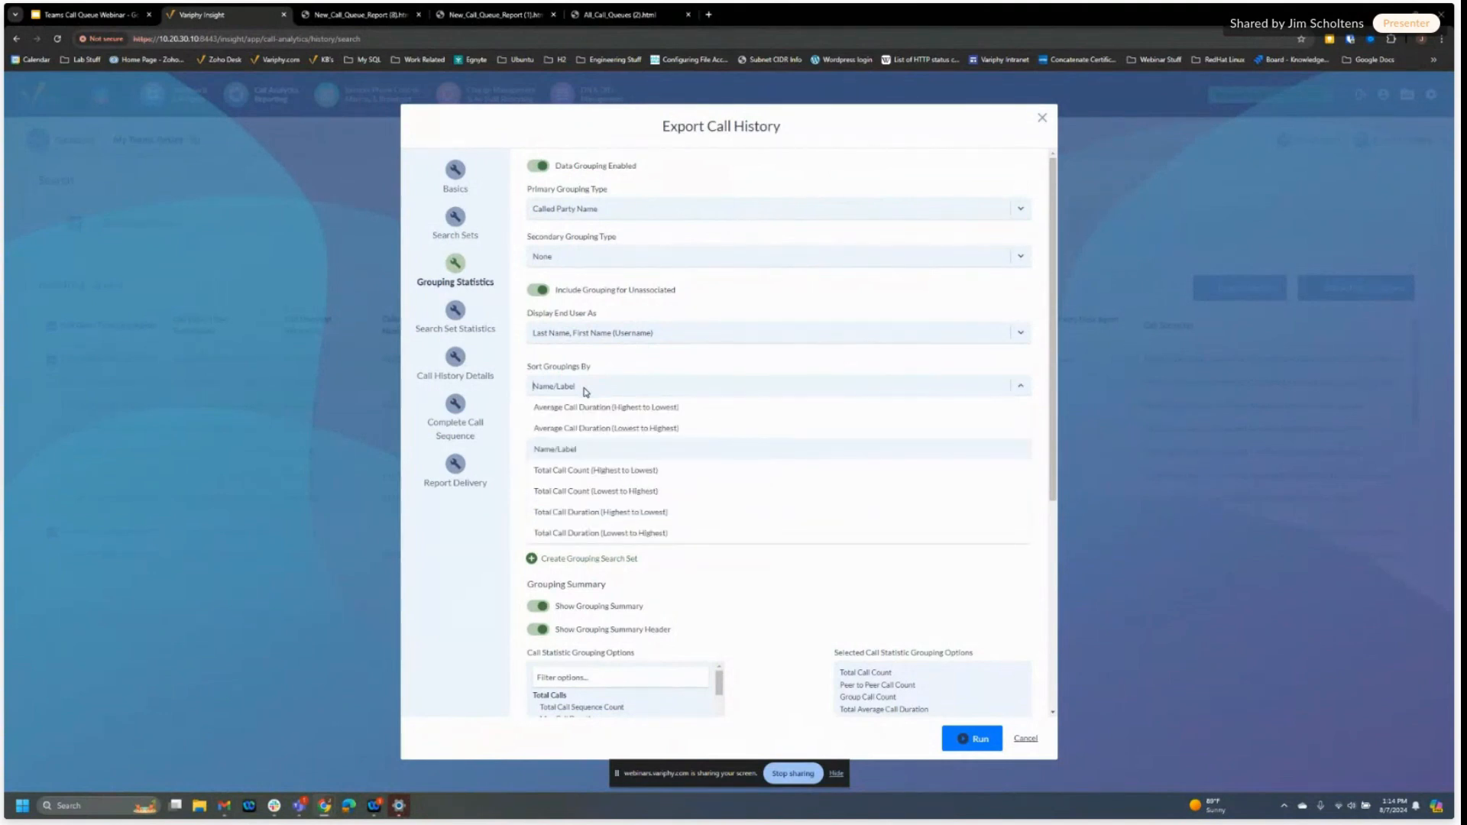
pyautogui.click(580, 470)
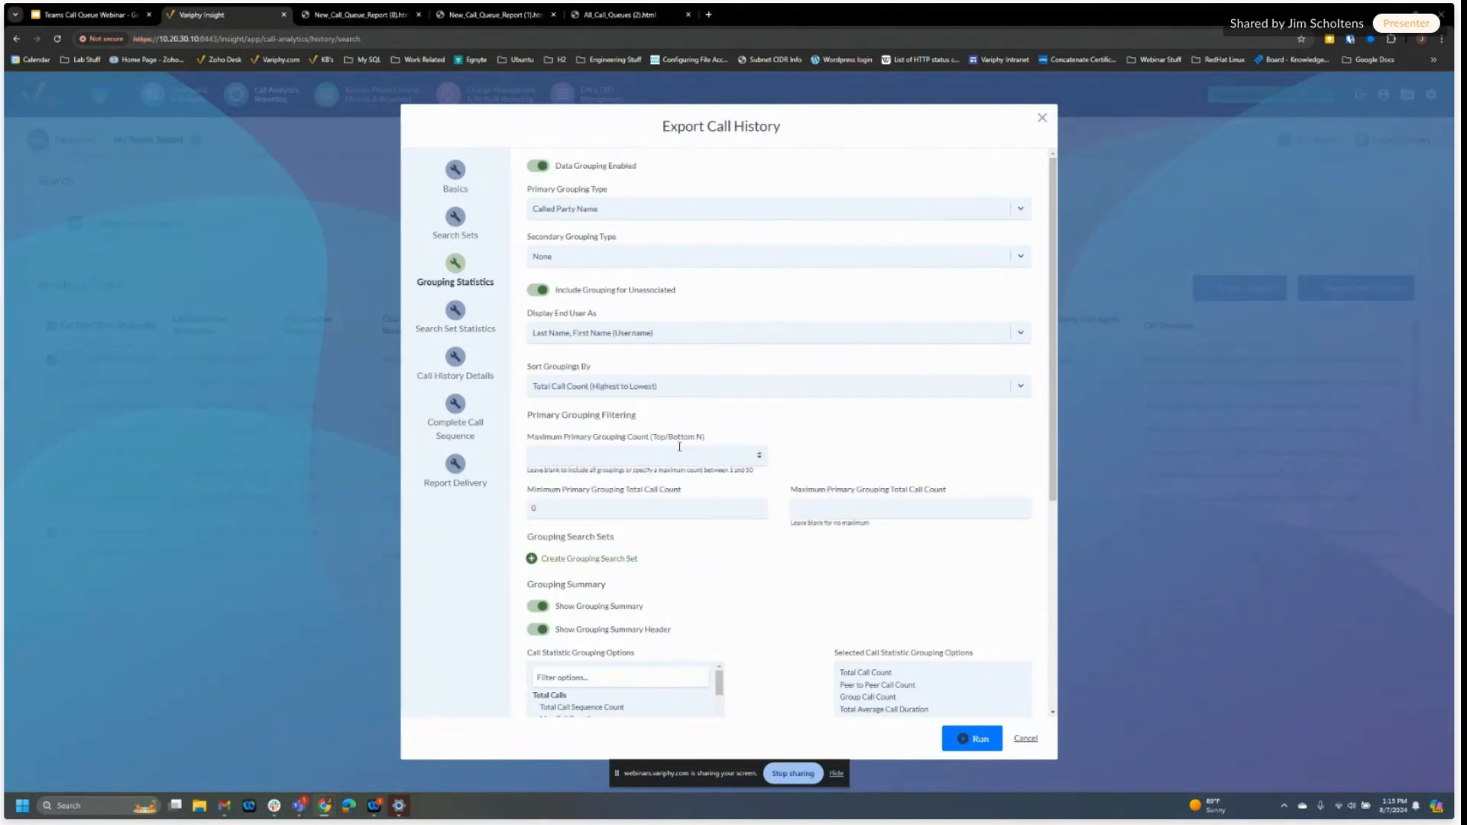
# Step: Remove Peer to Peer Call Count and Group Call Count from the selected call statistic grouping options
pyautogui.scroll(-2, 696, 555)
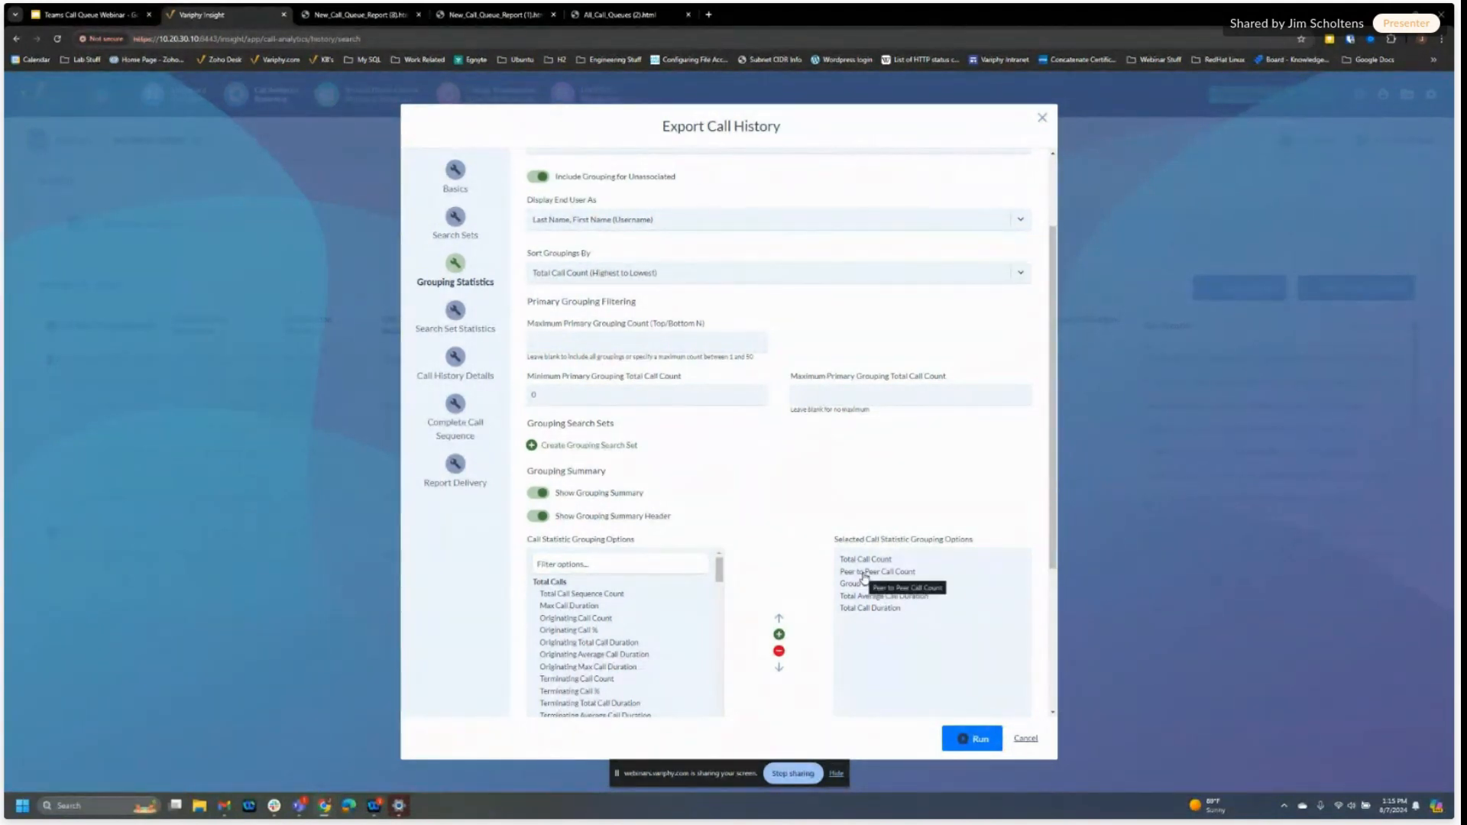
pyautogui.scroll(-1, 833, 541)
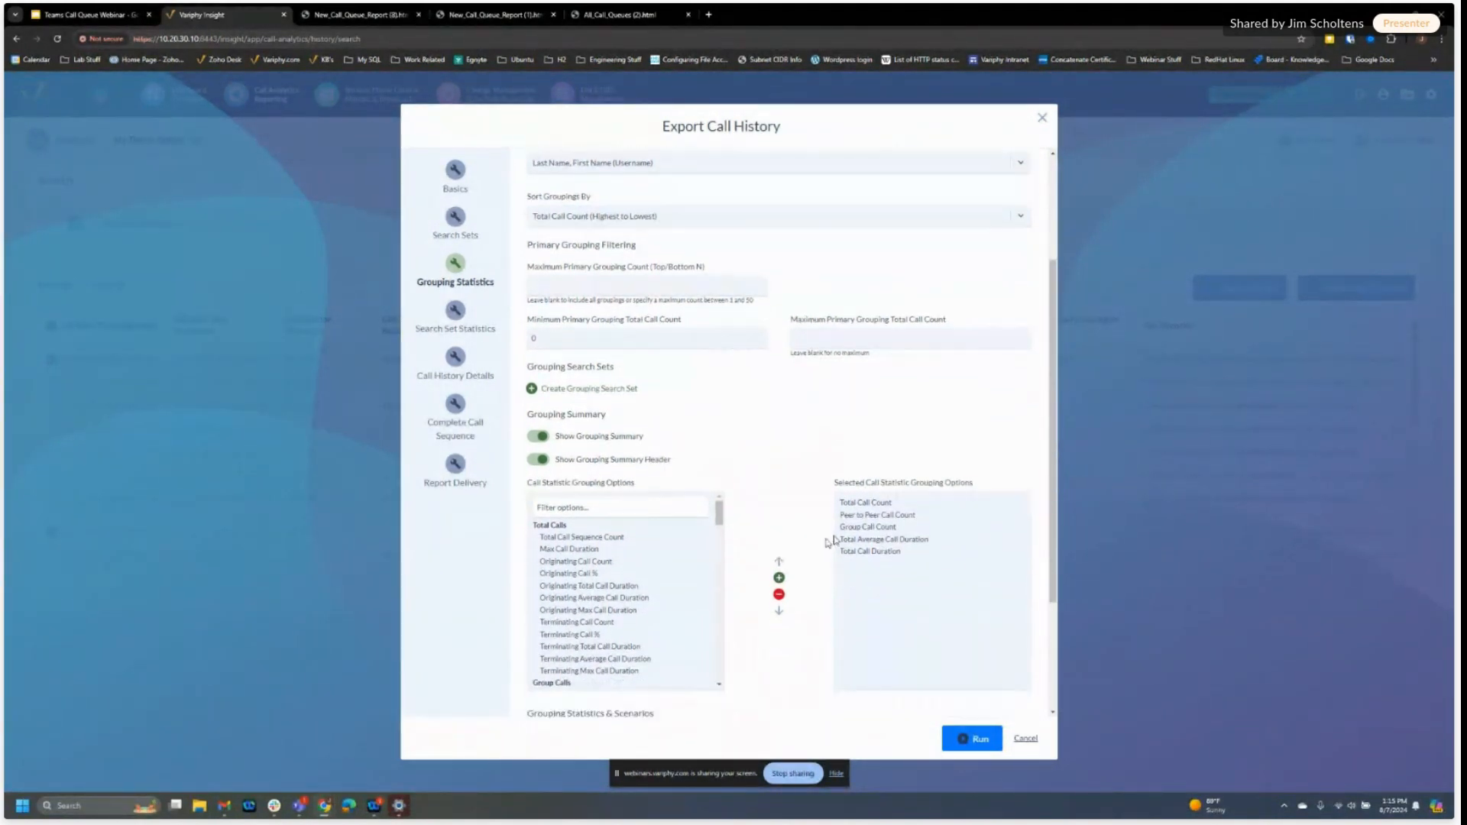
pyautogui.doubleClick(887, 516)
pyautogui.doubleClick(882, 516)
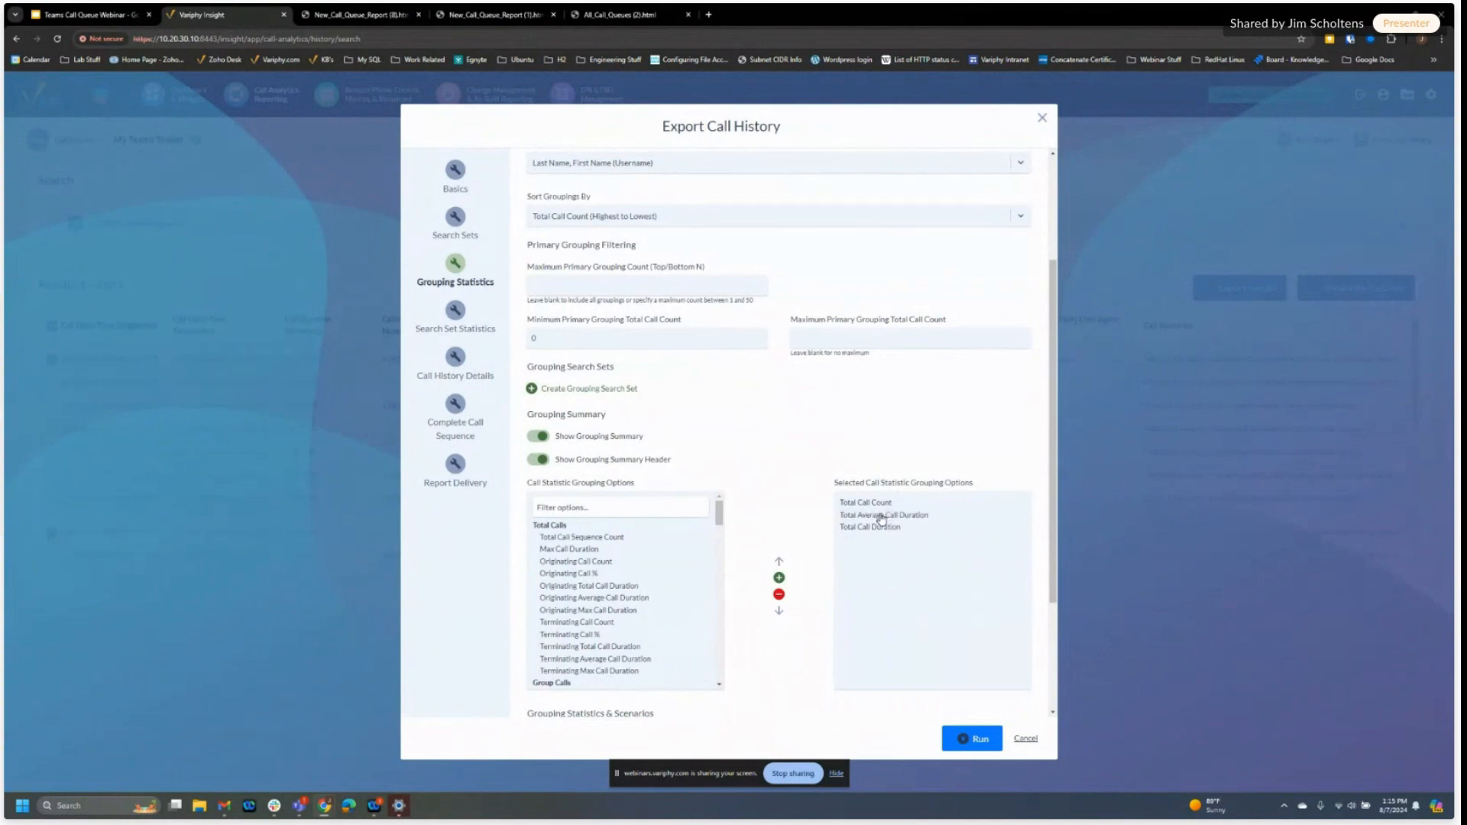
# Step: Filter the grouping statistics for "conne" and add Connected Call Count and Not Connected Call Count to the selected options
pyautogui.click(581, 507)
pyautogui.write('conne')
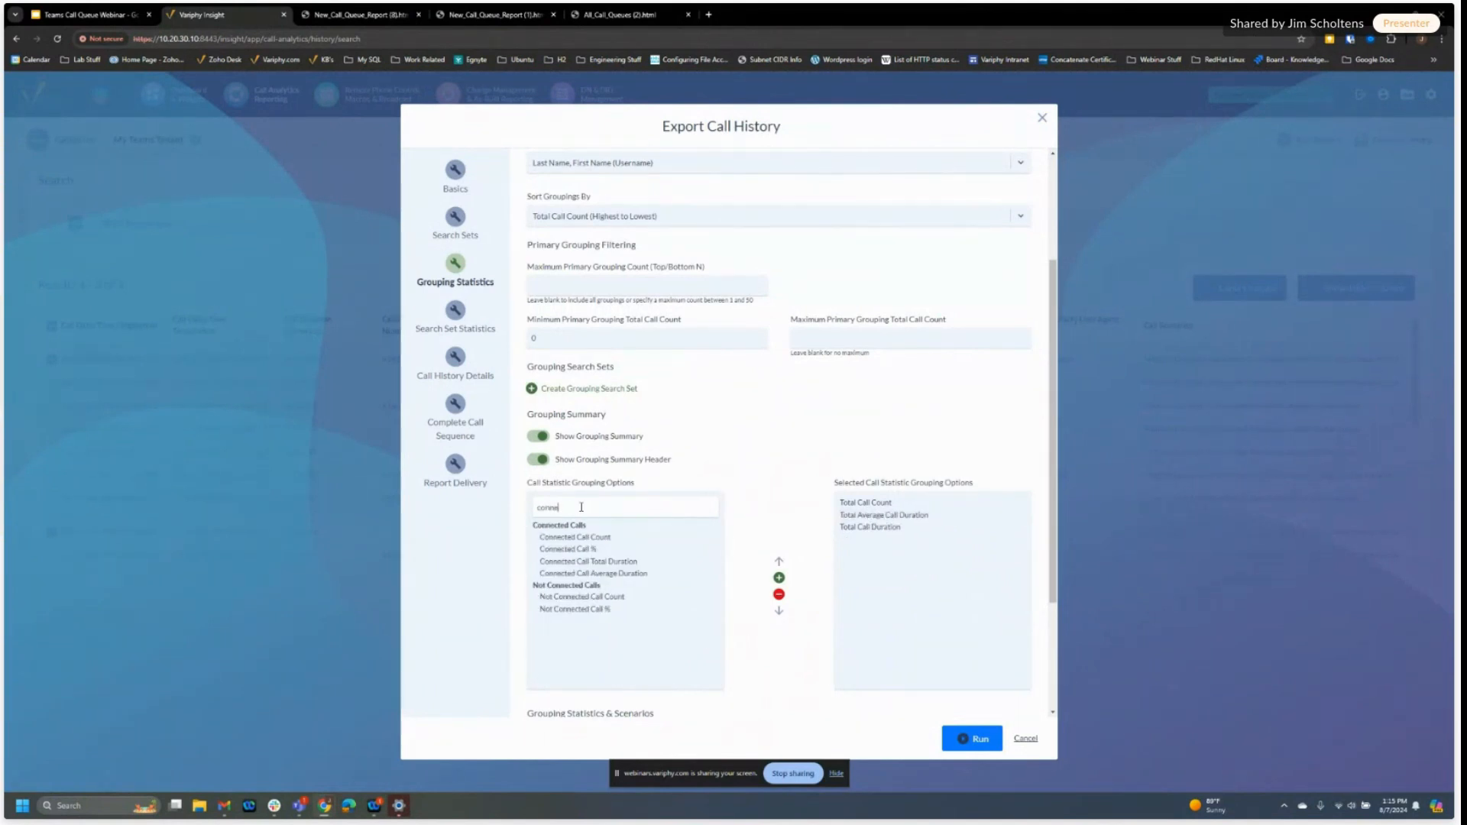
pyautogui.doubleClick(574, 536)
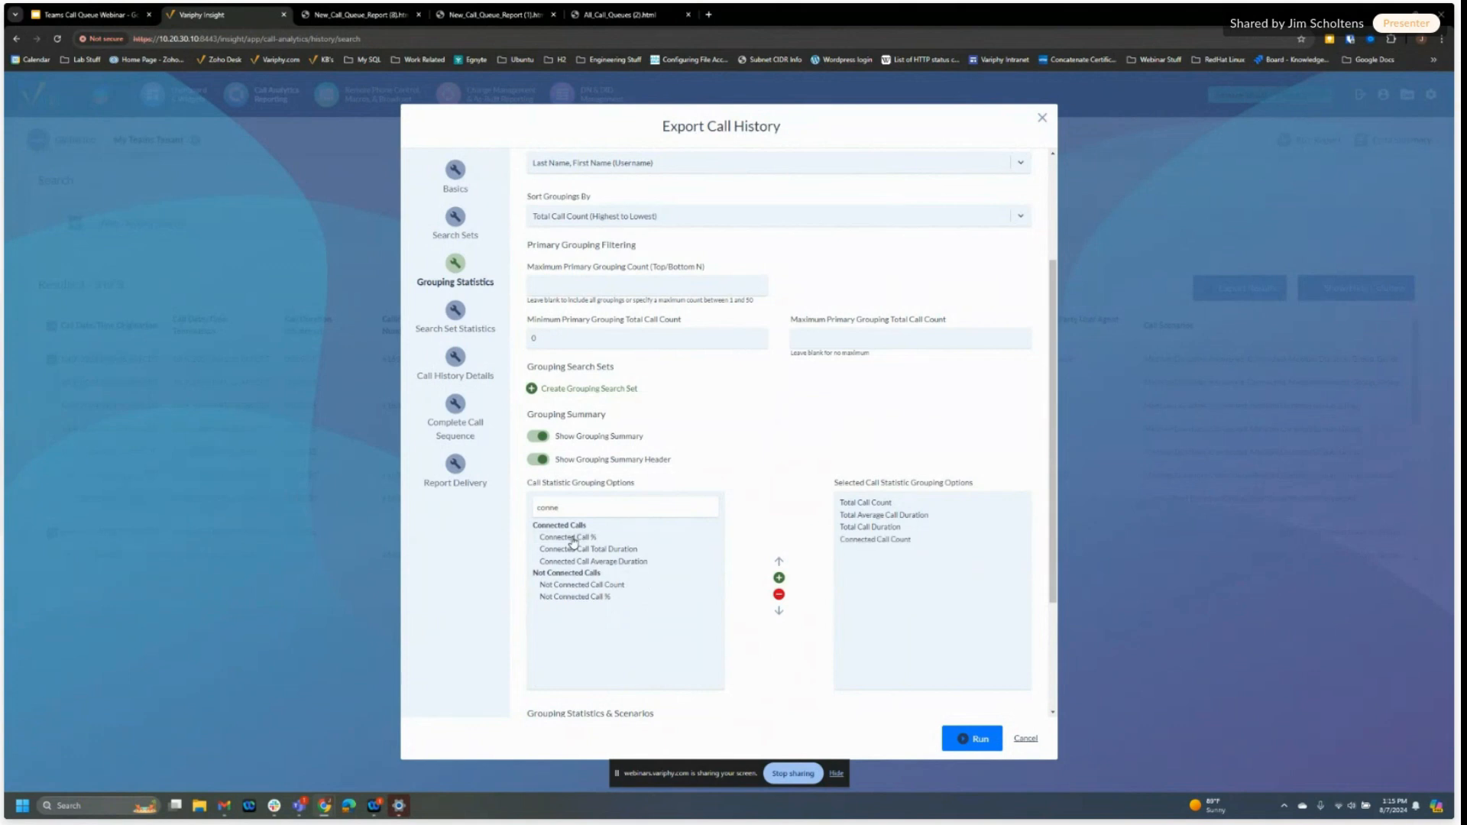
pyautogui.doubleClick(563, 585)
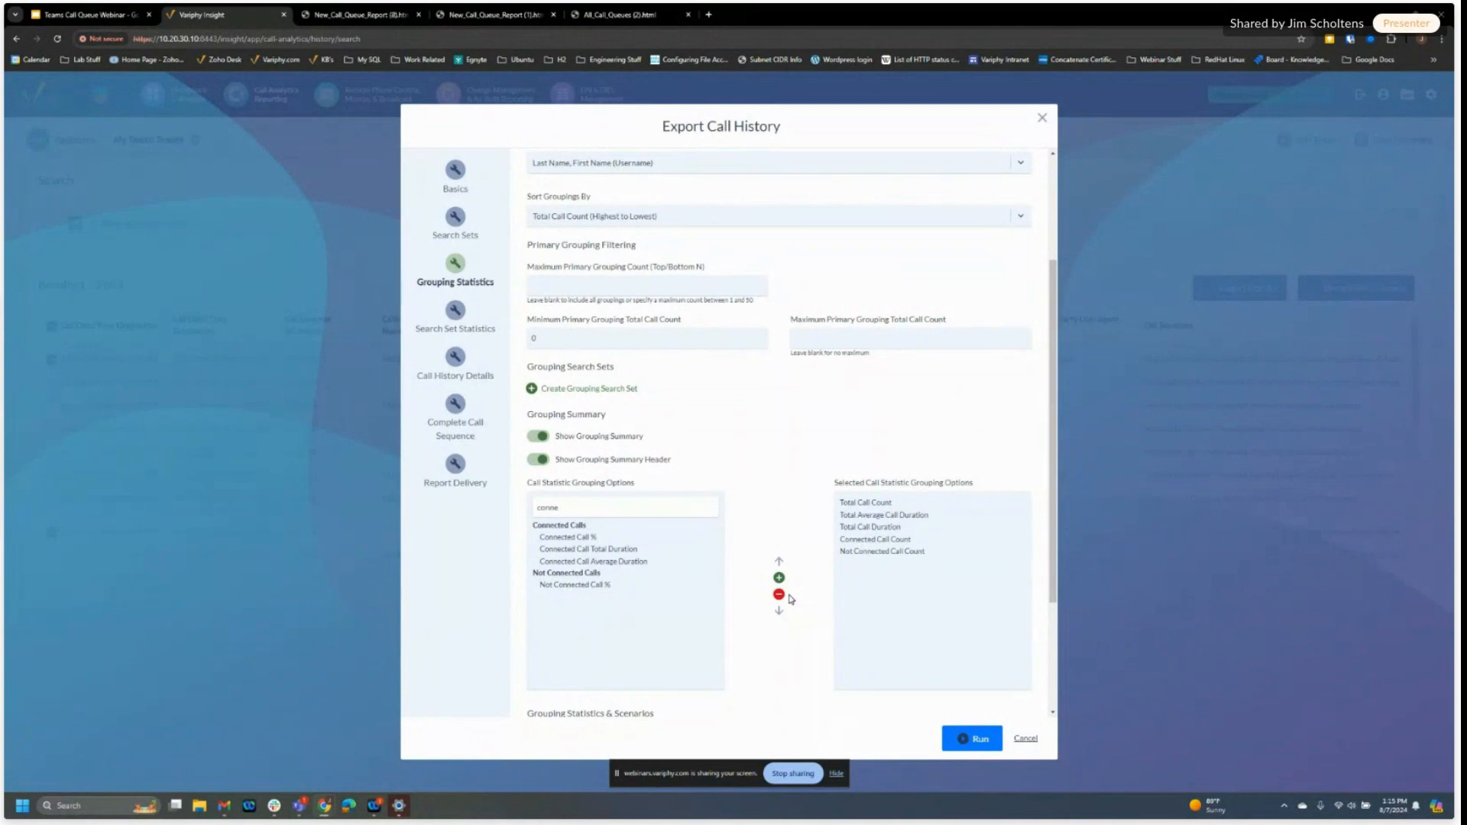
pyautogui.scroll(-1, 733, 550)
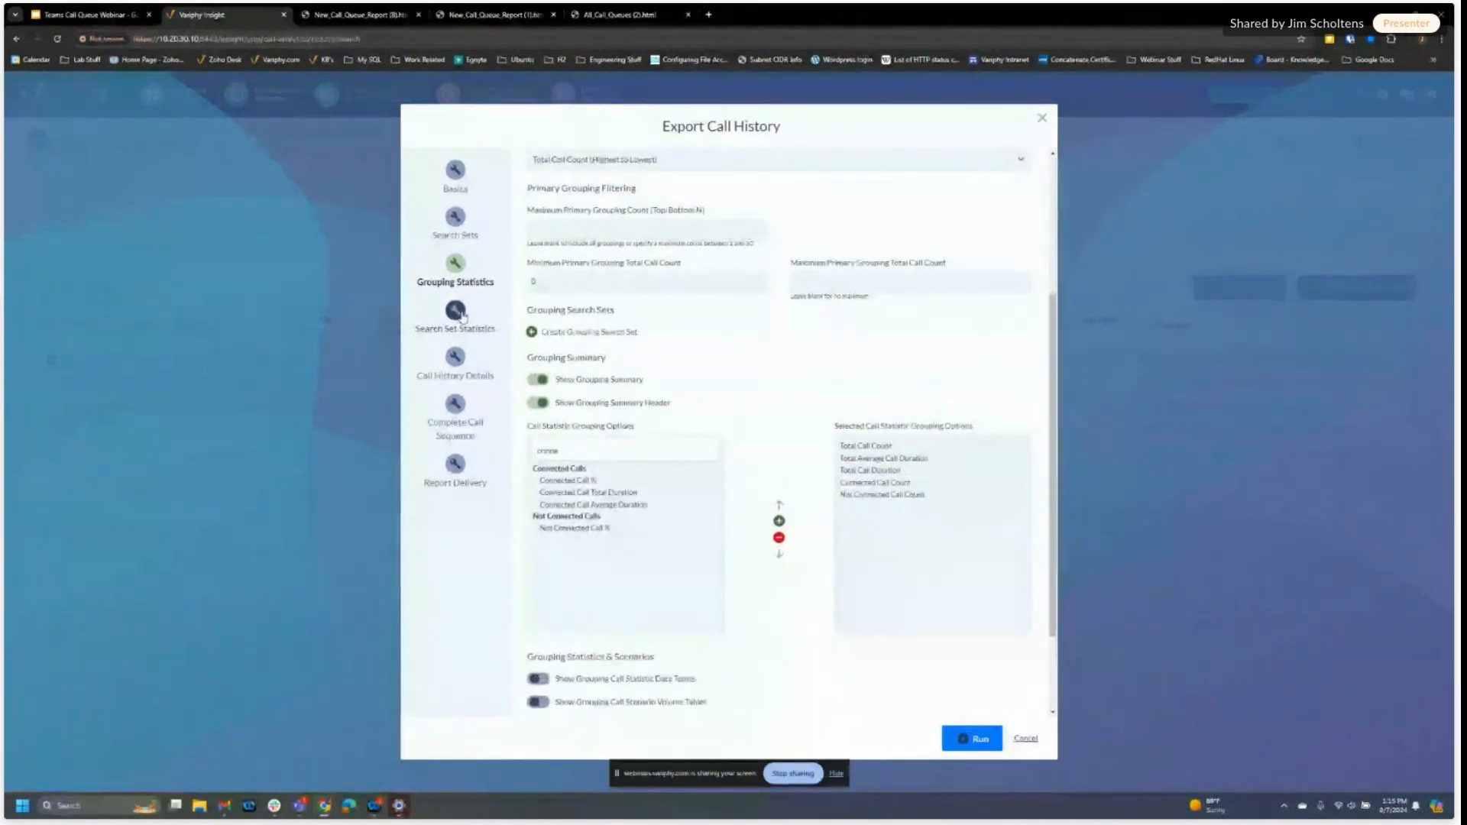
# Step: Remove Peer to Peer Call Count, Group Call Count and Total Call Count from the search set summary data types
pyautogui.click(456, 311)
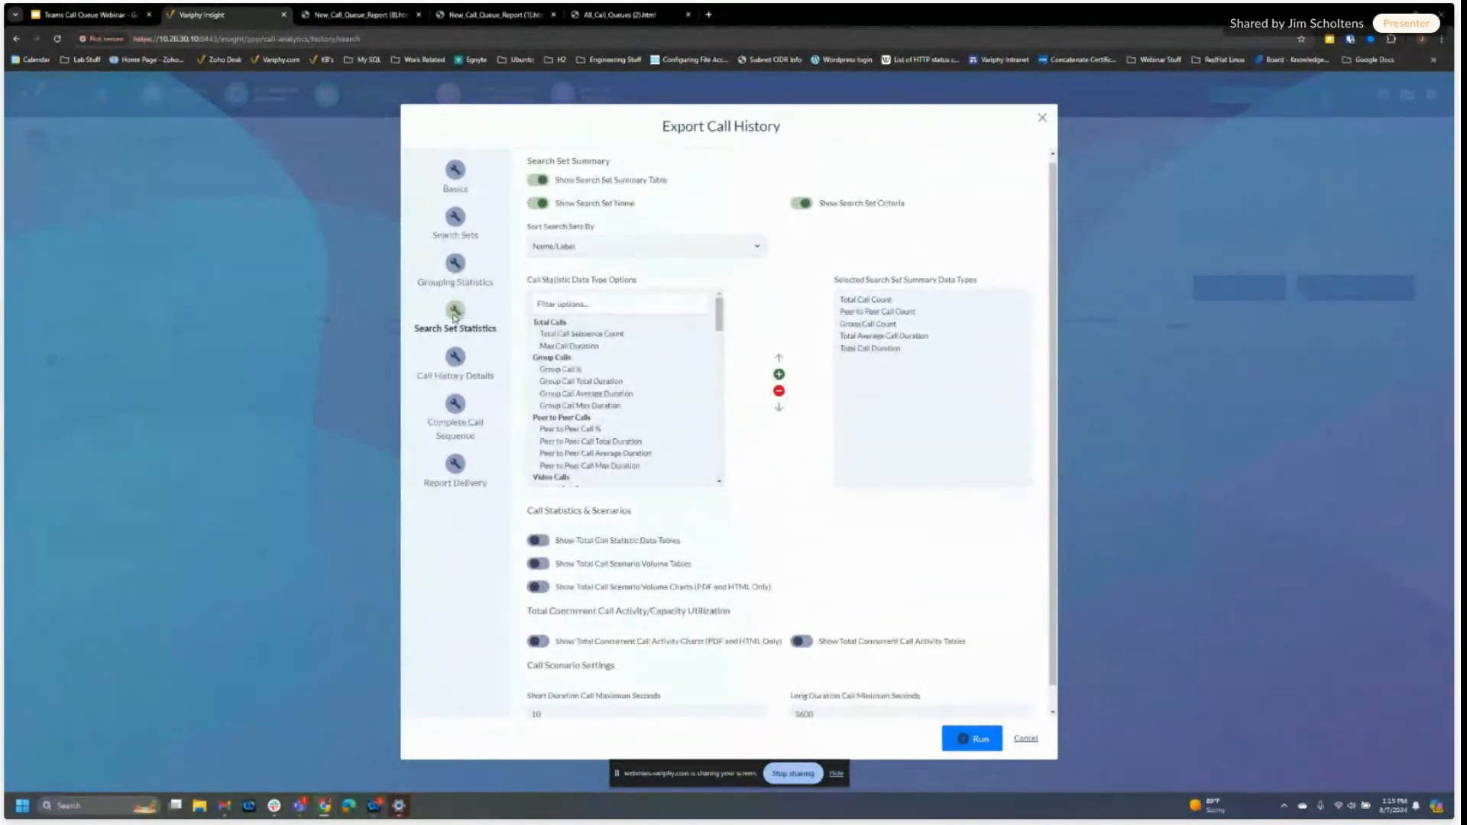
pyautogui.doubleClick(866, 311)
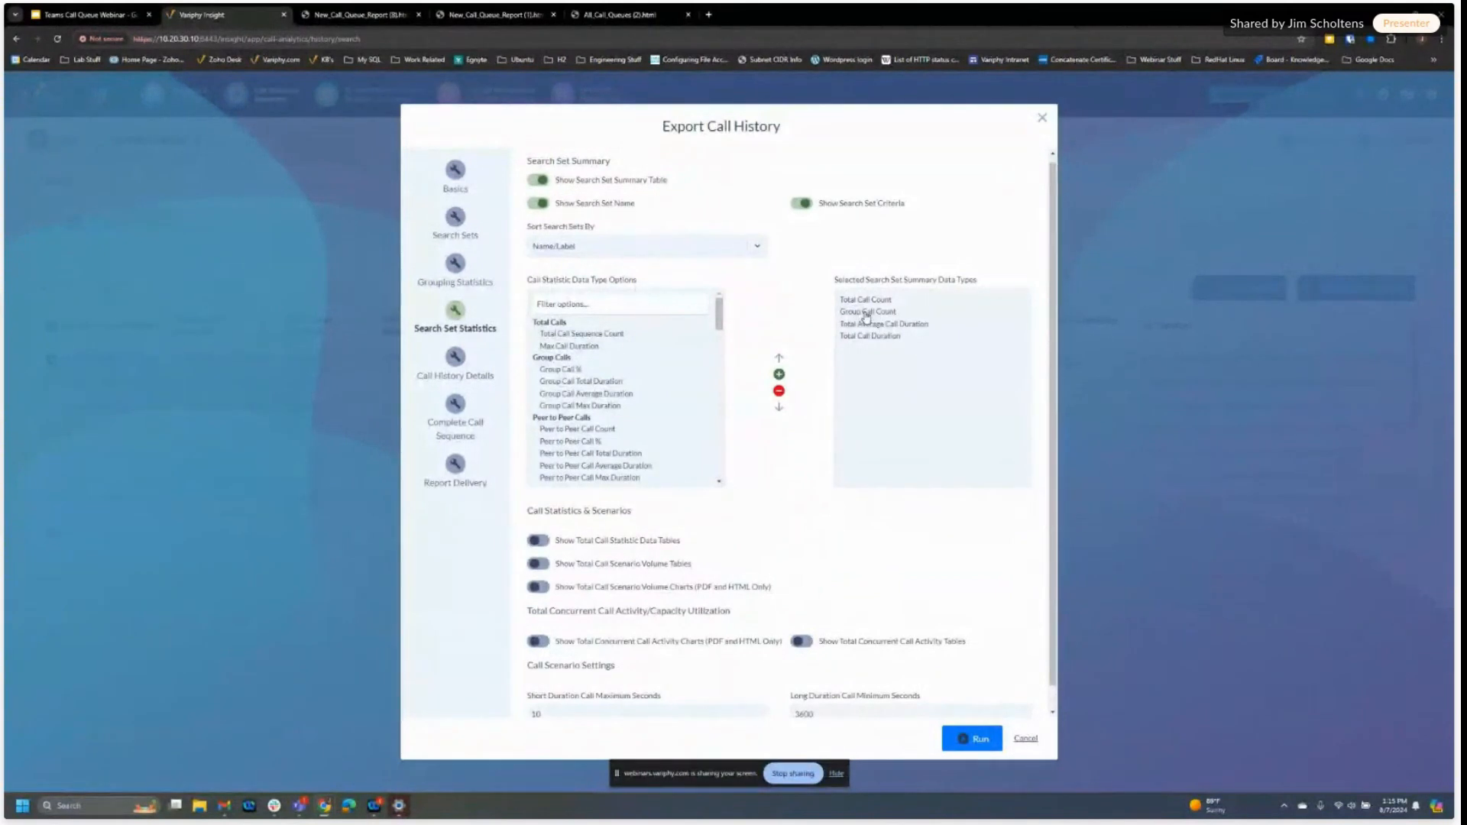
pyautogui.doubleClick(865, 311)
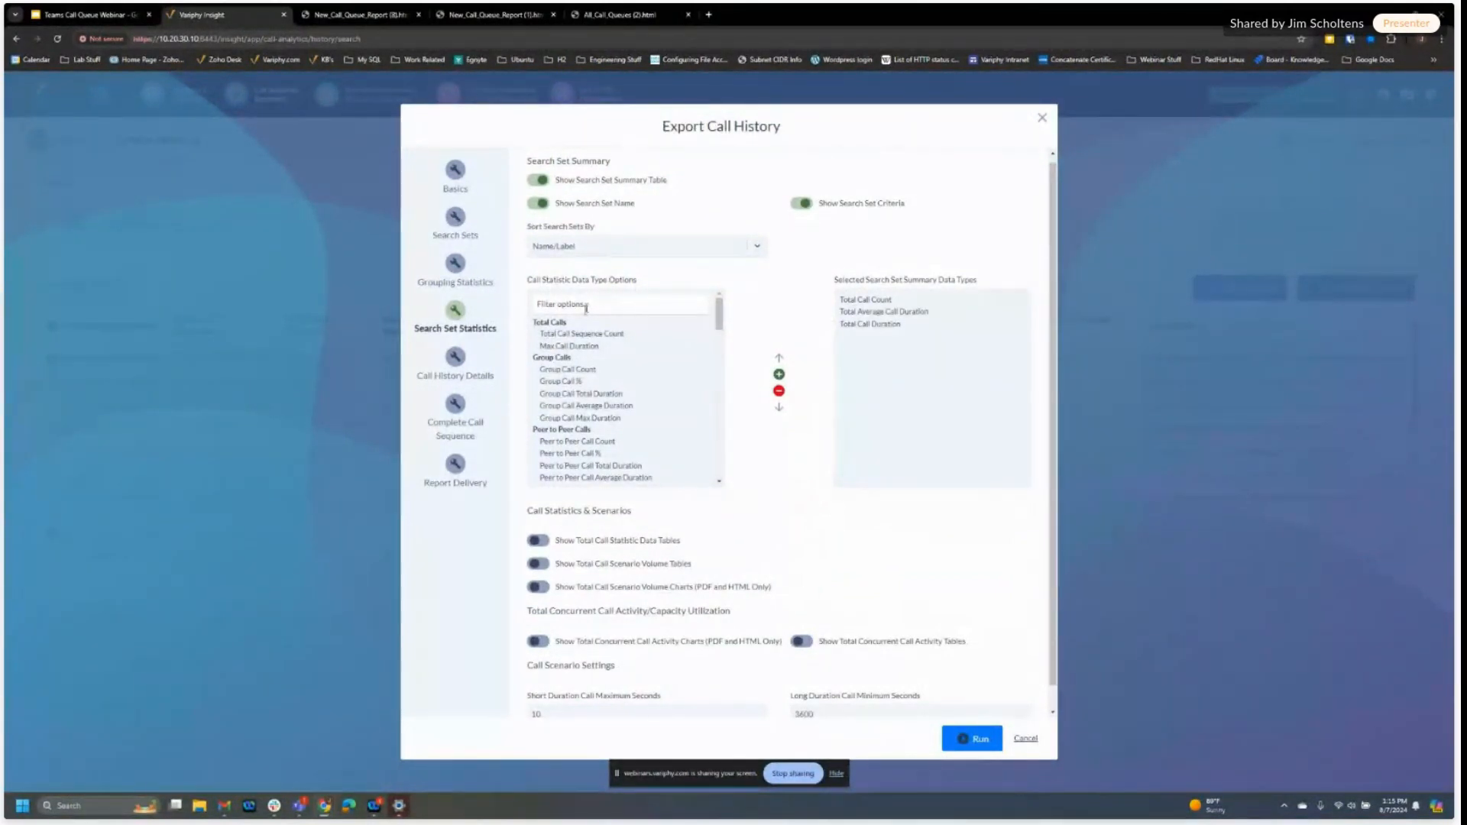
pyautogui.doubleClick(871, 302)
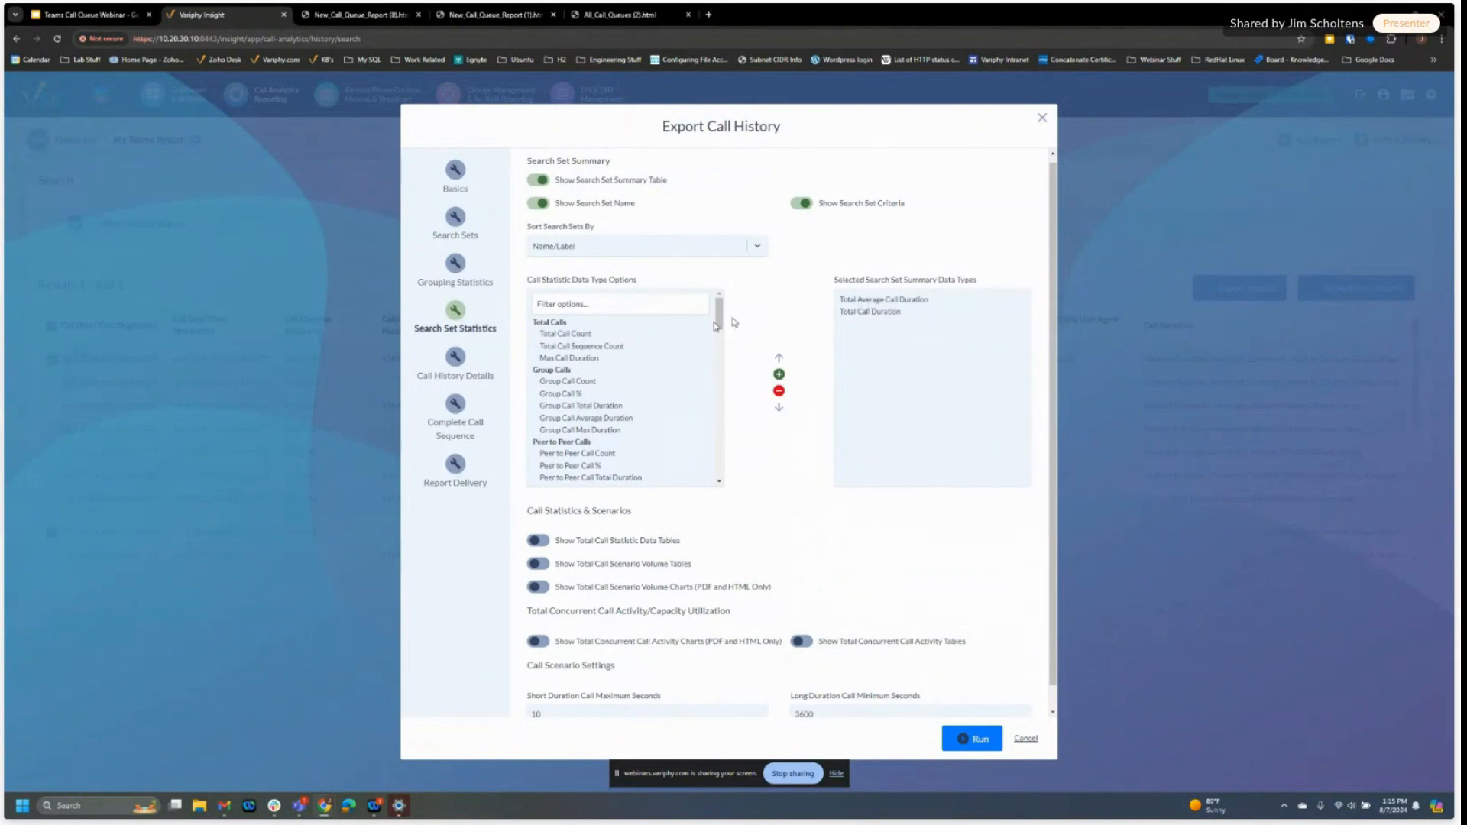
# Step: Add Total Call Sequence Count to the search set summary data types and move it to the top of the order
pyautogui.doubleClick(588, 346)
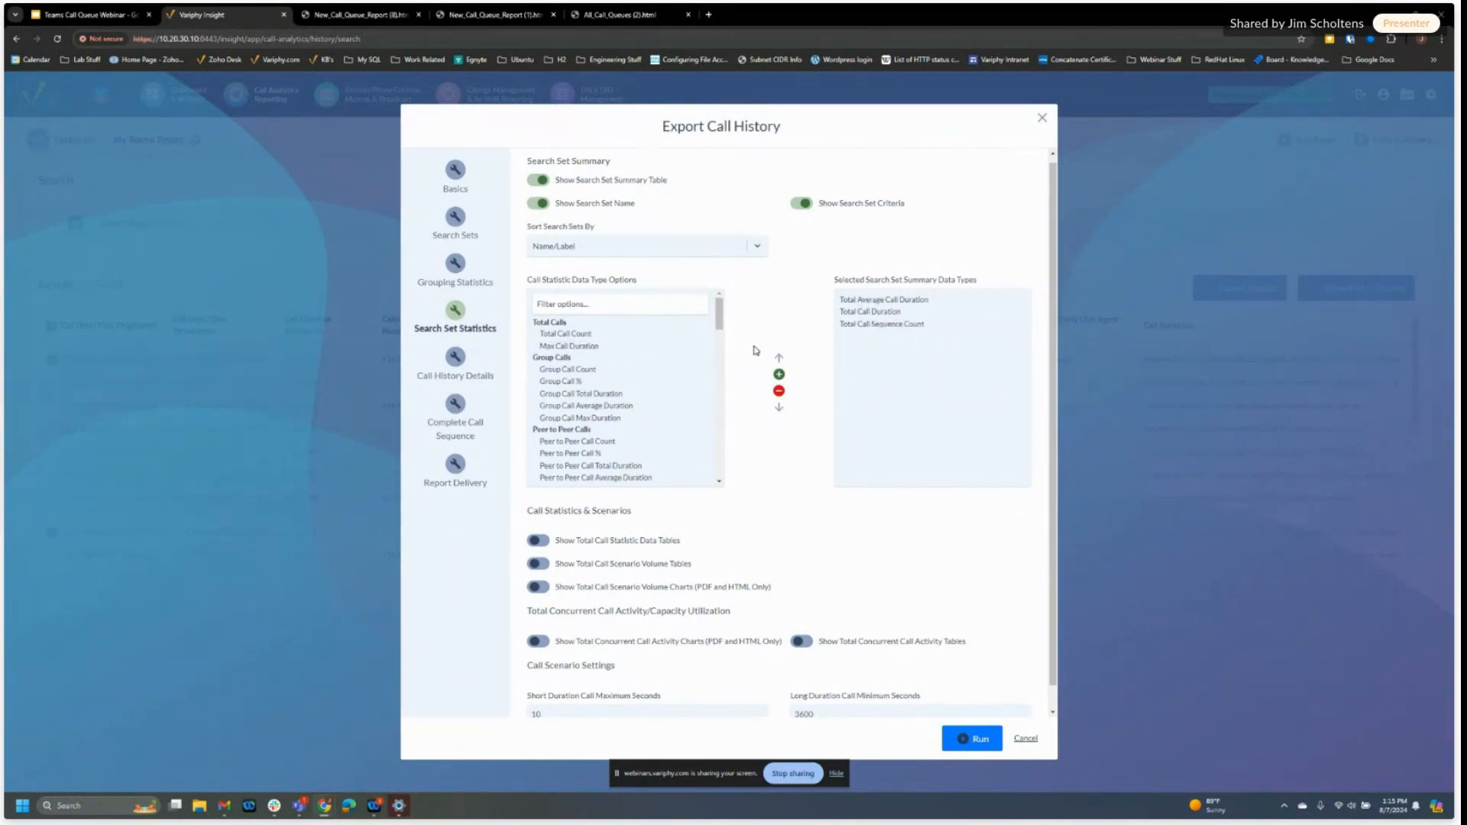
pyautogui.click(862, 324)
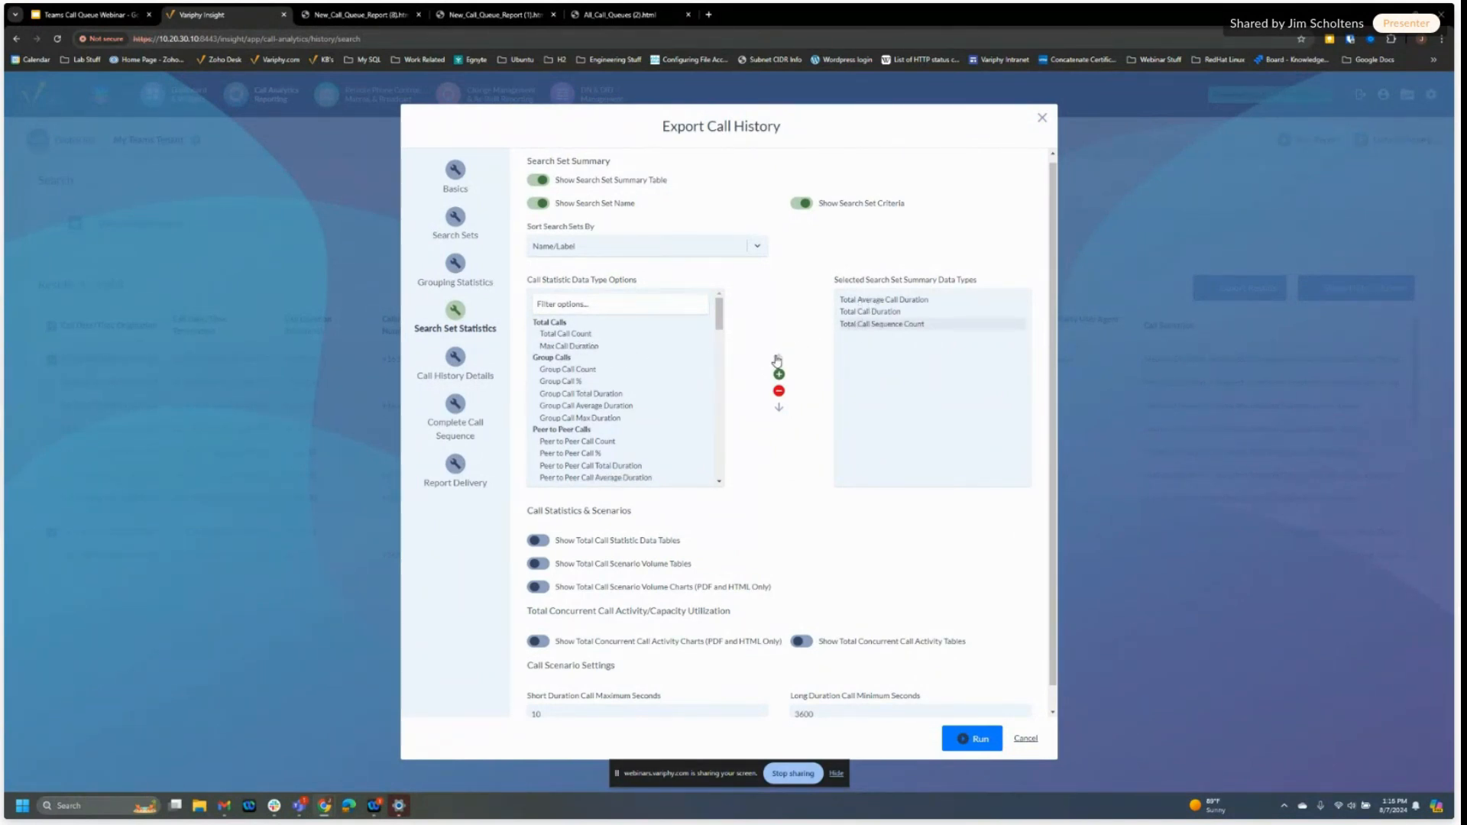
pyautogui.click(778, 358)
pyautogui.click(779, 359)
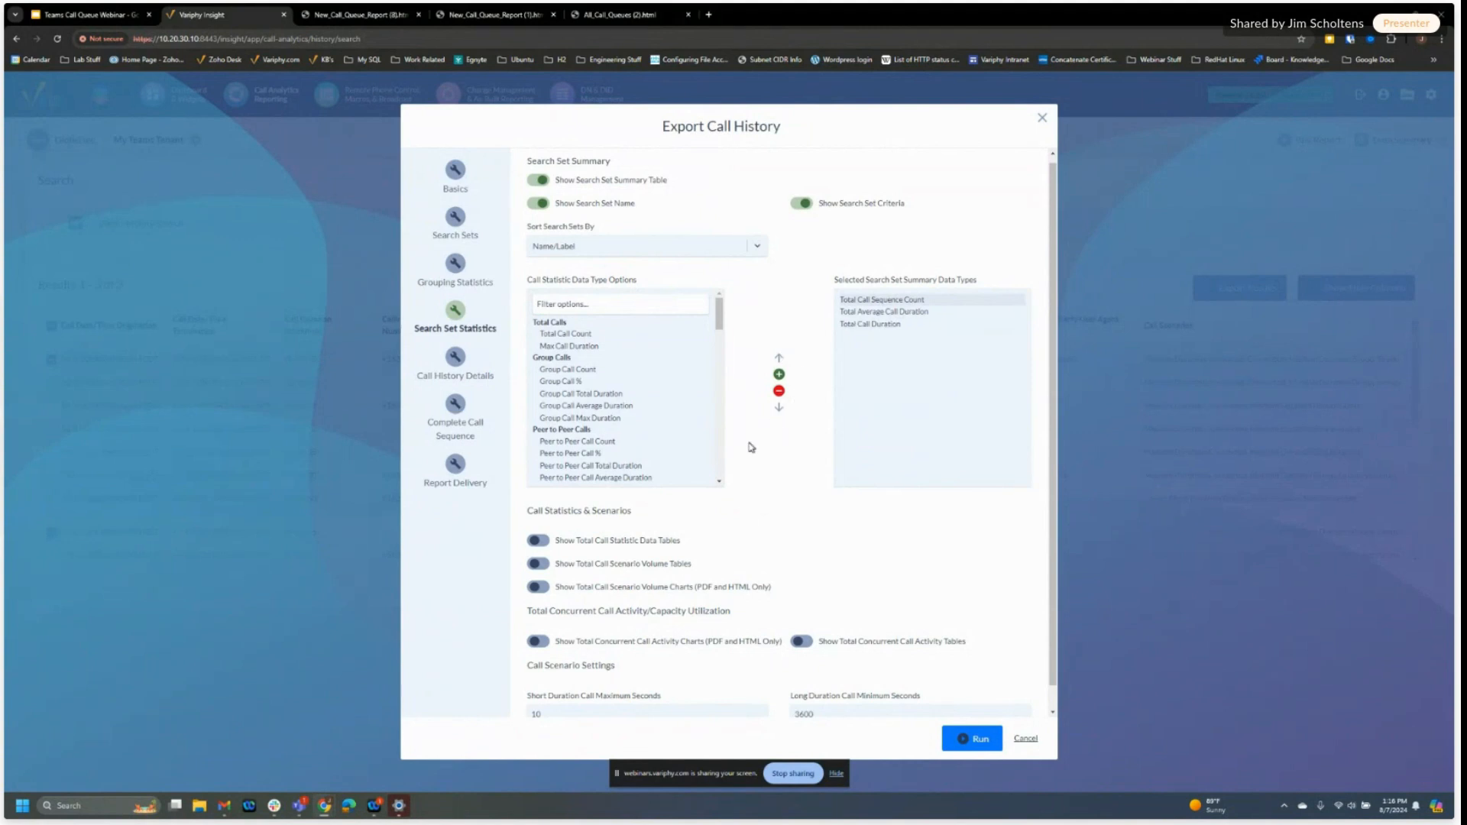
# Step: In the grouping statistics, replace Total Call Count with Total Call Sequence Count and move it to the top of the selected options
pyautogui.click(458, 267)
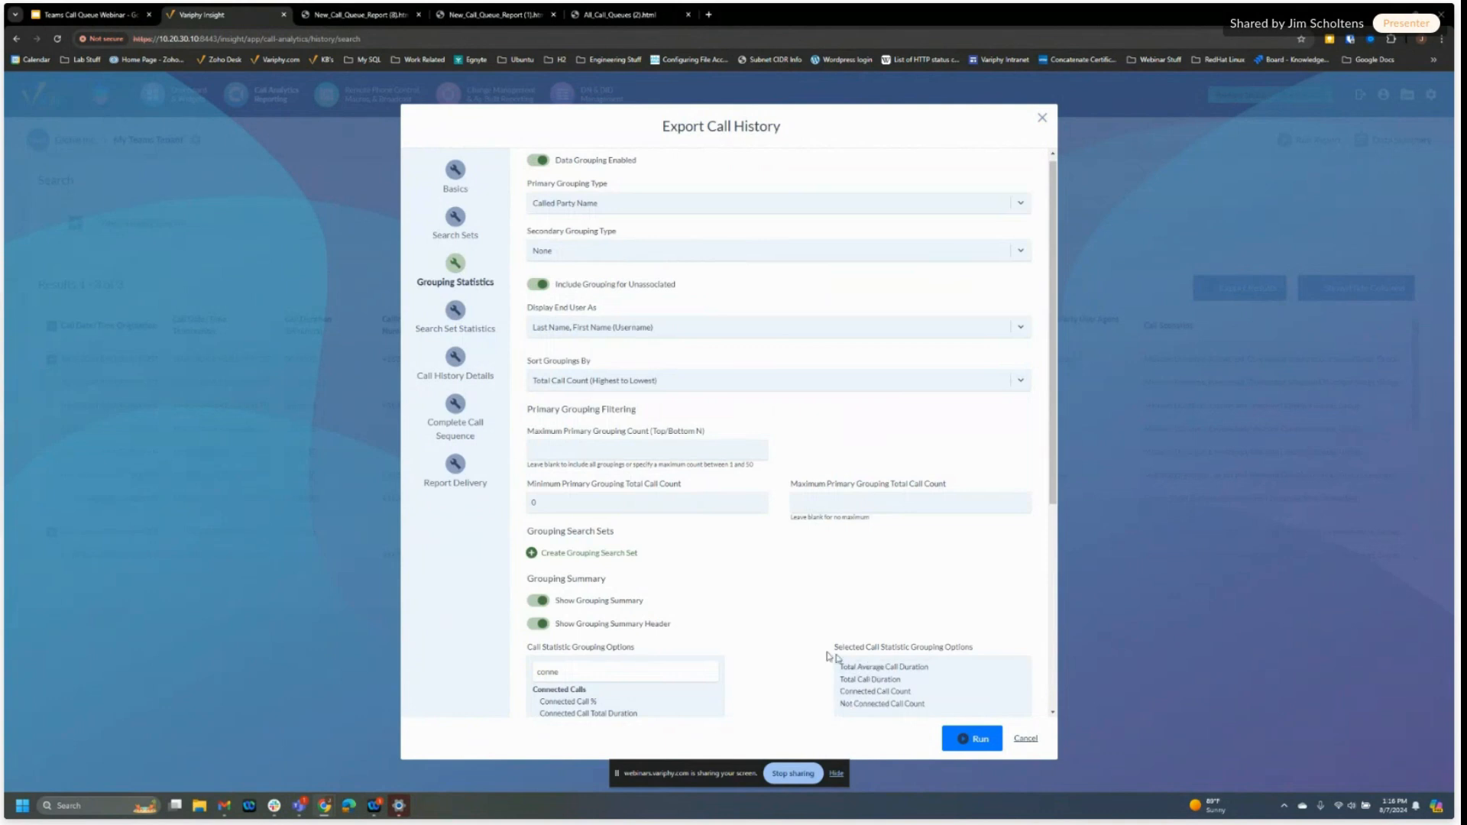
pyautogui.scroll(-2, 769, 606)
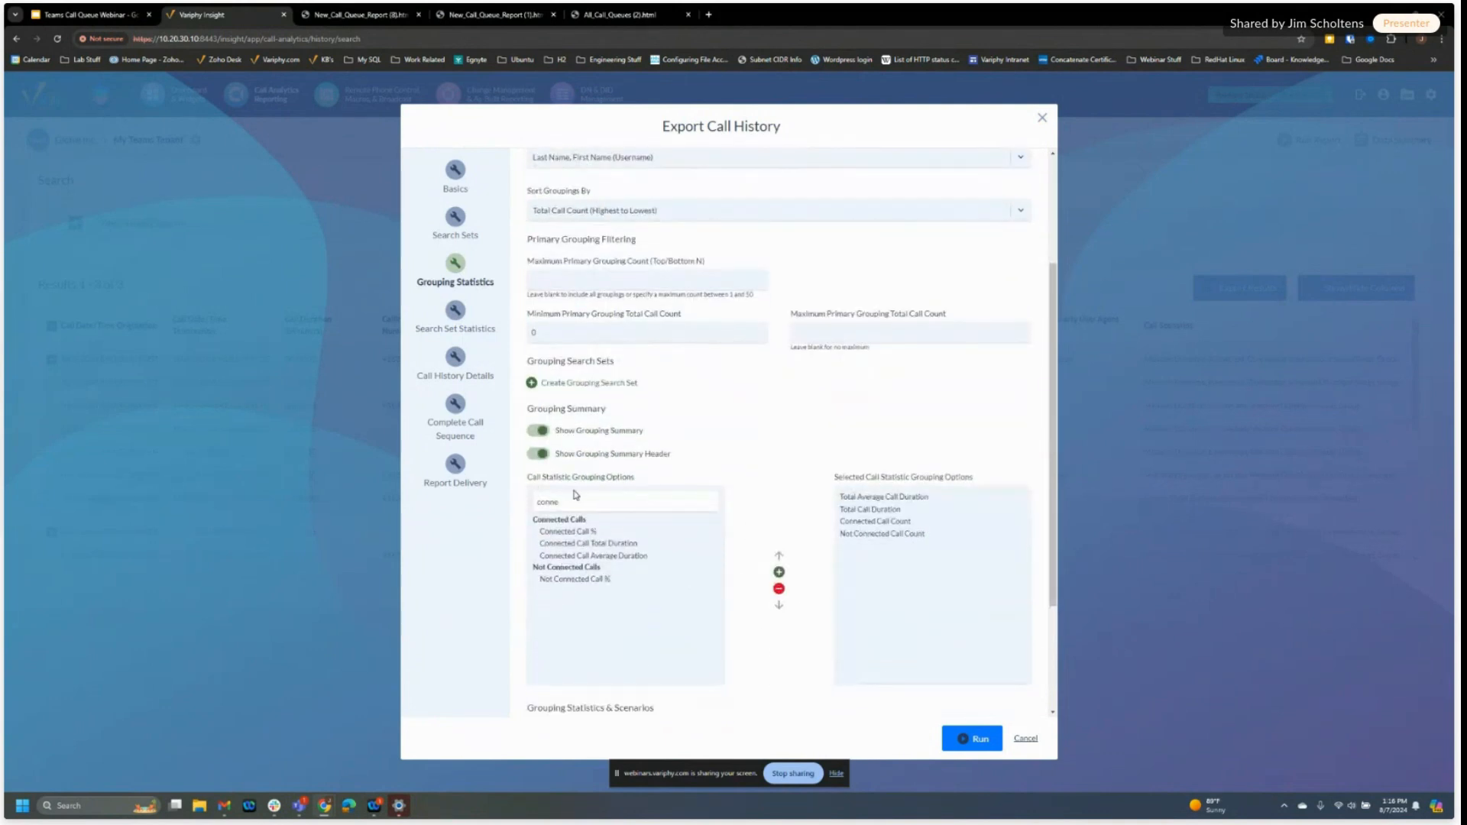
pyautogui.moveTo(575, 495); pyautogui.dragTo(493, 495)
pyautogui.press('BackSpace')
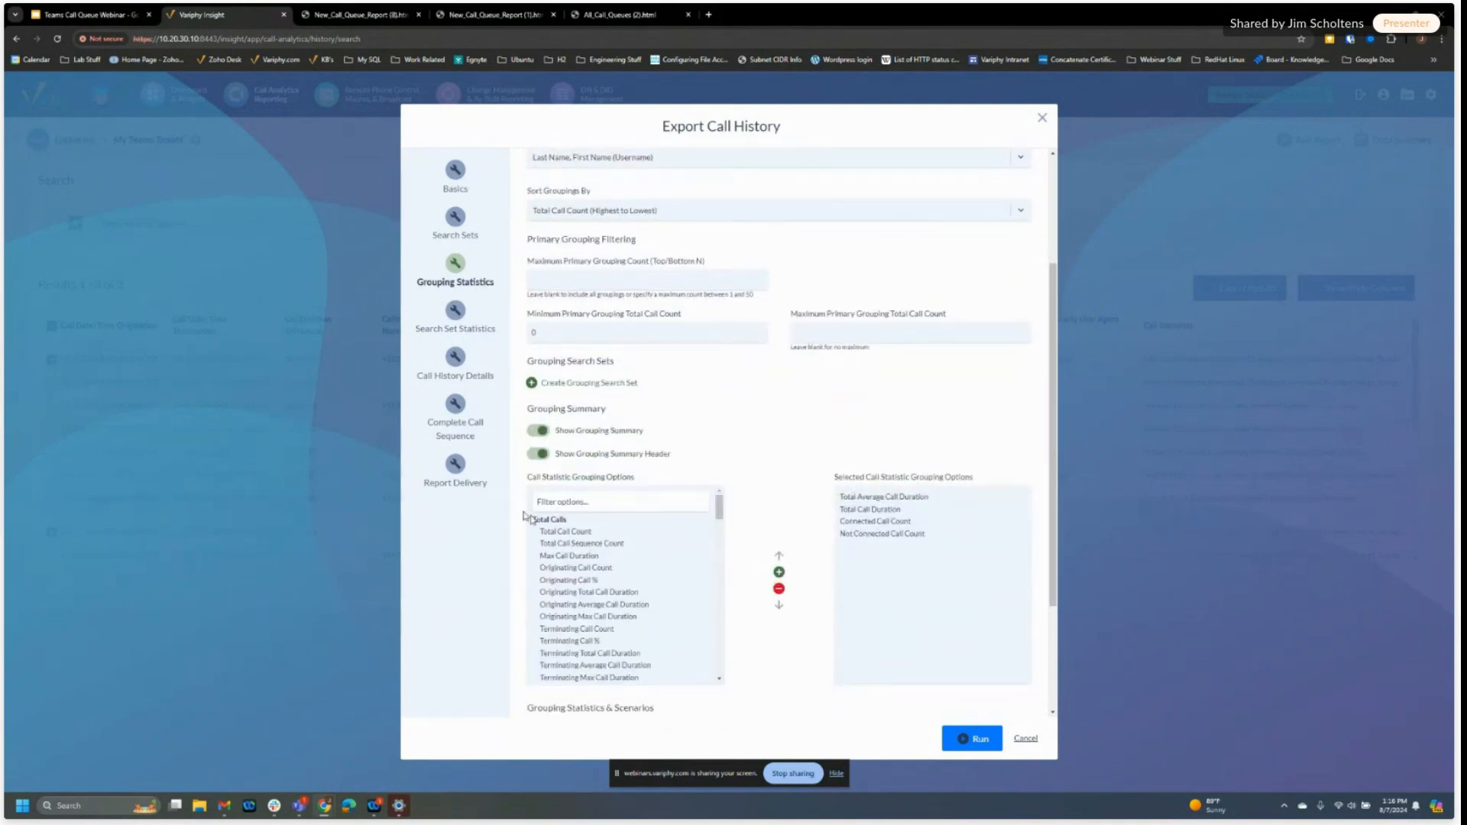
pyautogui.doubleClick(576, 543)
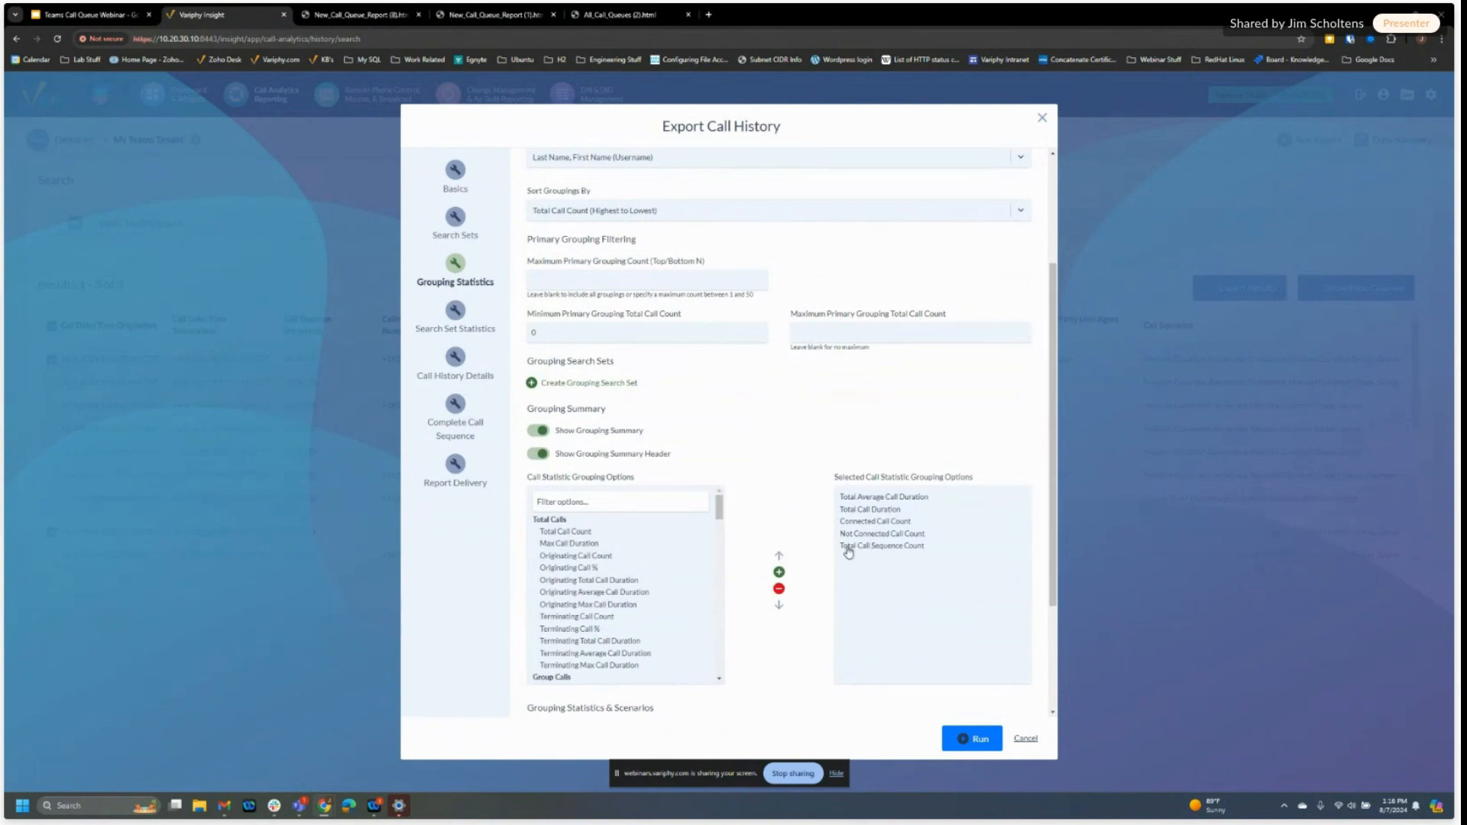
pyautogui.click(847, 547)
pyautogui.click(779, 556)
pyautogui.click(779, 556)
pyautogui.click(778, 556)
pyautogui.click(778, 556)
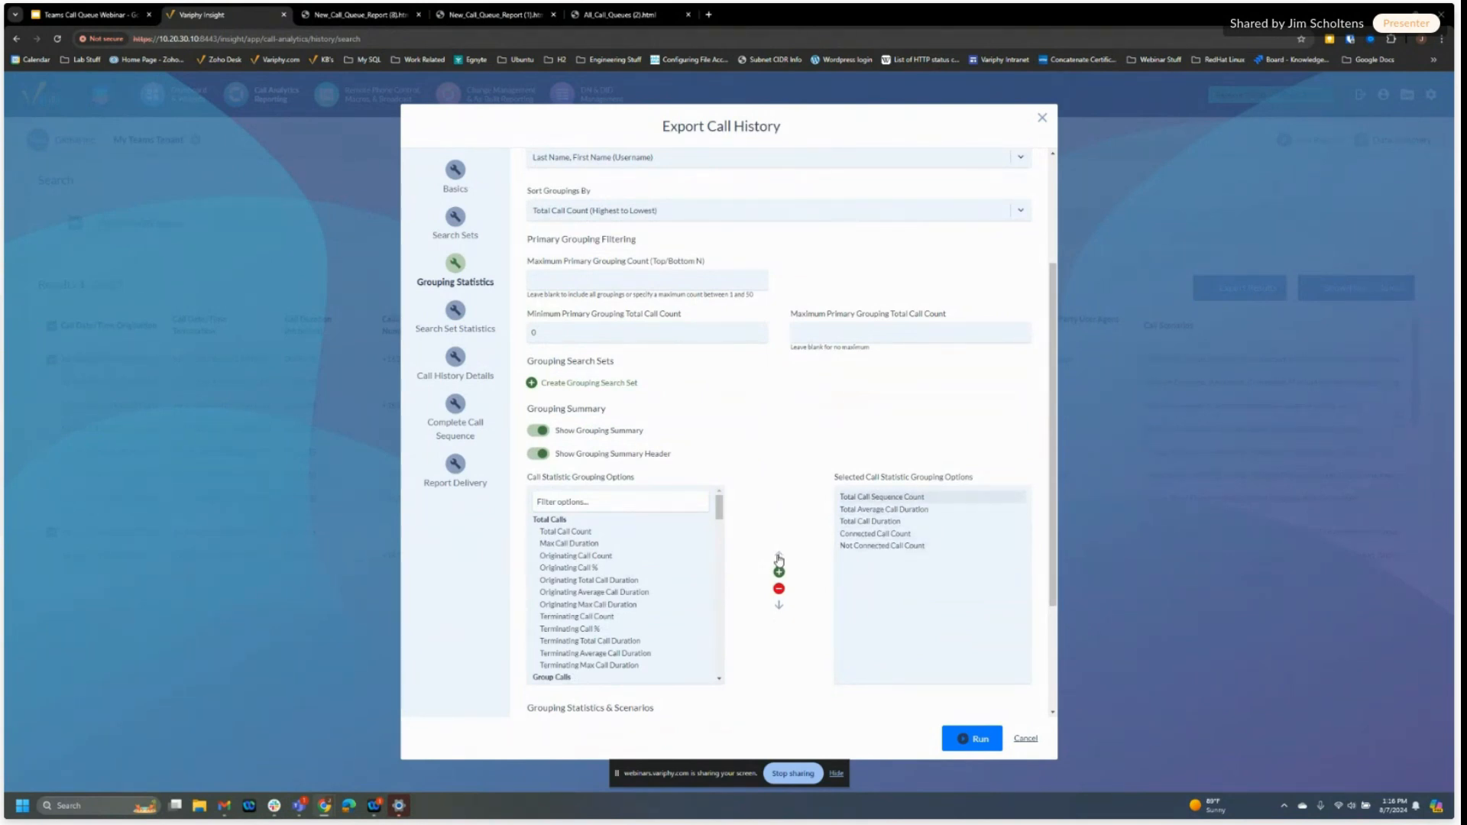
# Step: Turn off the call history record details for the report and check the complete call sequence setting
pyautogui.click(455, 365)
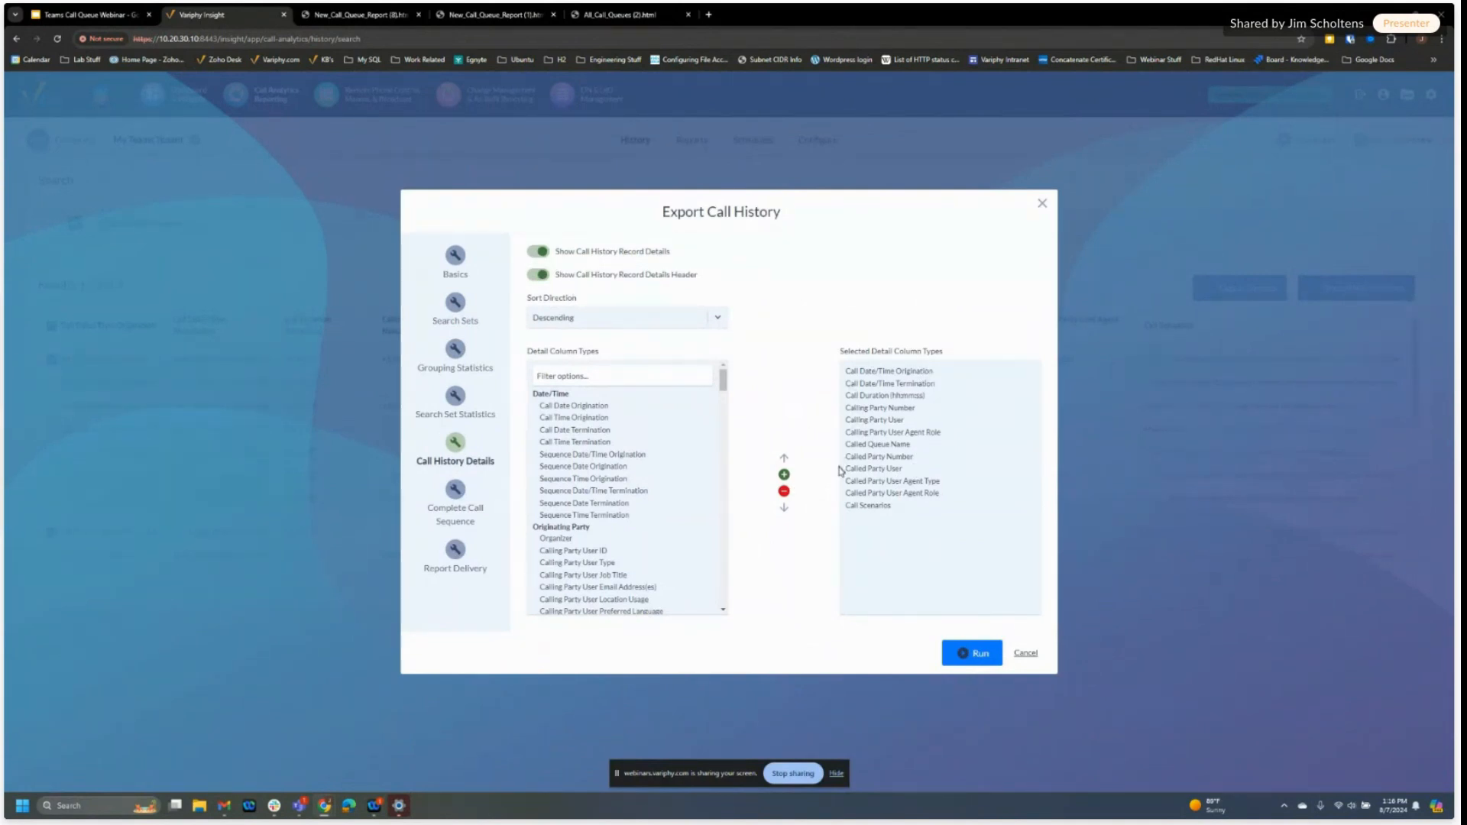
pyautogui.click(530, 252)
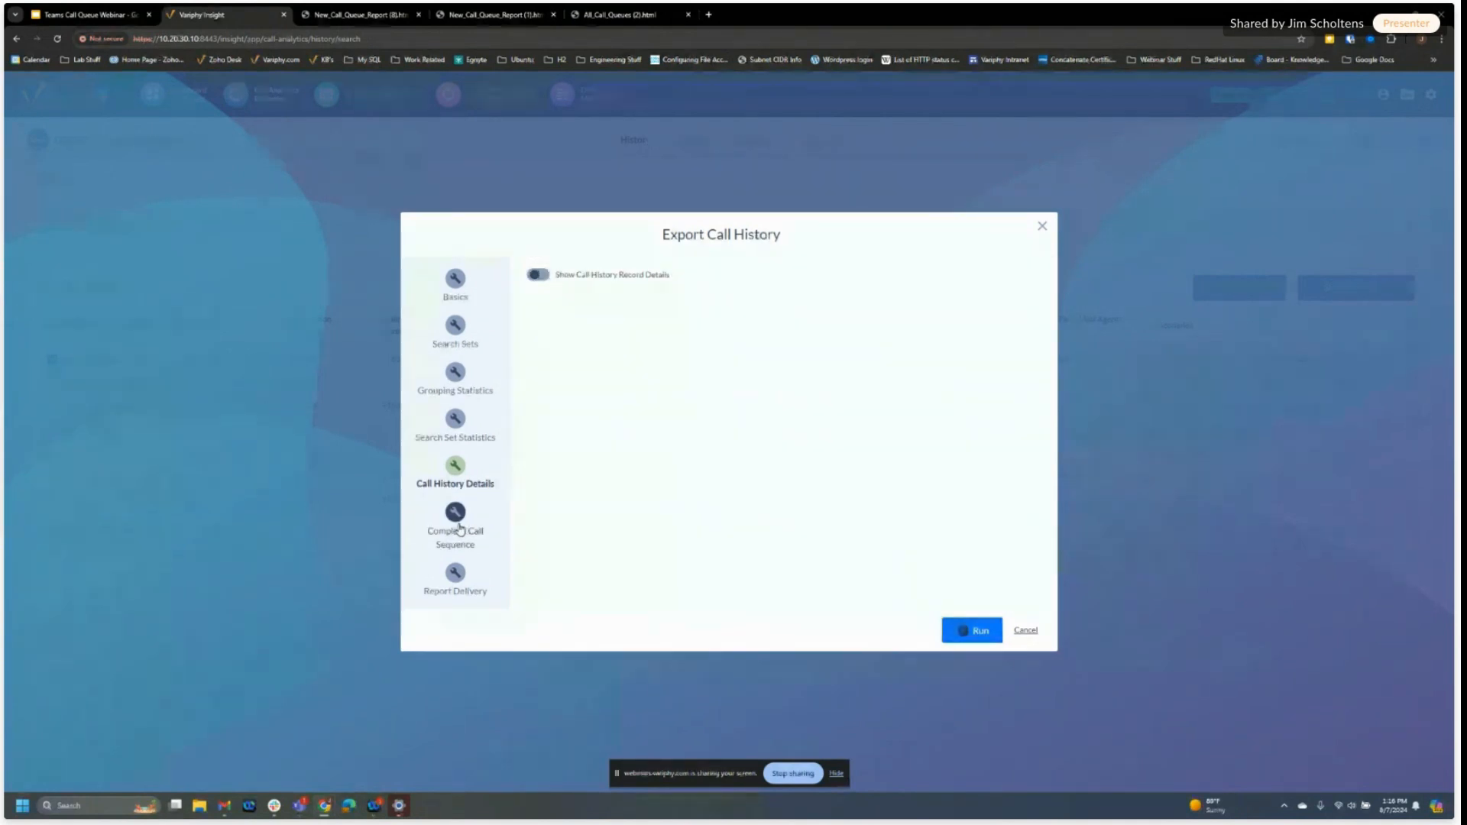
pyautogui.click(455, 518)
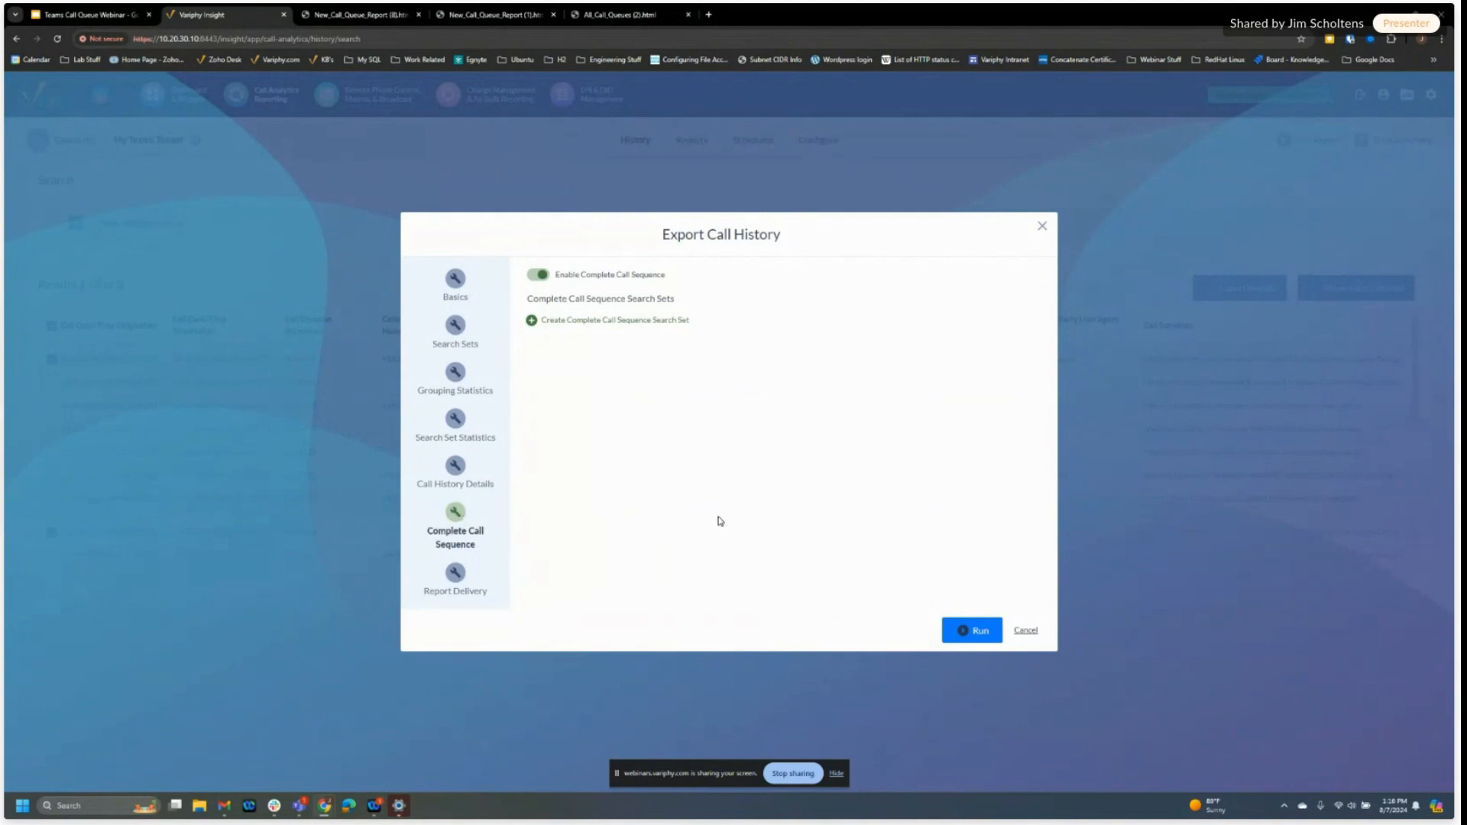
# Step: Run the report with PDF output and Download delivery, and open the downloaded Webinar Queue Report
pyautogui.click(456, 578)
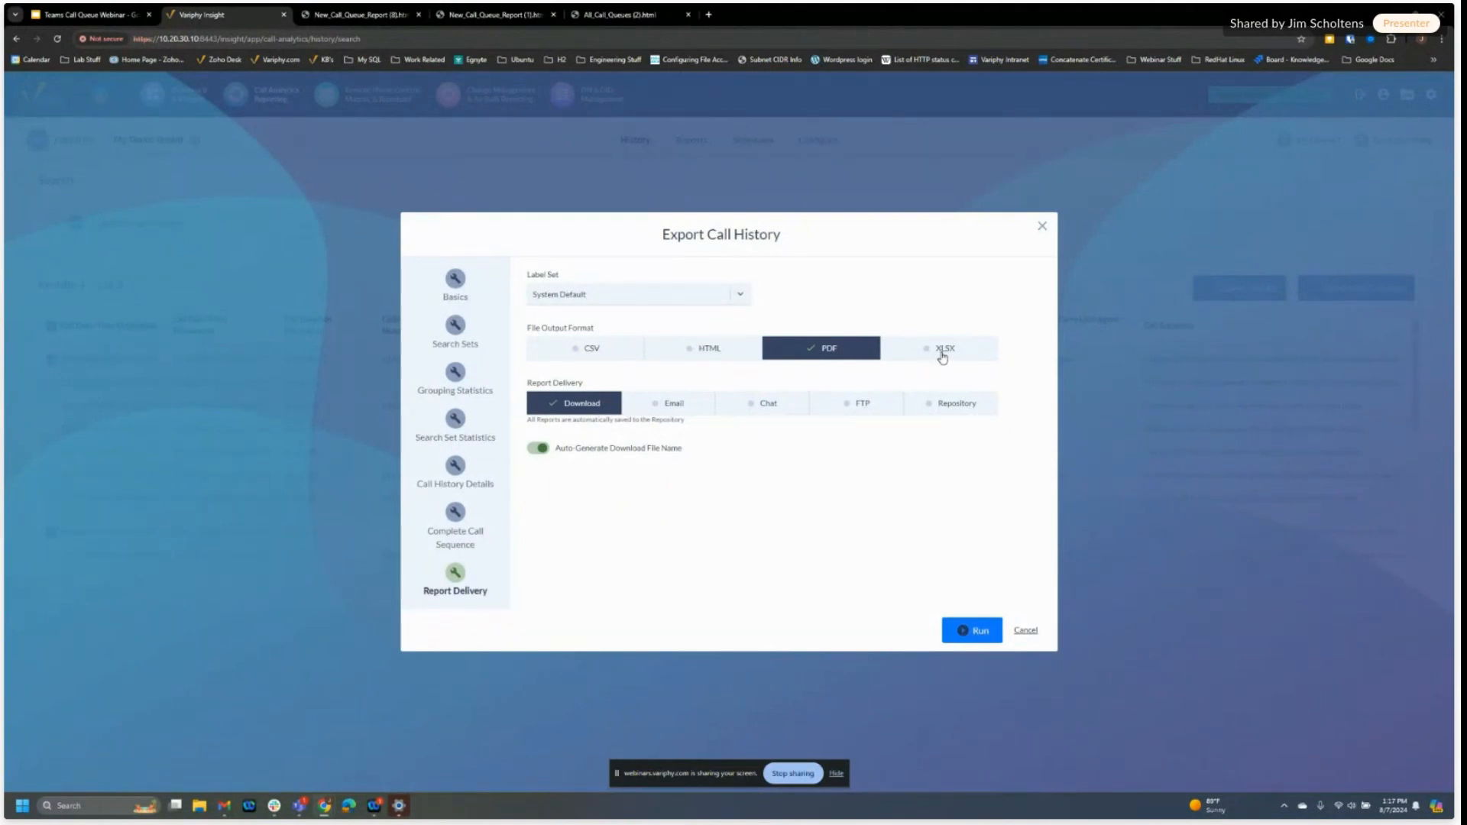
pyautogui.click(964, 632)
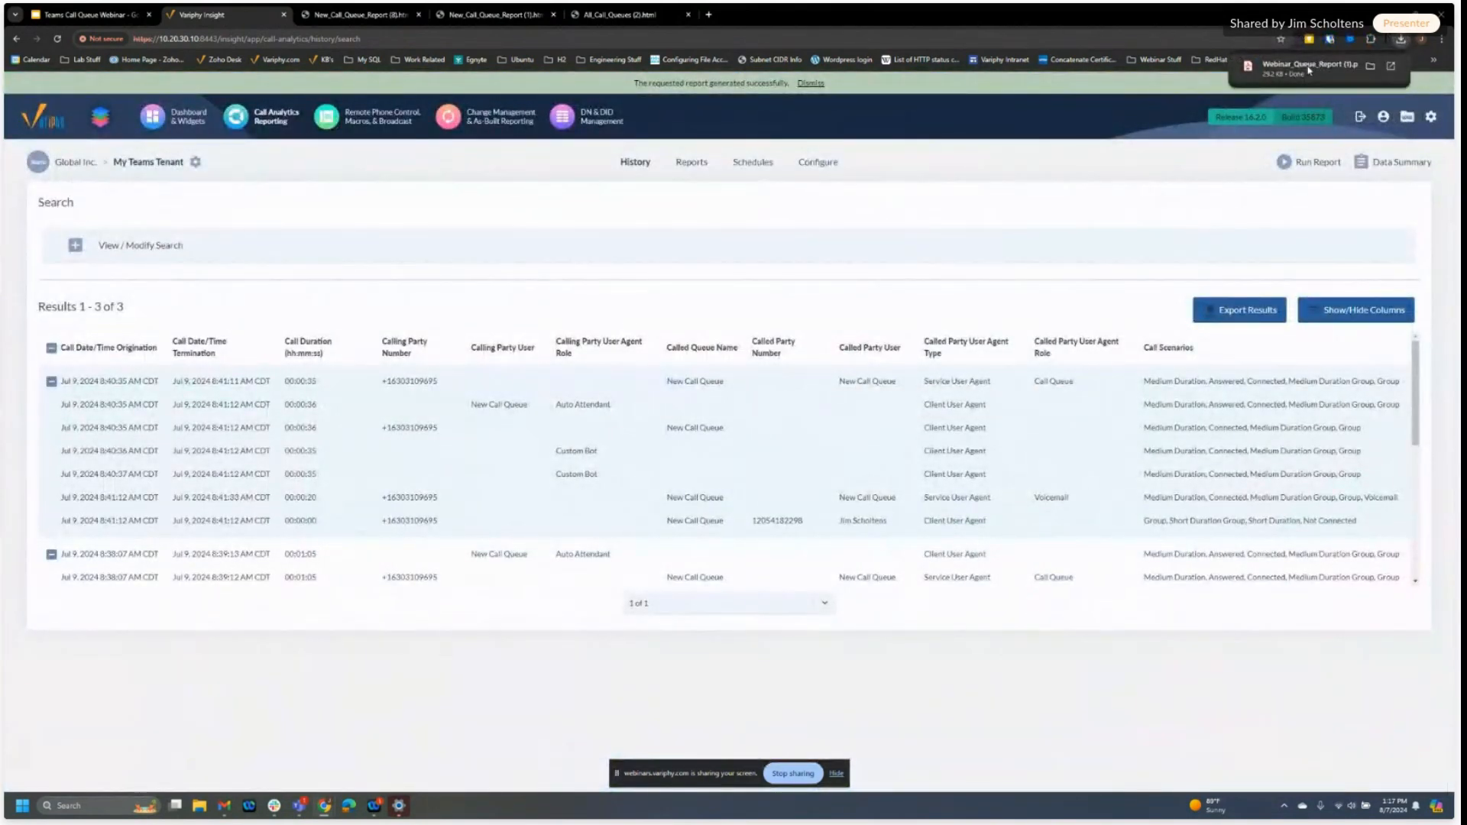
pyautogui.click(1308, 68)
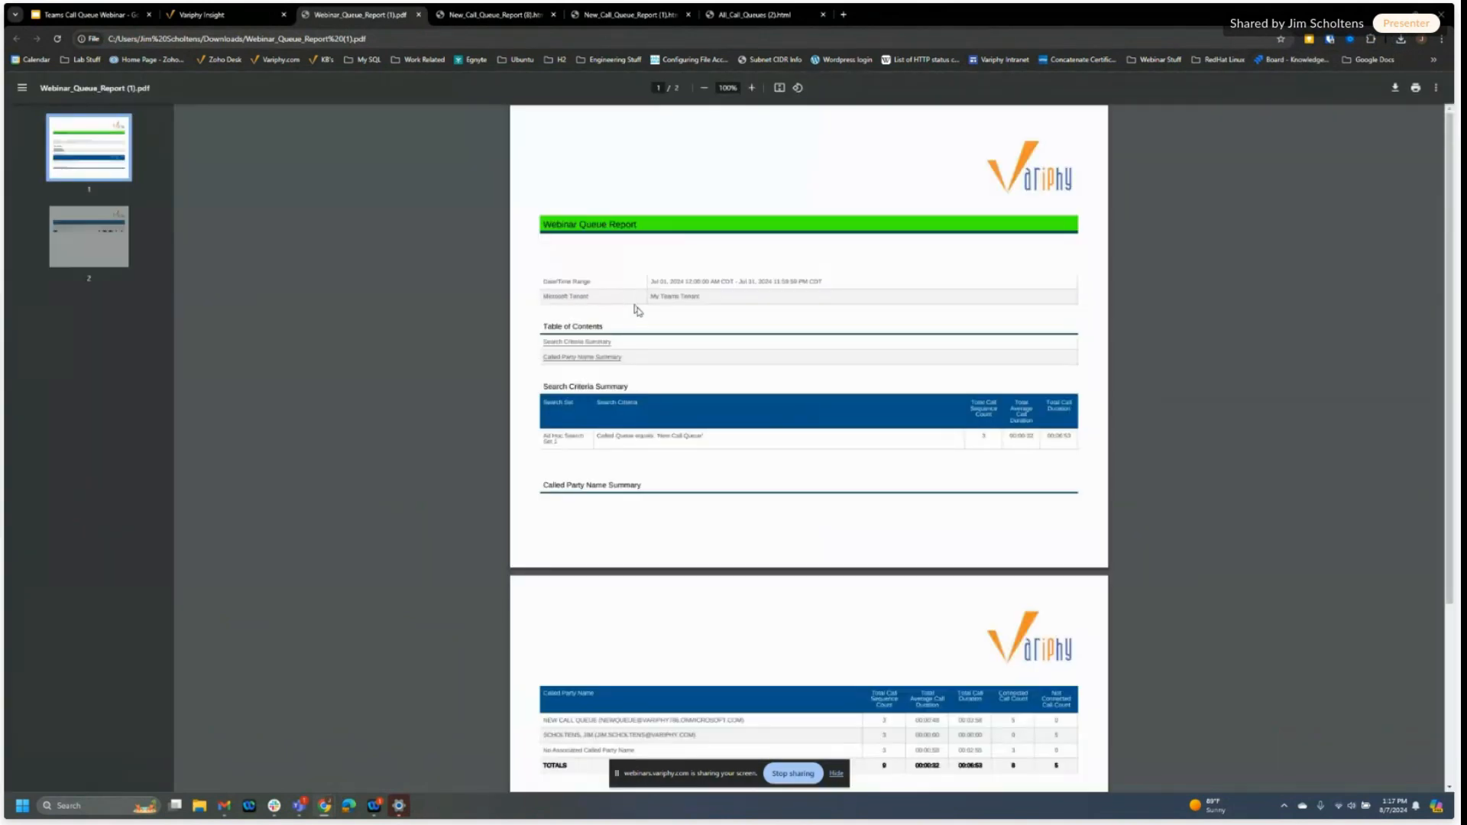
# Step: Review the called party name summary on the second page of the Webinar Queue Report PDF, and close the PDF
pyautogui.scroll(-2, 926, 334)
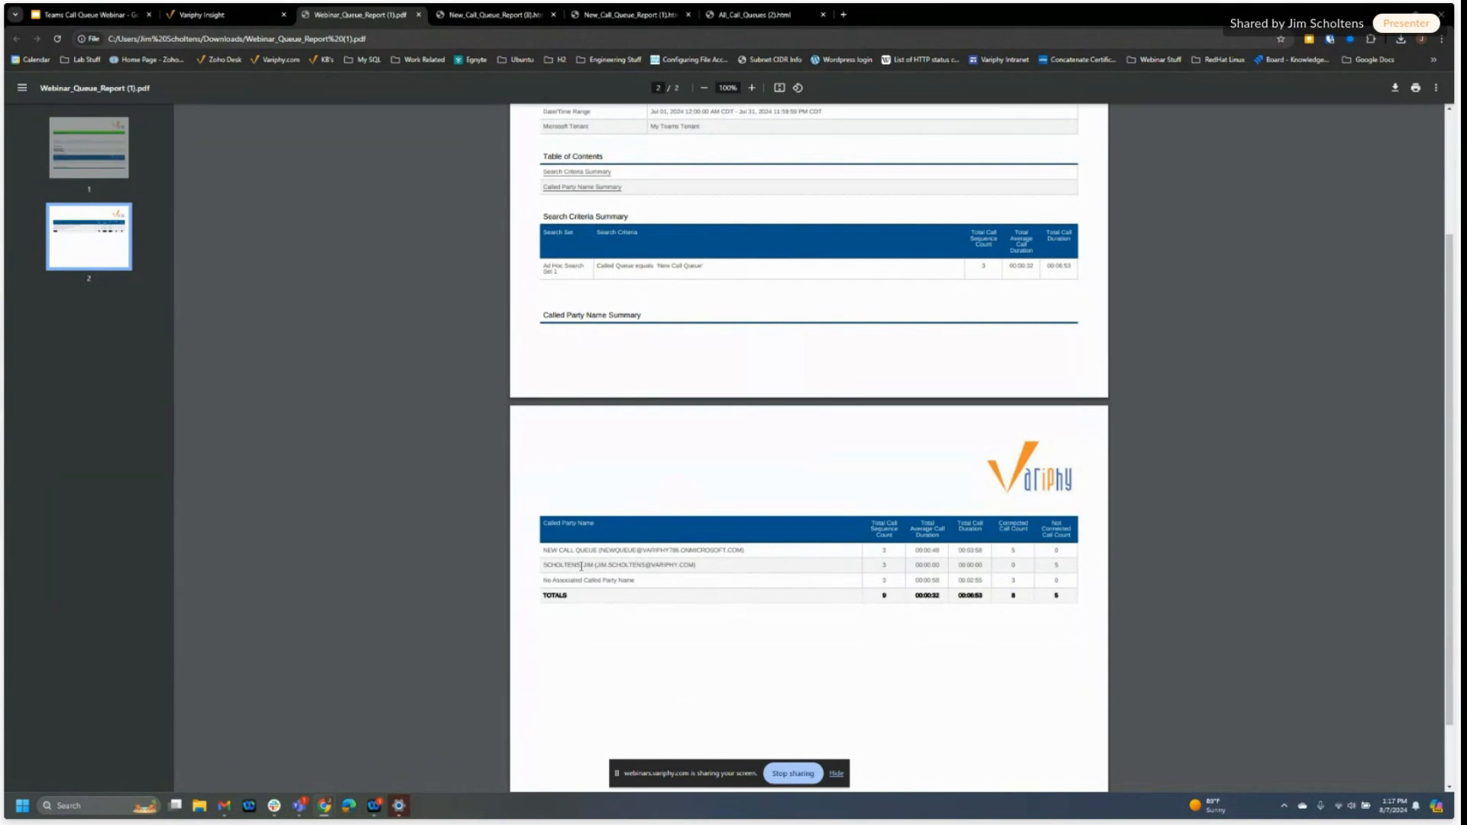
pyautogui.moveTo(577, 566)
pyautogui.mouseDown()
pyautogui.moveTo(634, 569)
pyautogui.moveTo(560, 581)
pyautogui.mouseUp()
pyautogui.click(551, 580)
pyautogui.click(418, 15)
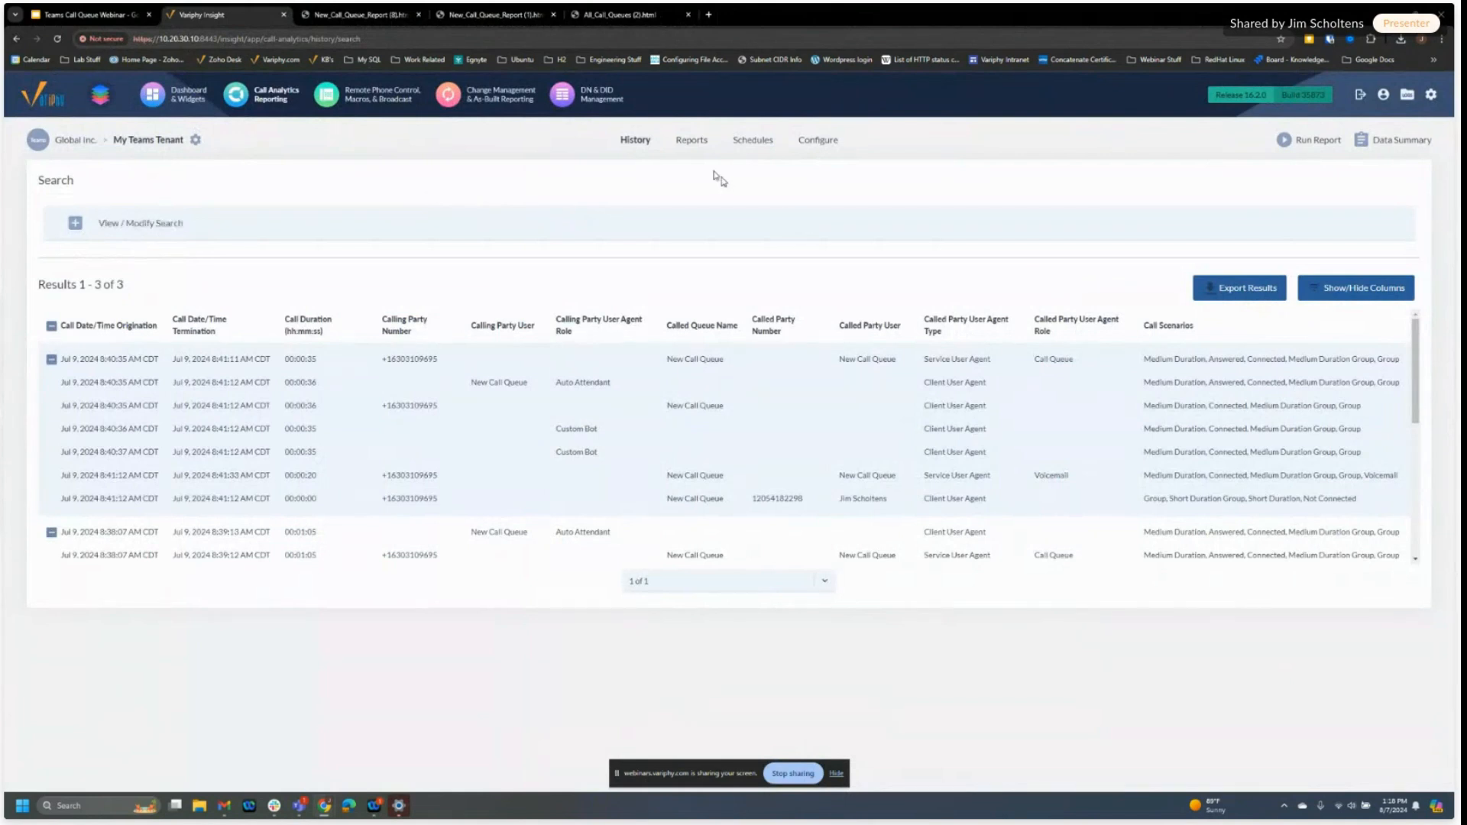
# Step: Check the search sets and grouping statistics of the saved New Call Queue Report, and view its exported HTML version
pyautogui.click(695, 142)
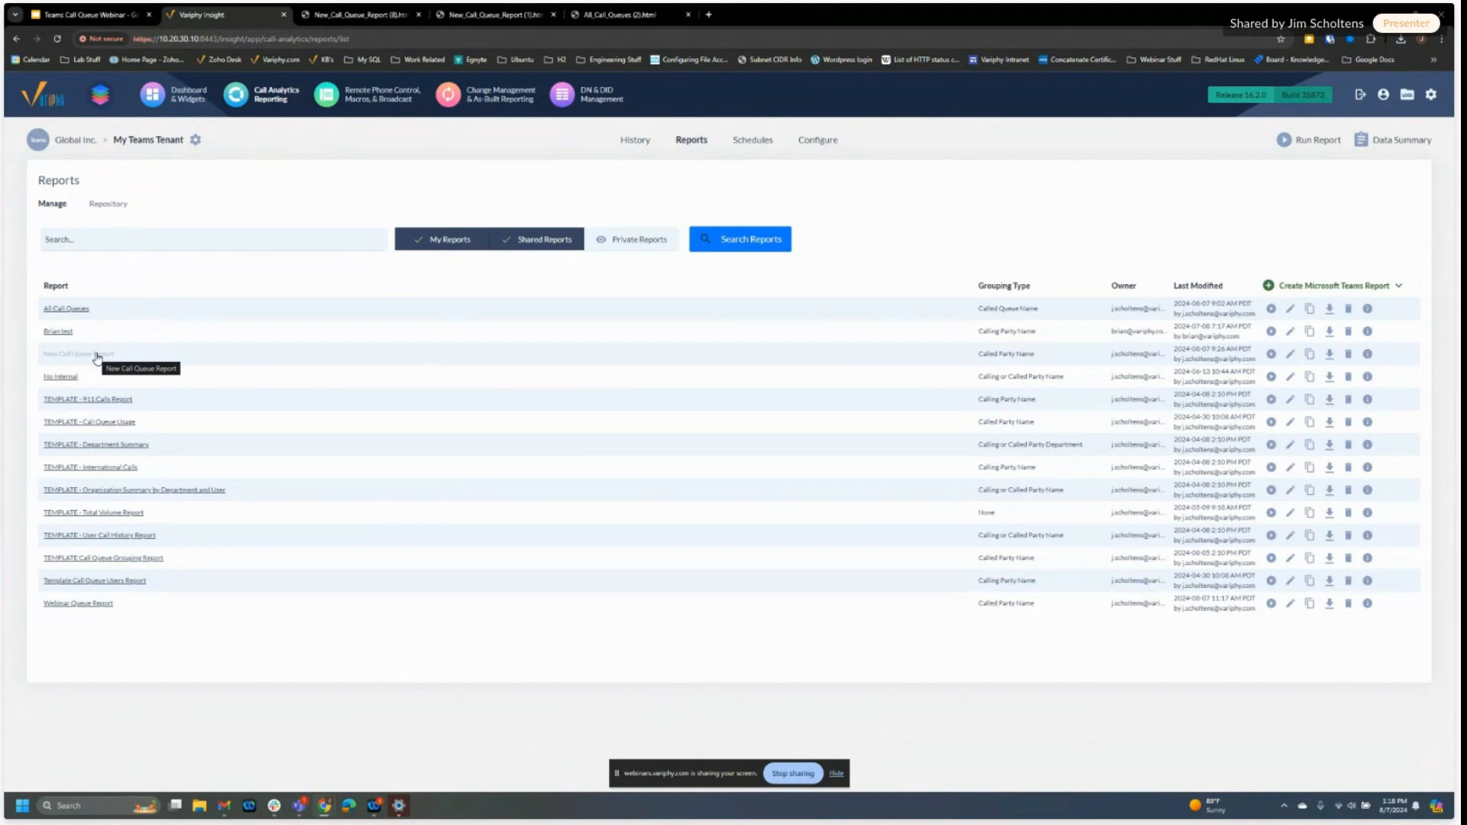
pyautogui.click(96, 356)
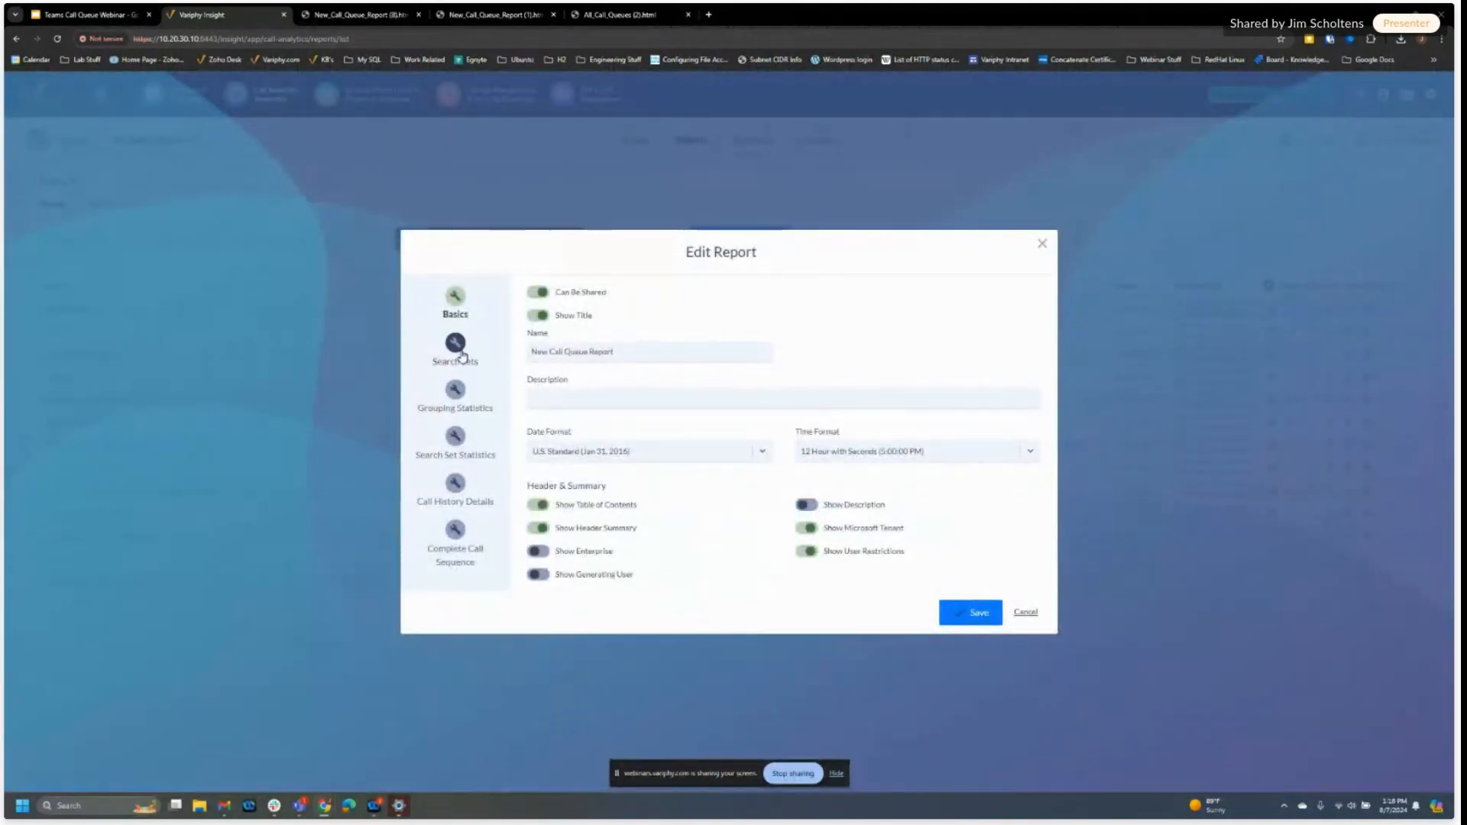
pyautogui.click(456, 347)
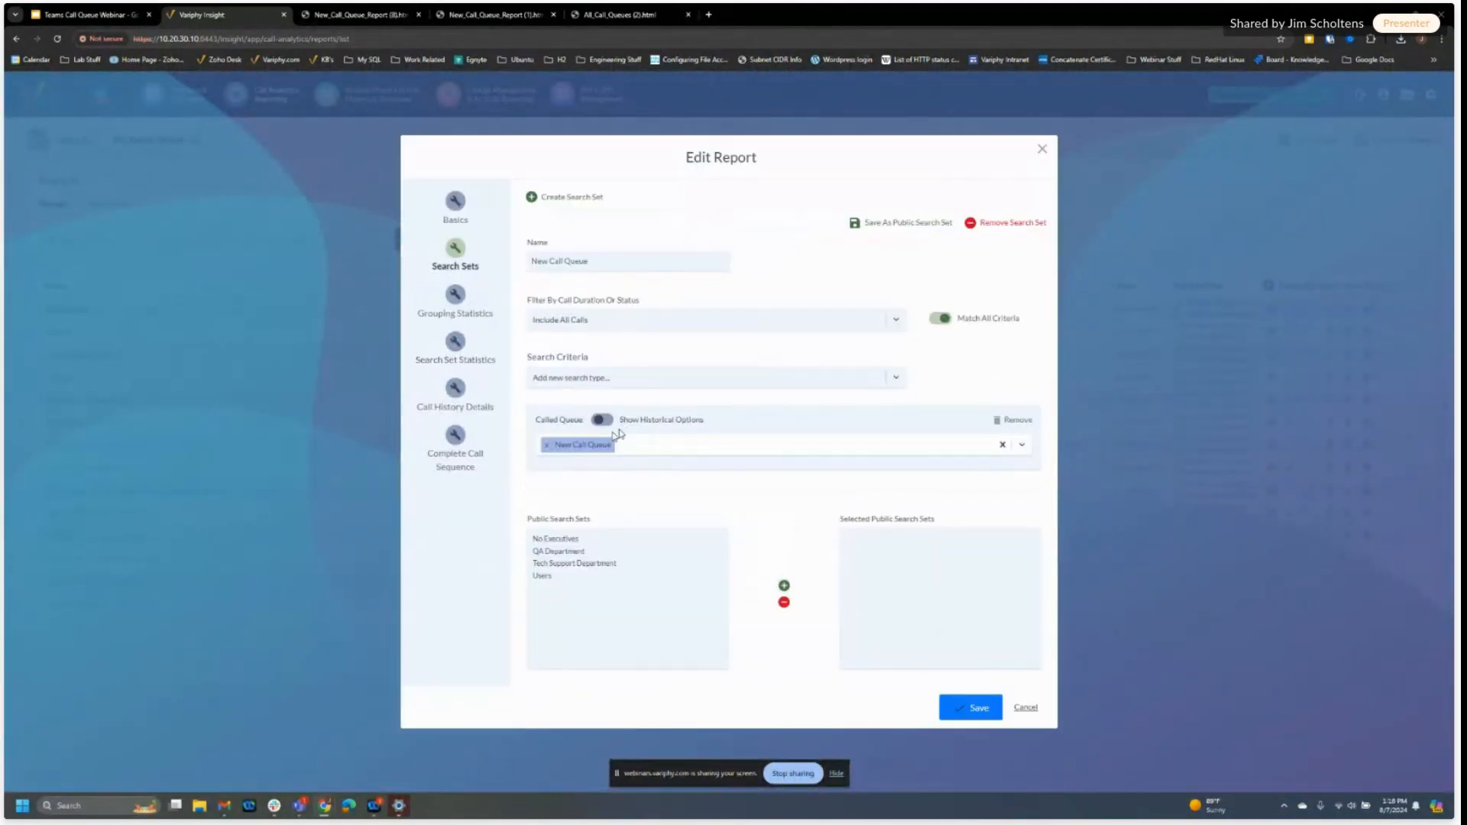
pyautogui.click(462, 315)
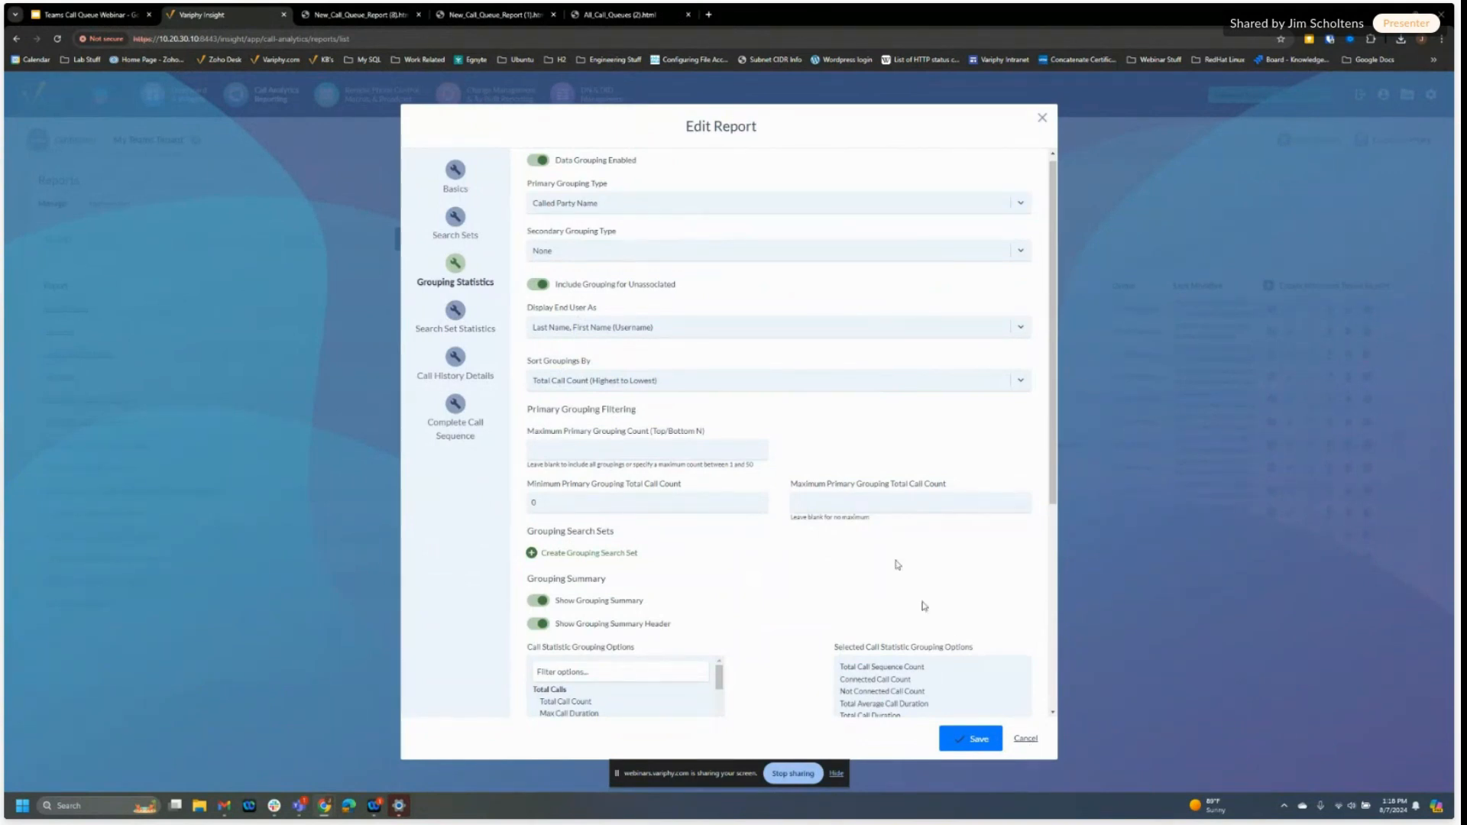
pyautogui.click(1027, 740)
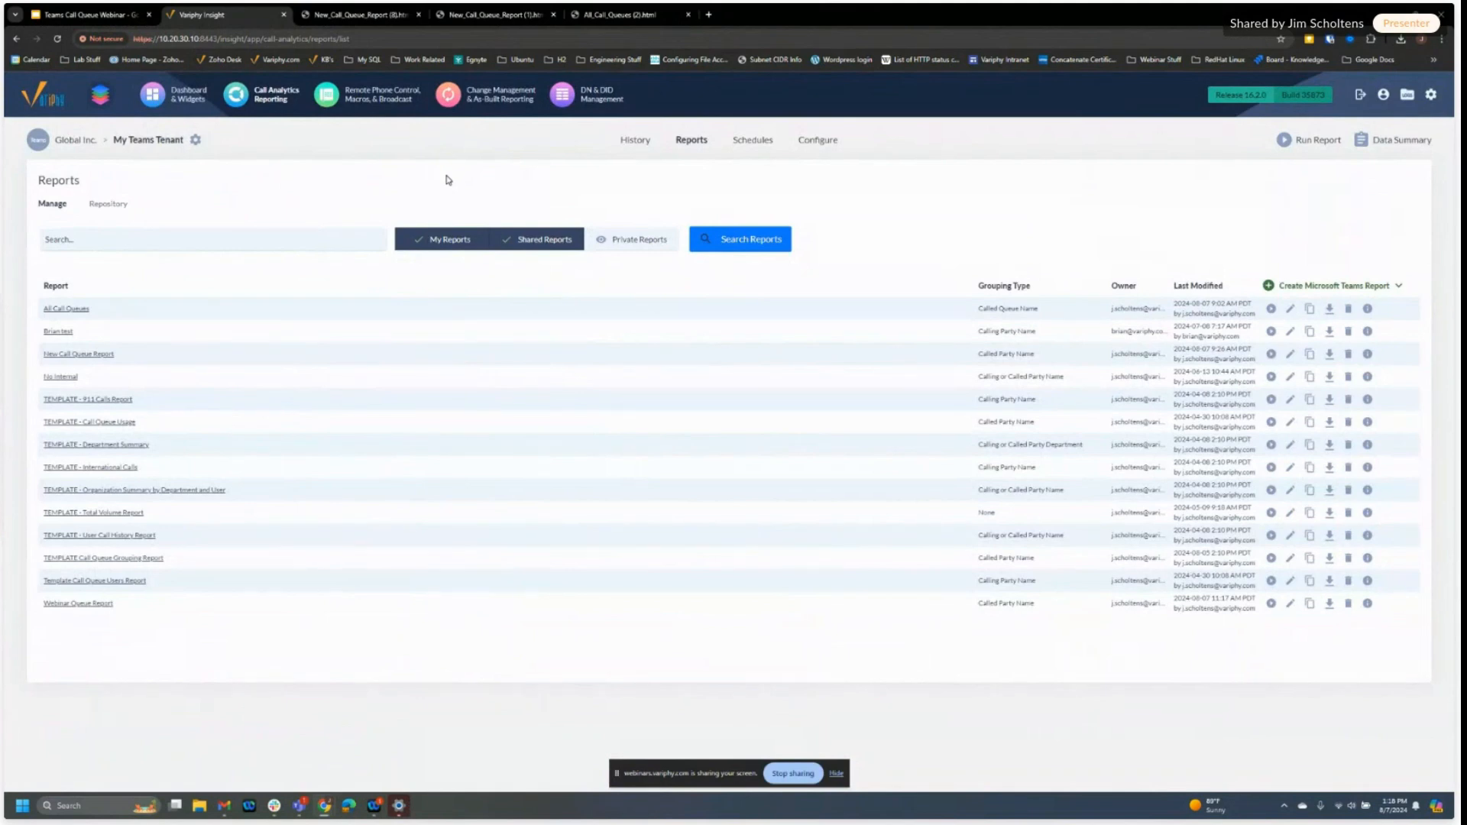
pyautogui.click(358, 15)
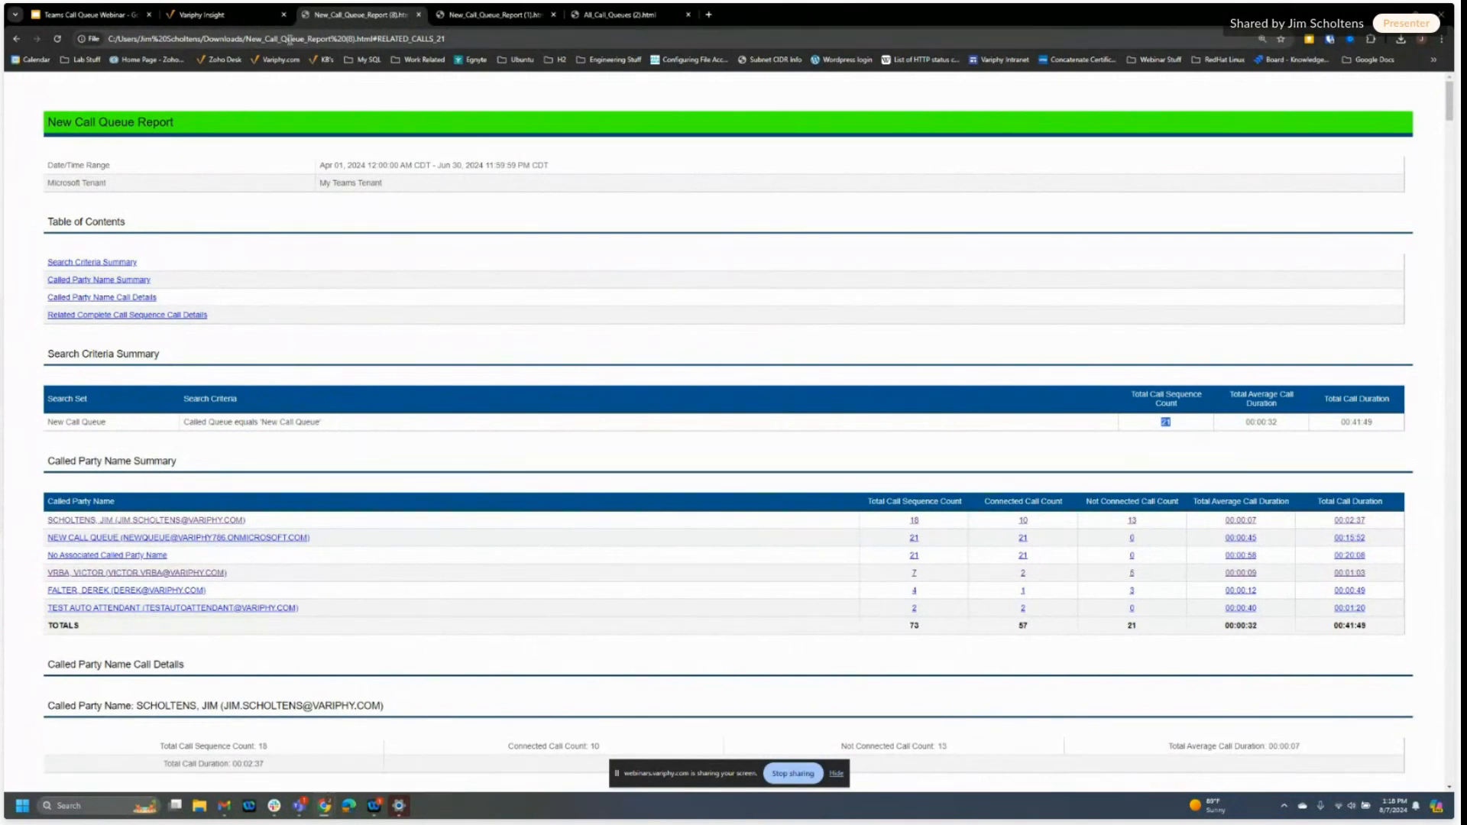
# Step: Reopen New Call Queue Report in Variphy Insight for editing and create a grouping search set named Test in its grouping statistics
pyautogui.click(245, 16)
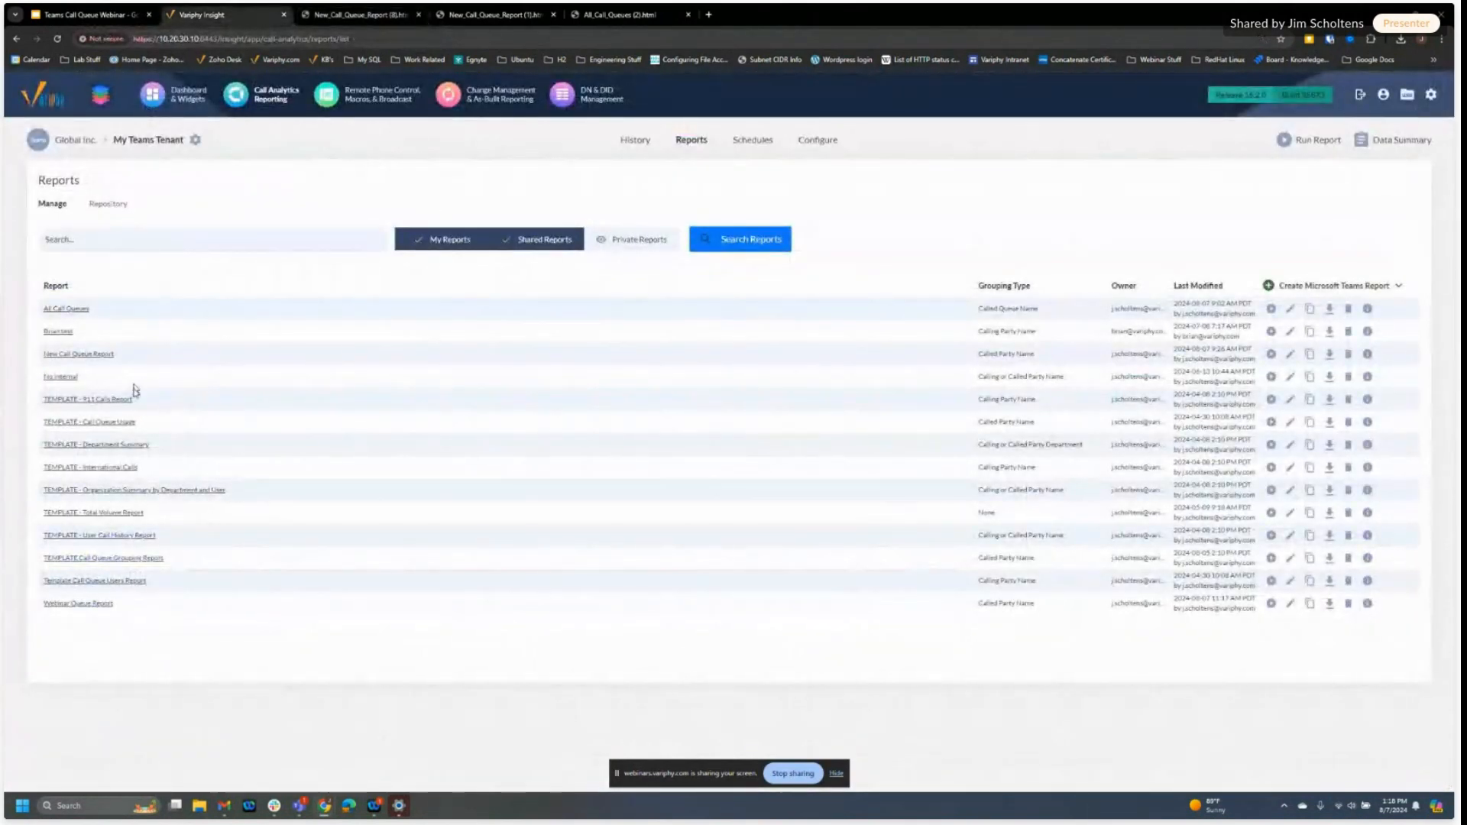
pyautogui.click(99, 355)
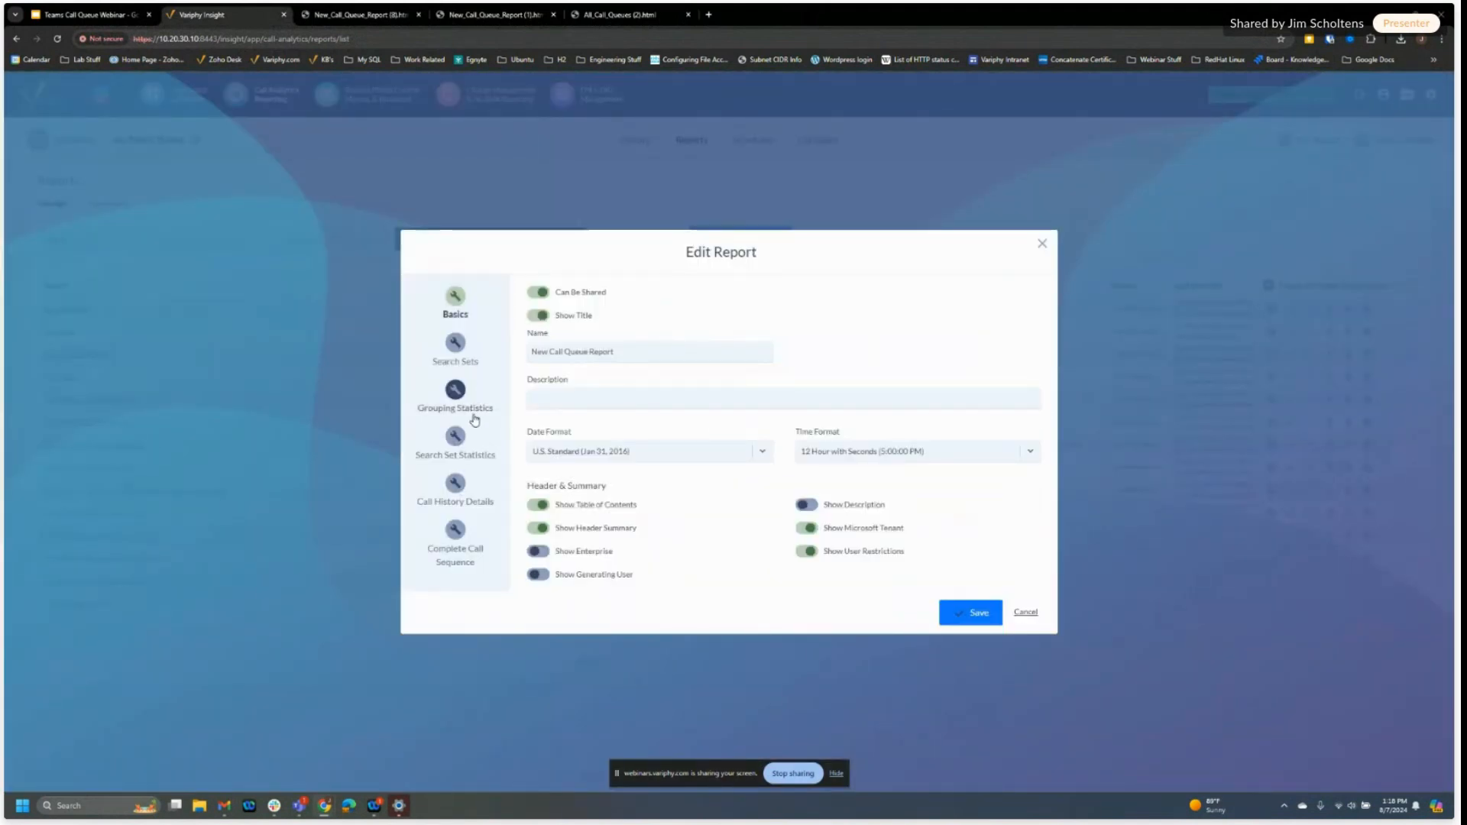
pyautogui.click(453, 403)
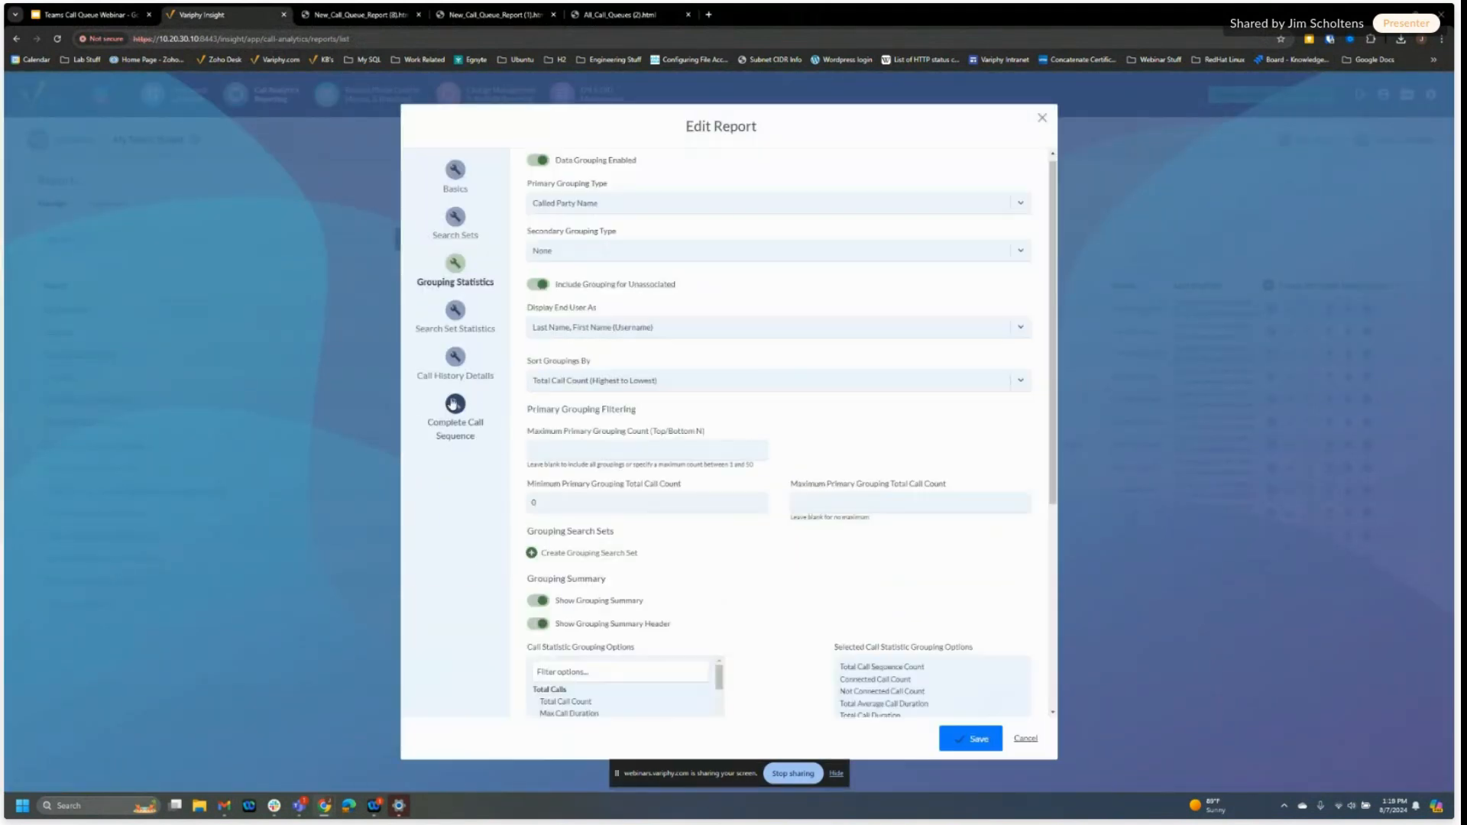
pyautogui.click(588, 560)
pyautogui.write('Test')
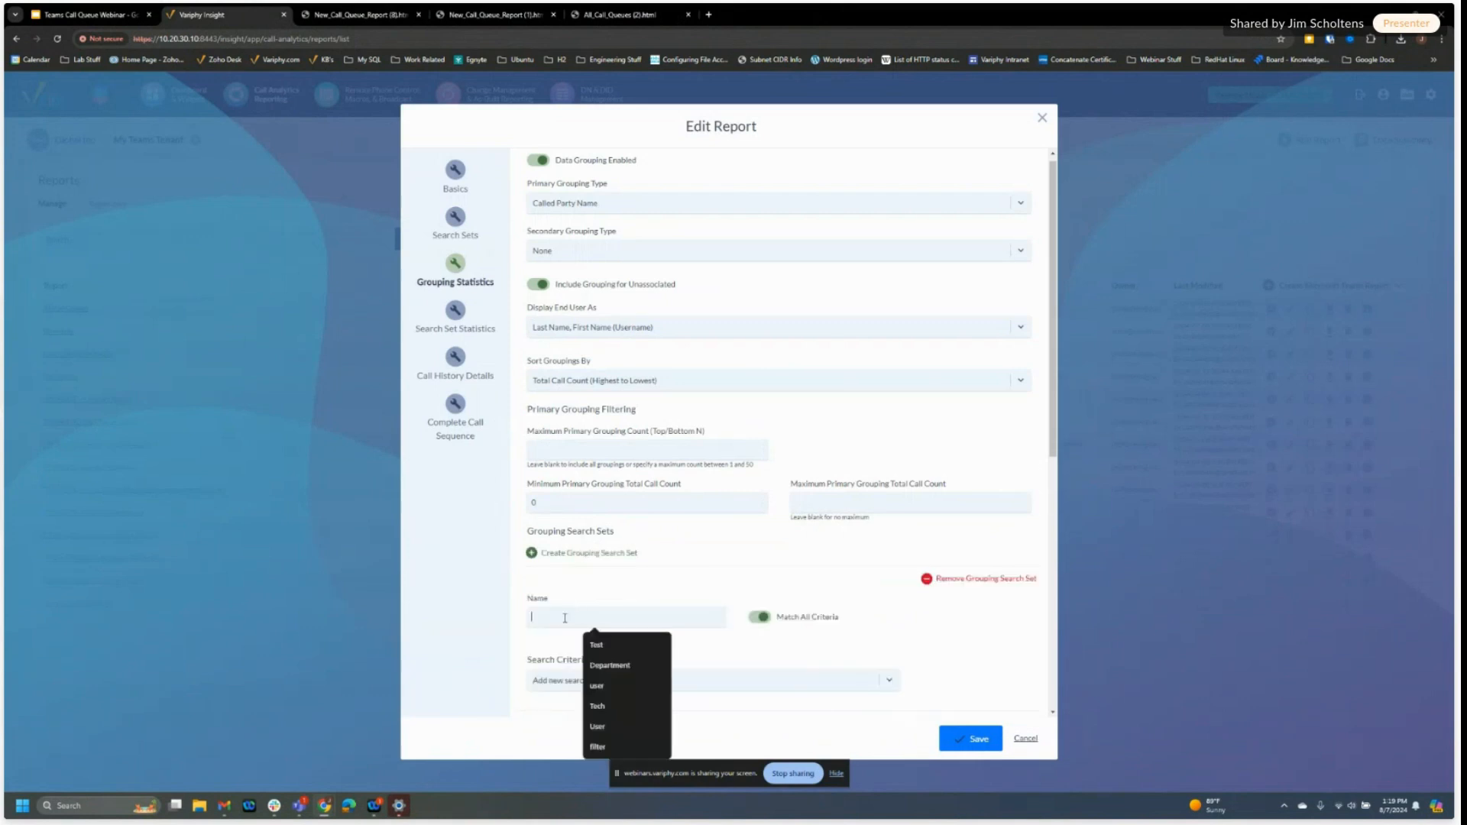
pyautogui.scroll(-1, 634, 596)
pyautogui.scroll(-3, 631, 589)
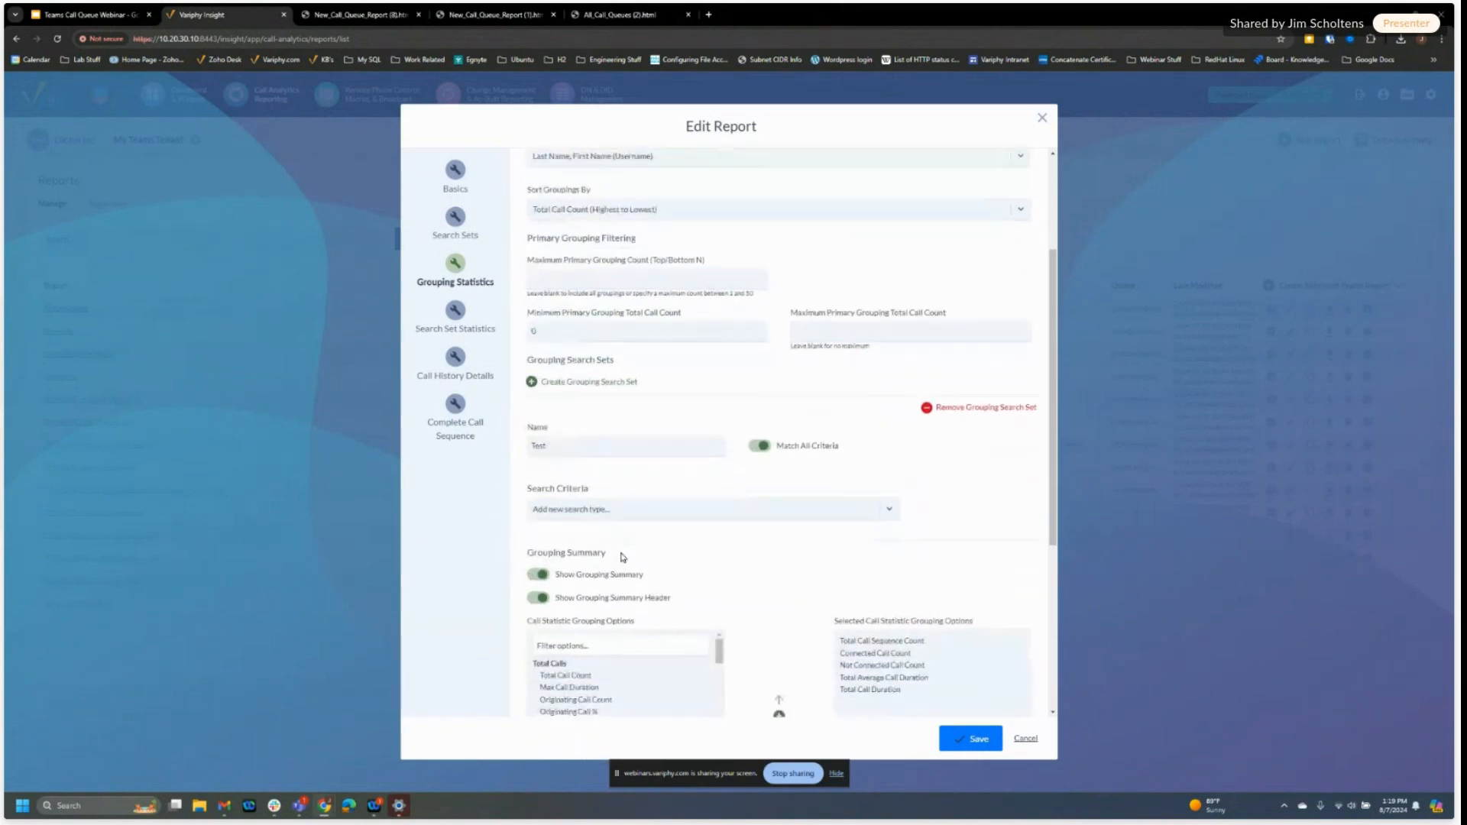
# Step: Add a Called Party User criterion to the Test grouping search set and select the three queue agents as its values
pyautogui.click(611, 457)
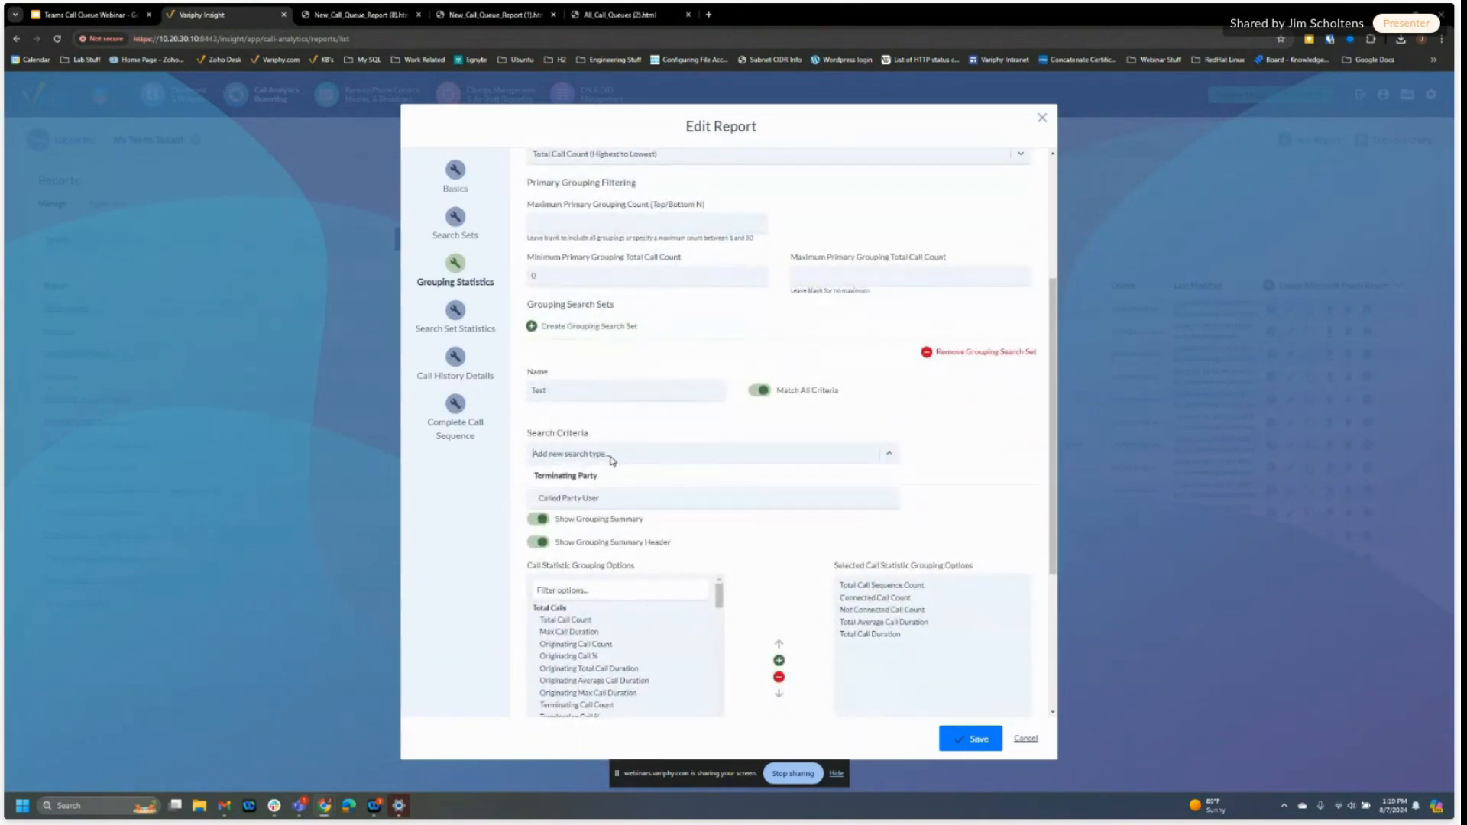
pyautogui.click(589, 502)
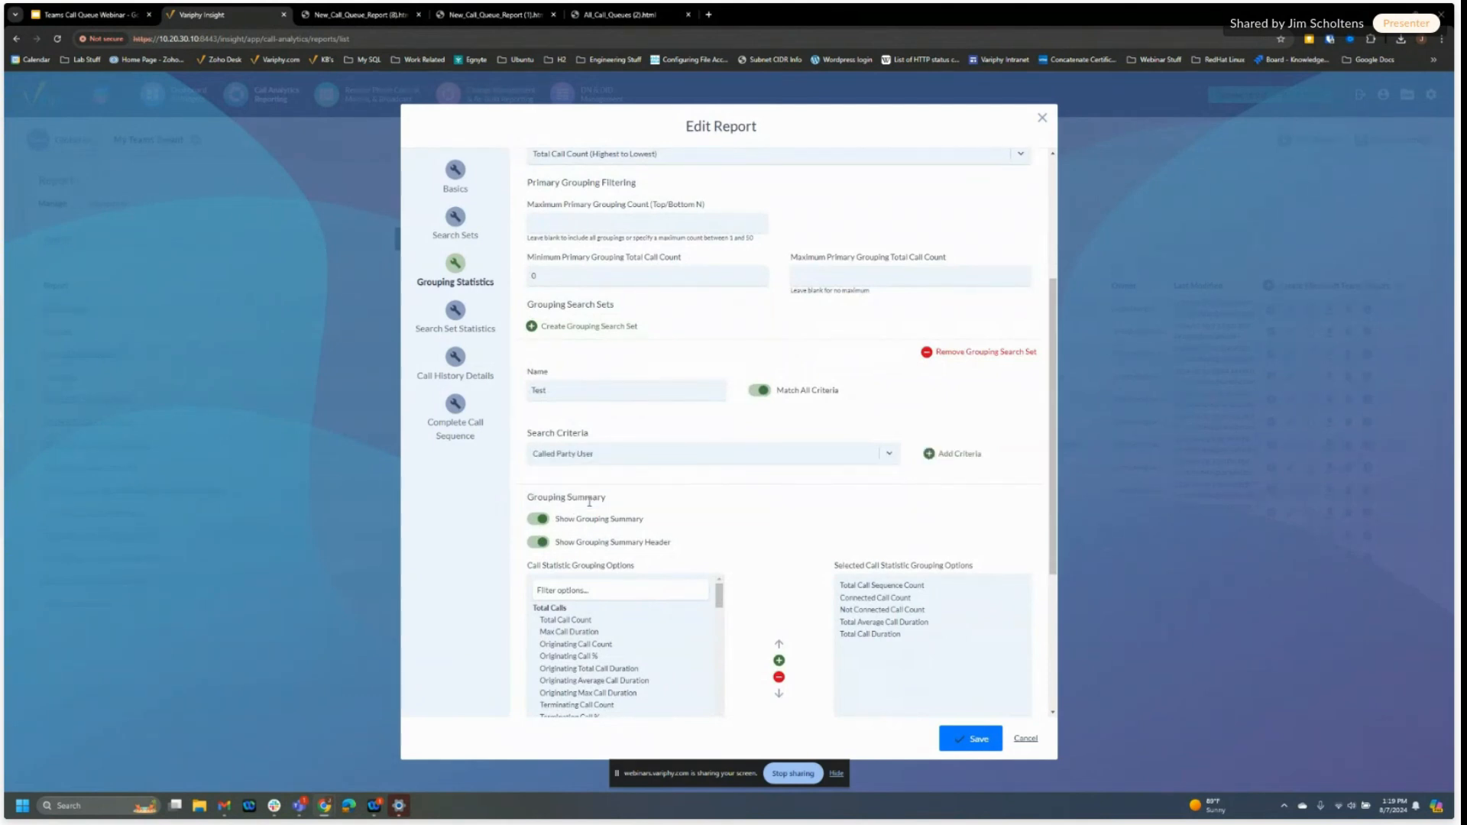
pyautogui.click(931, 454)
pyautogui.click(593, 521)
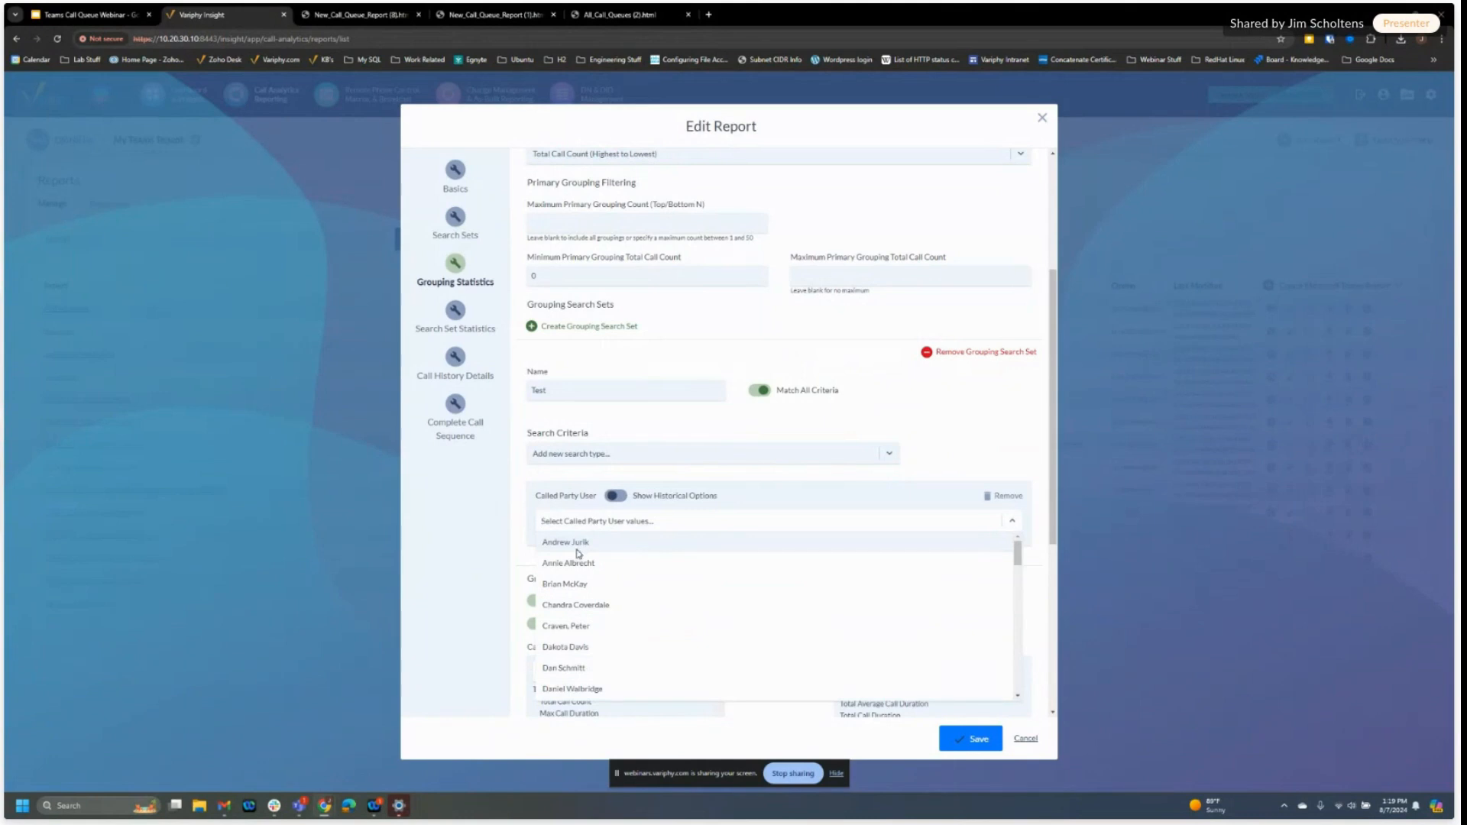
pyautogui.write('der')
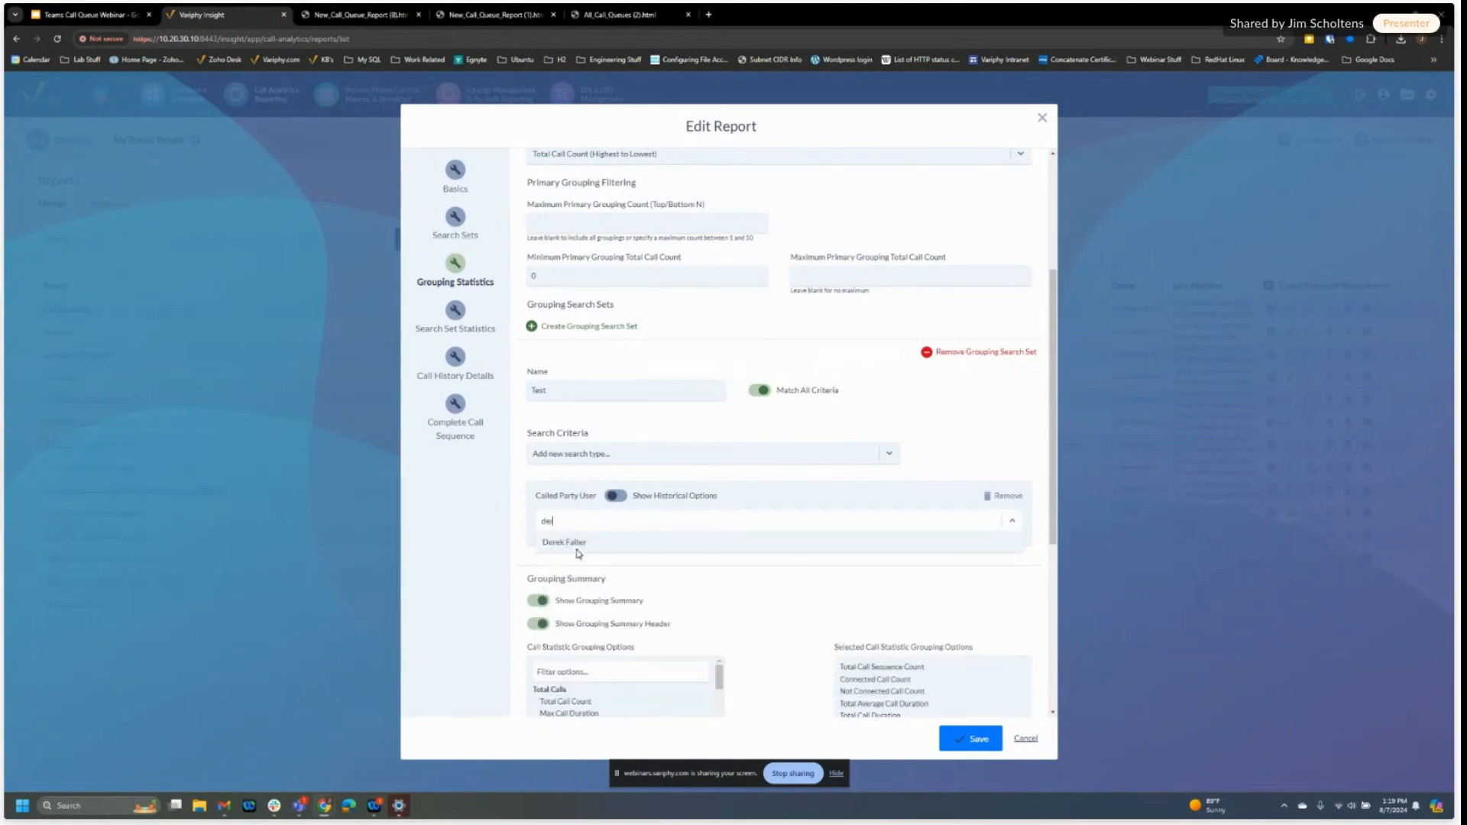
pyautogui.click(574, 543)
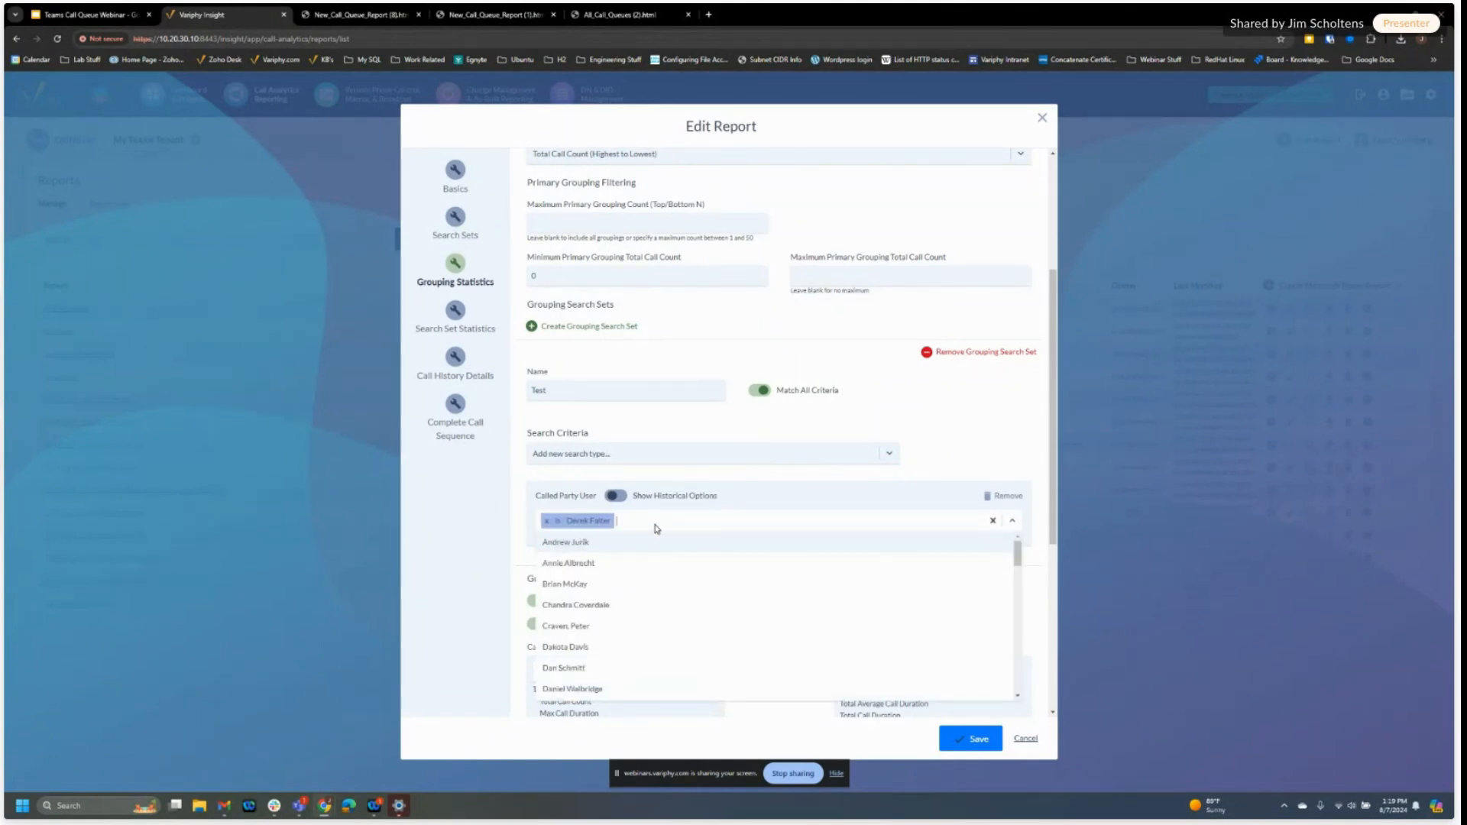
pyautogui.write('vic')
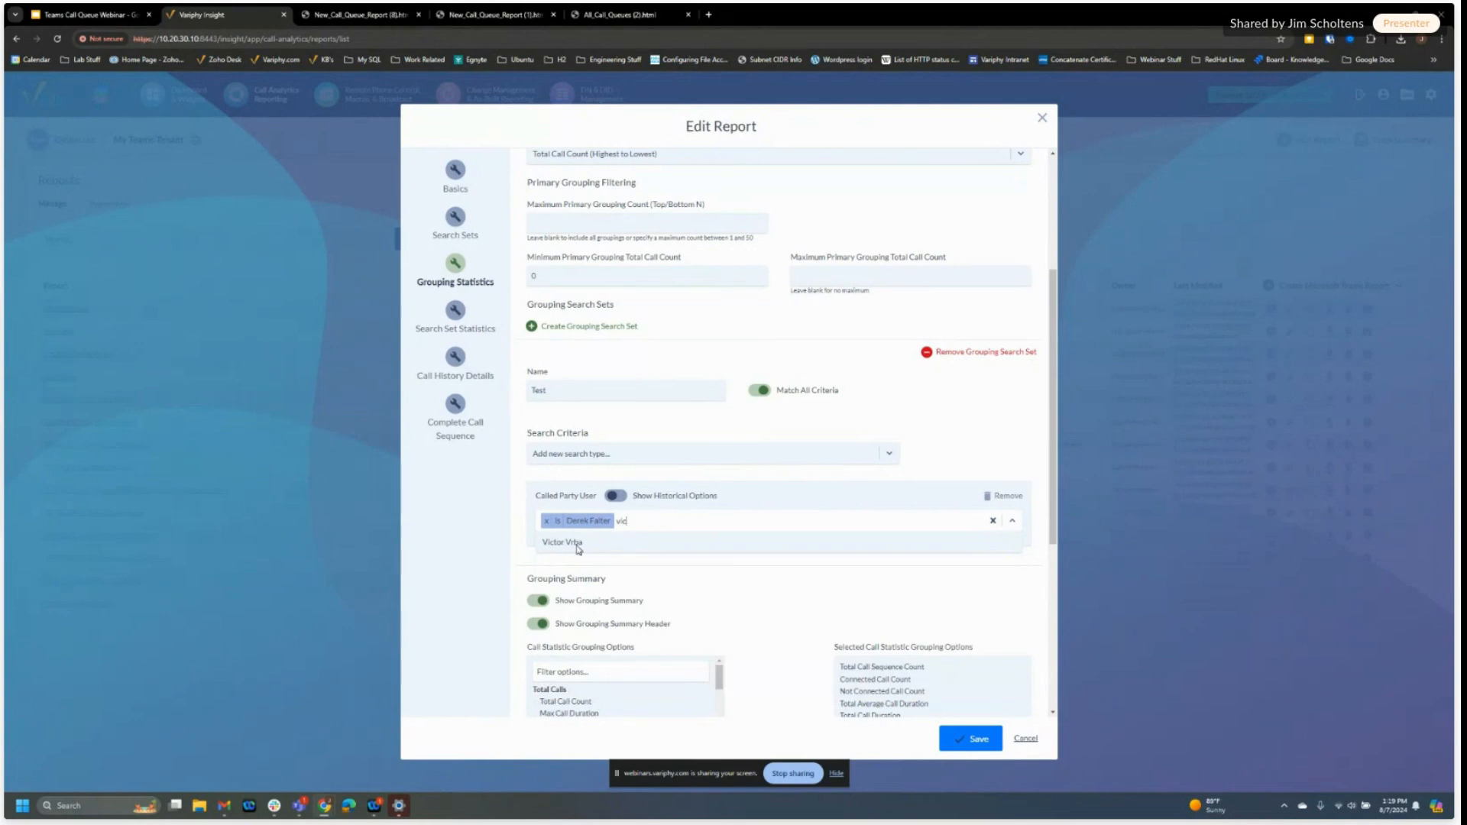
pyautogui.click(574, 543)
pyautogui.write('jim')
pyautogui.click(574, 542)
pyautogui.click(781, 524)
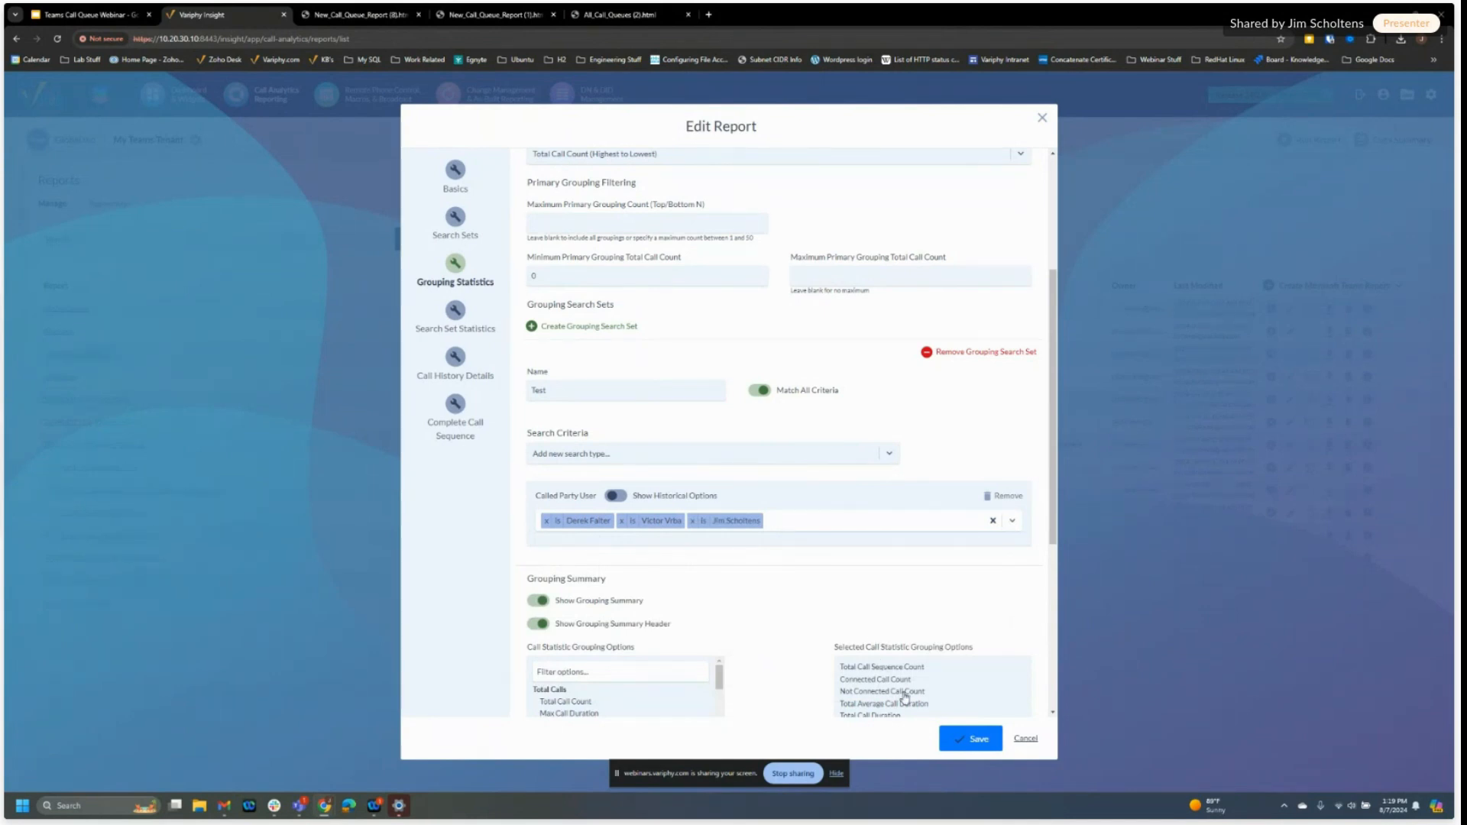
pyautogui.click(966, 746)
# Step: View the exported New_Call_Queue_Report (1) limited to the agents, and jump to the first called party's call details
pyautogui.click(467, 15)
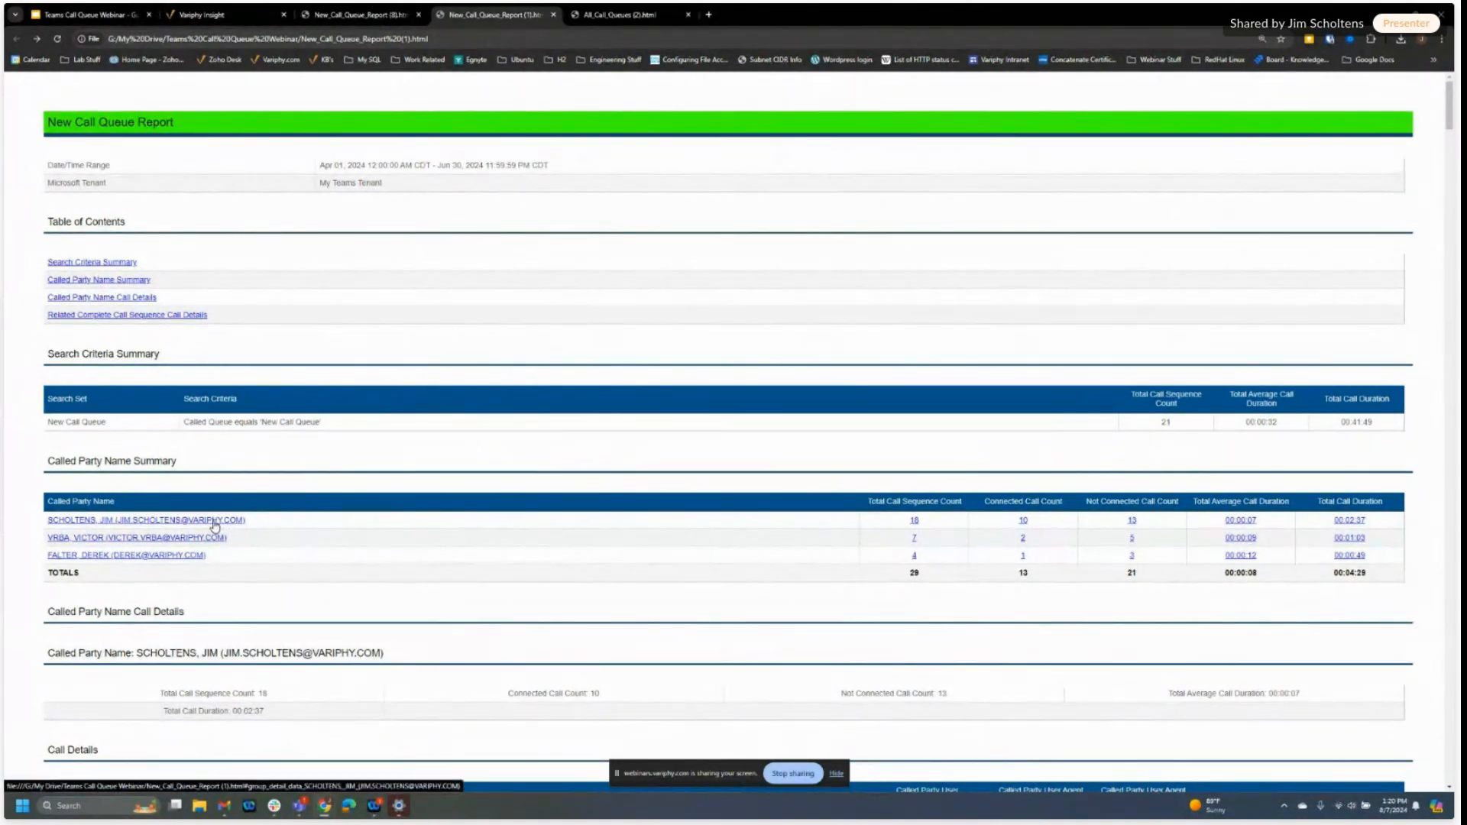
pyautogui.scroll(-2, 710, 590)
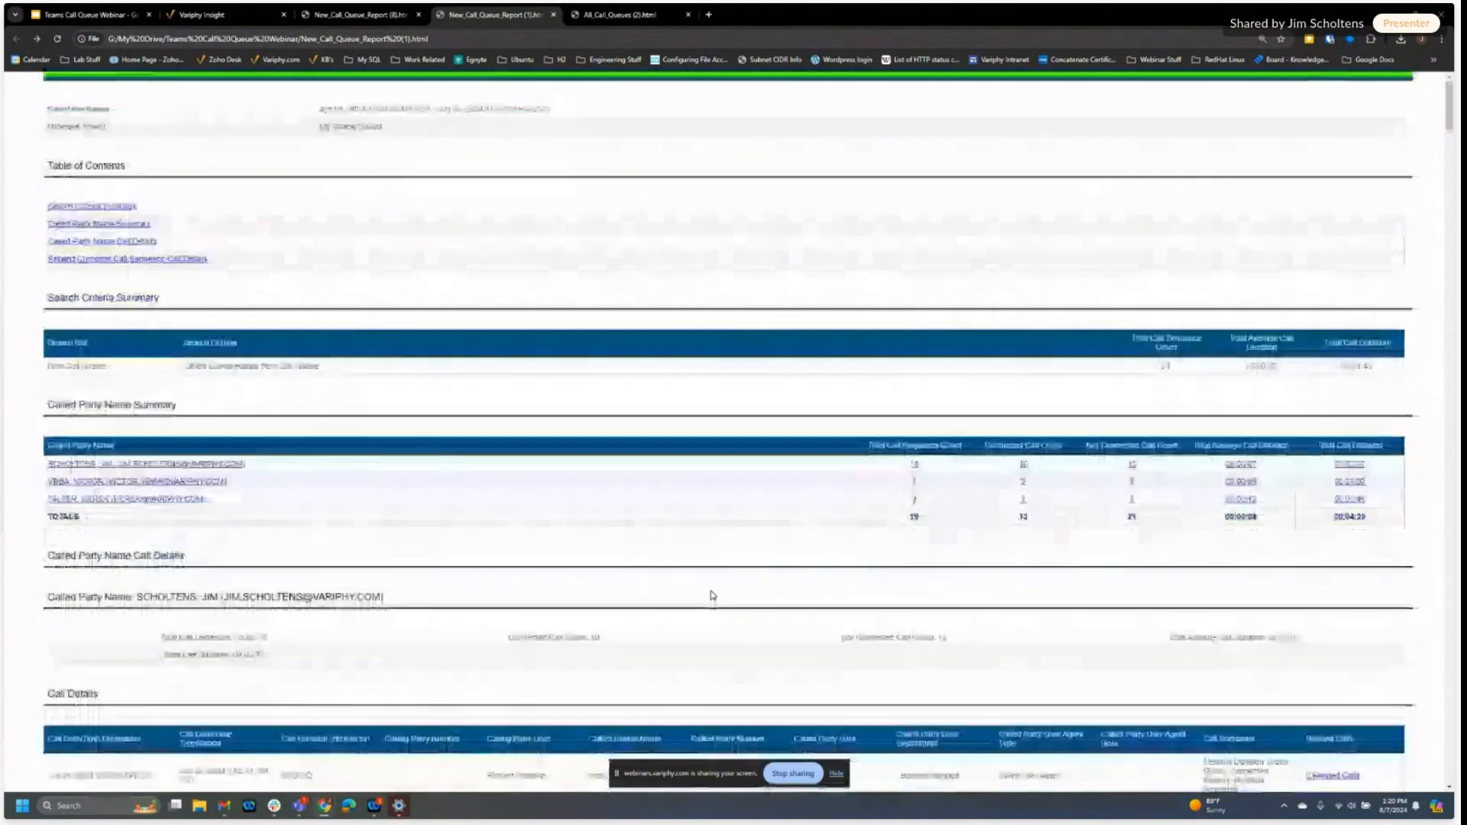
pyautogui.scroll(-1, 459, 458)
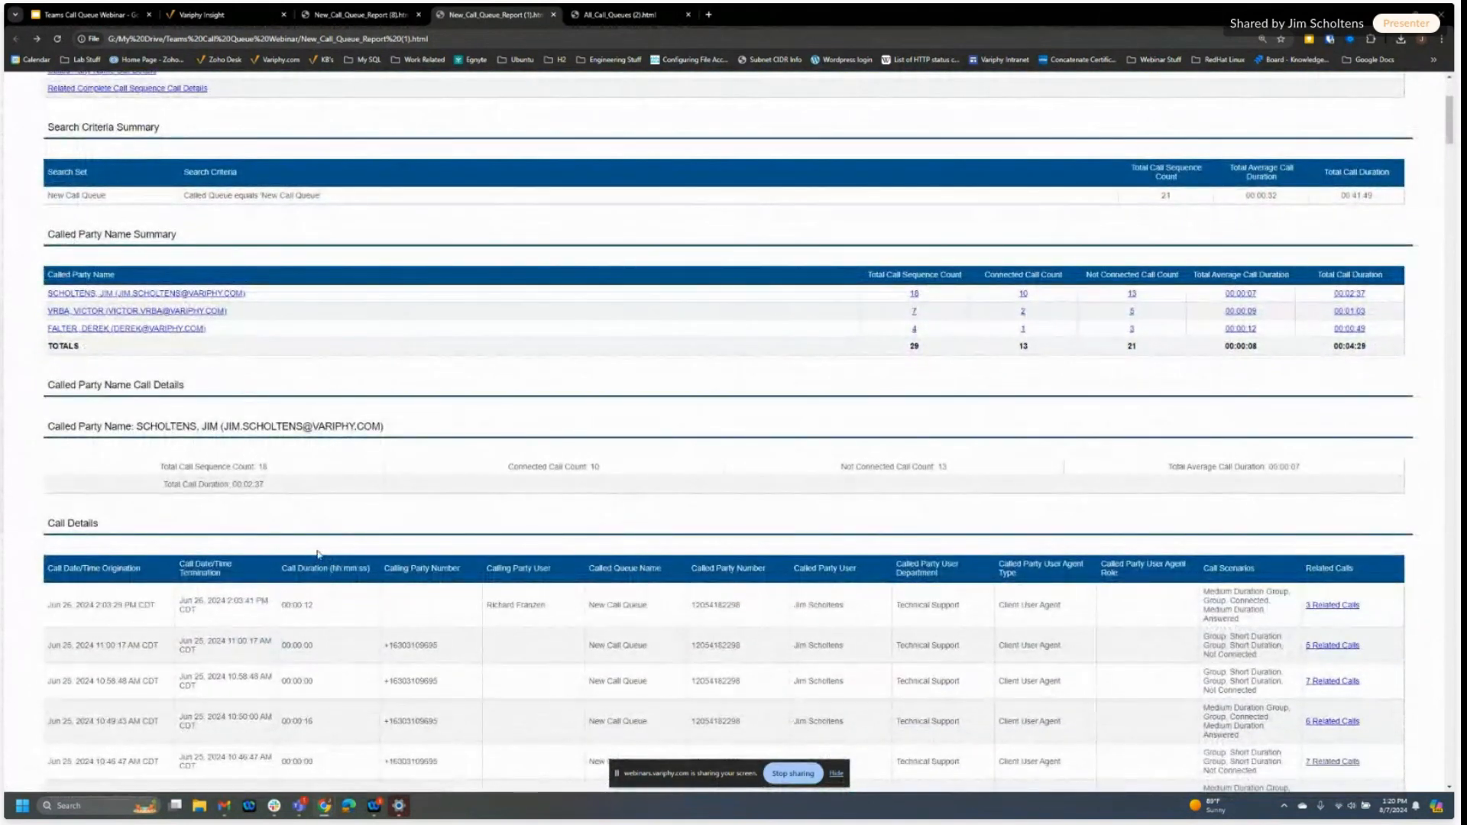
pyautogui.click(205, 294)
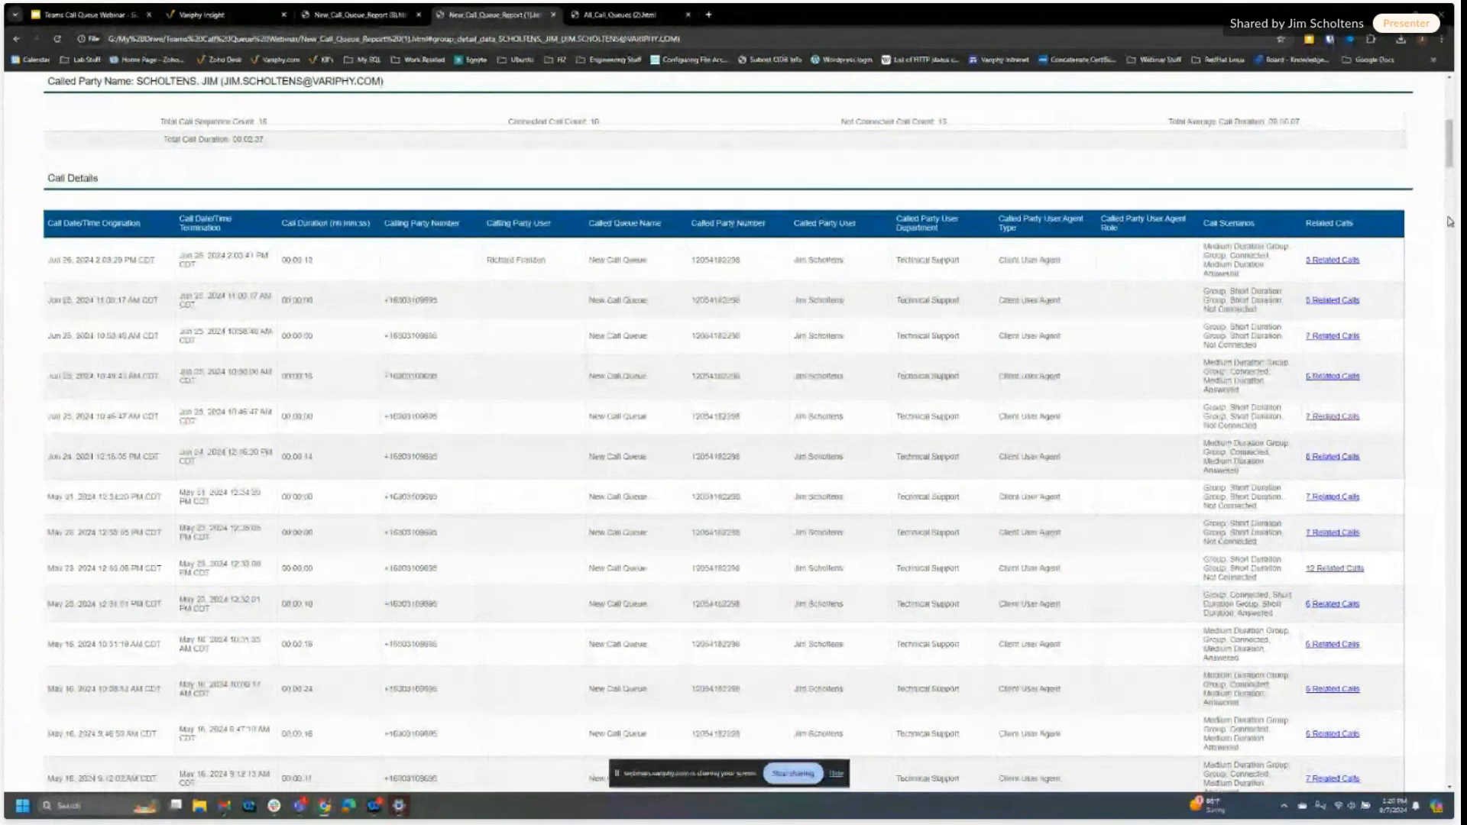
# Step: Examine the highlighted records in the Related Complete Call Sequence Call Details, from call sequence 1 through 7
pyautogui.moveTo(1449, 145); pyautogui.dragTo(1446, 243)
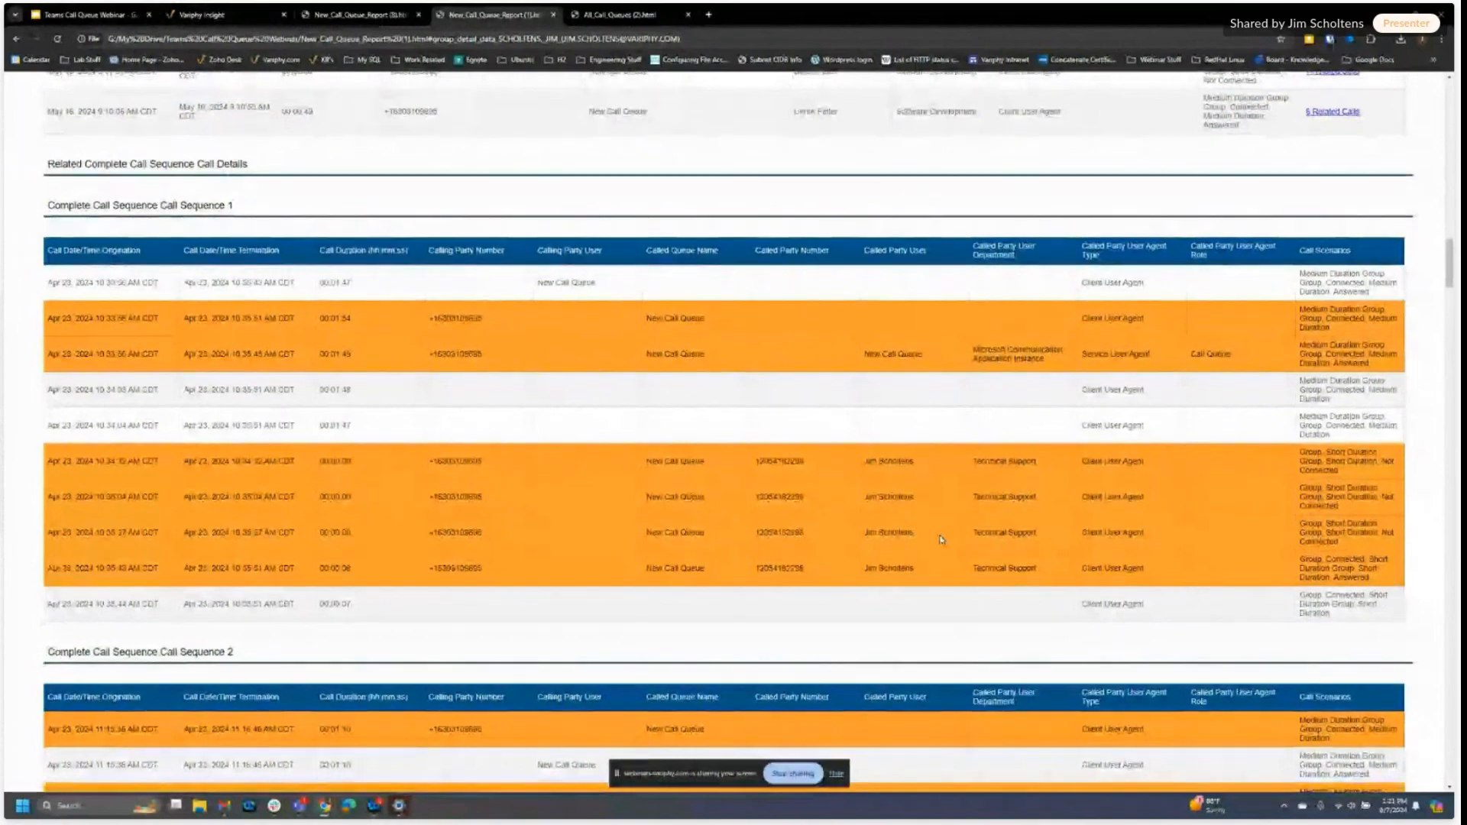
pyautogui.scroll(-2, 929, 535)
pyautogui.scroll(-5, 938, 535)
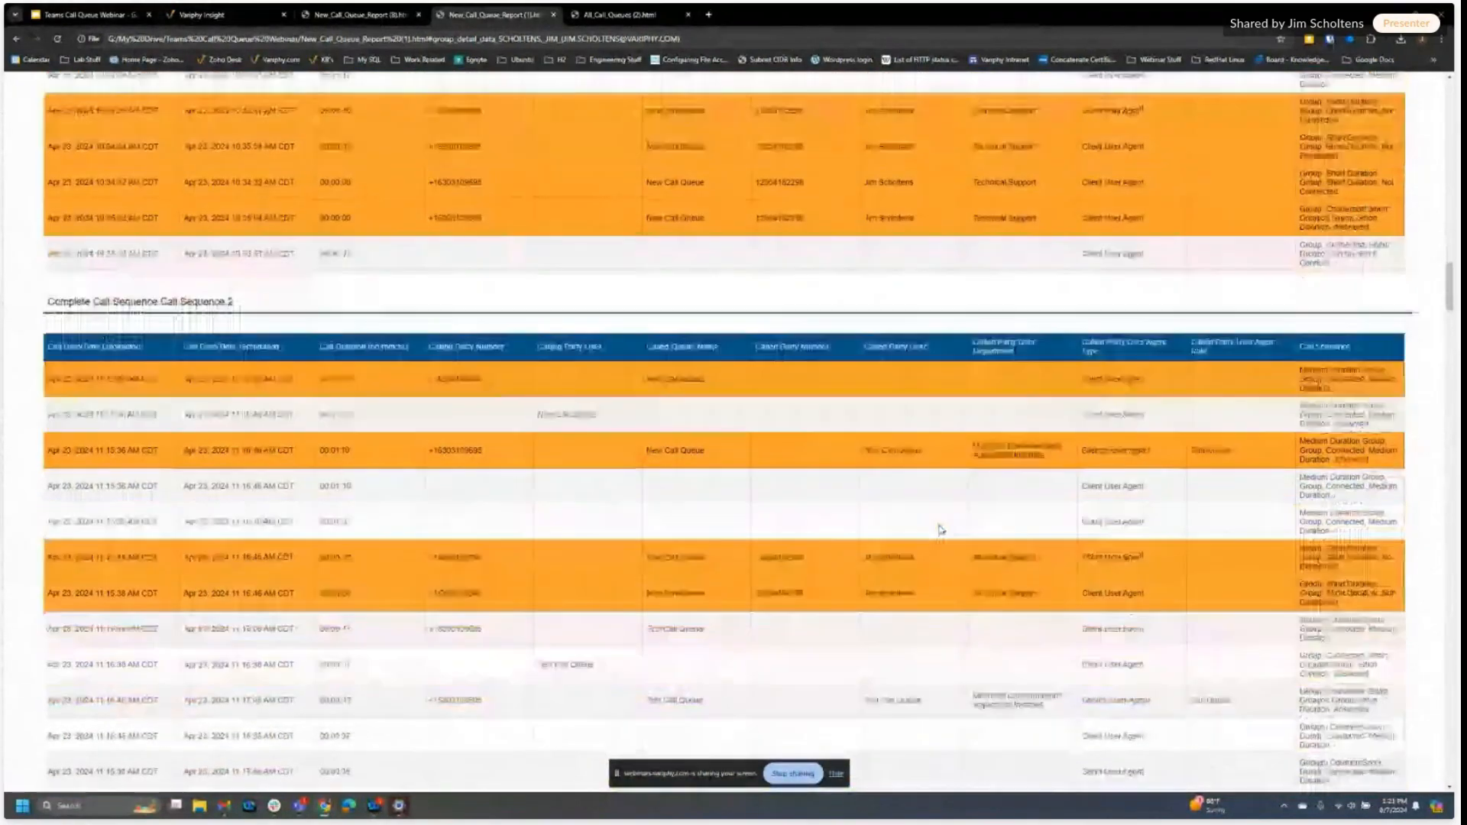
pyautogui.scroll(-7, 913, 519)
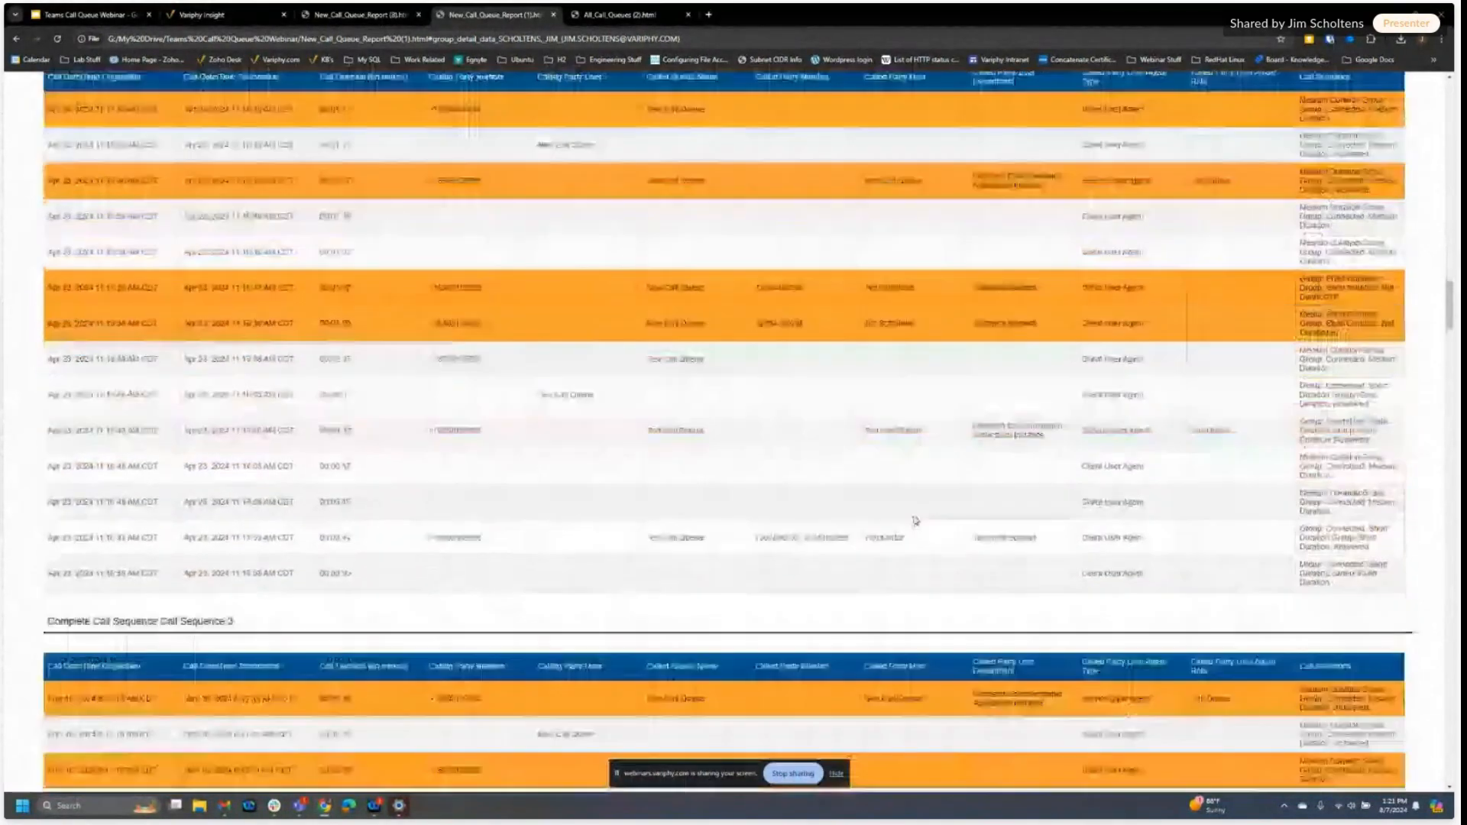
pyautogui.scroll(-5, 915, 519)
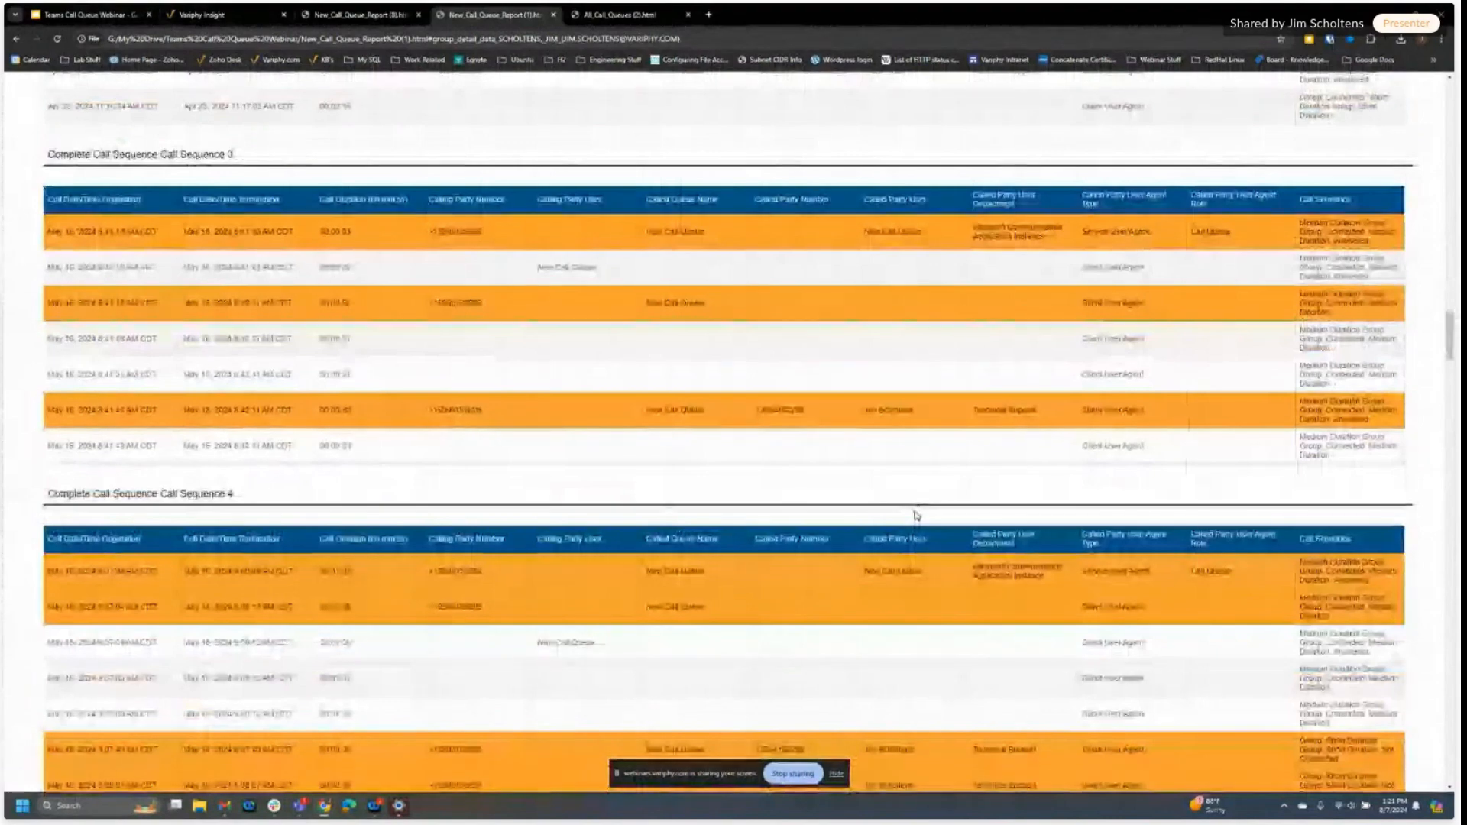
pyautogui.scroll(-4, 916, 515)
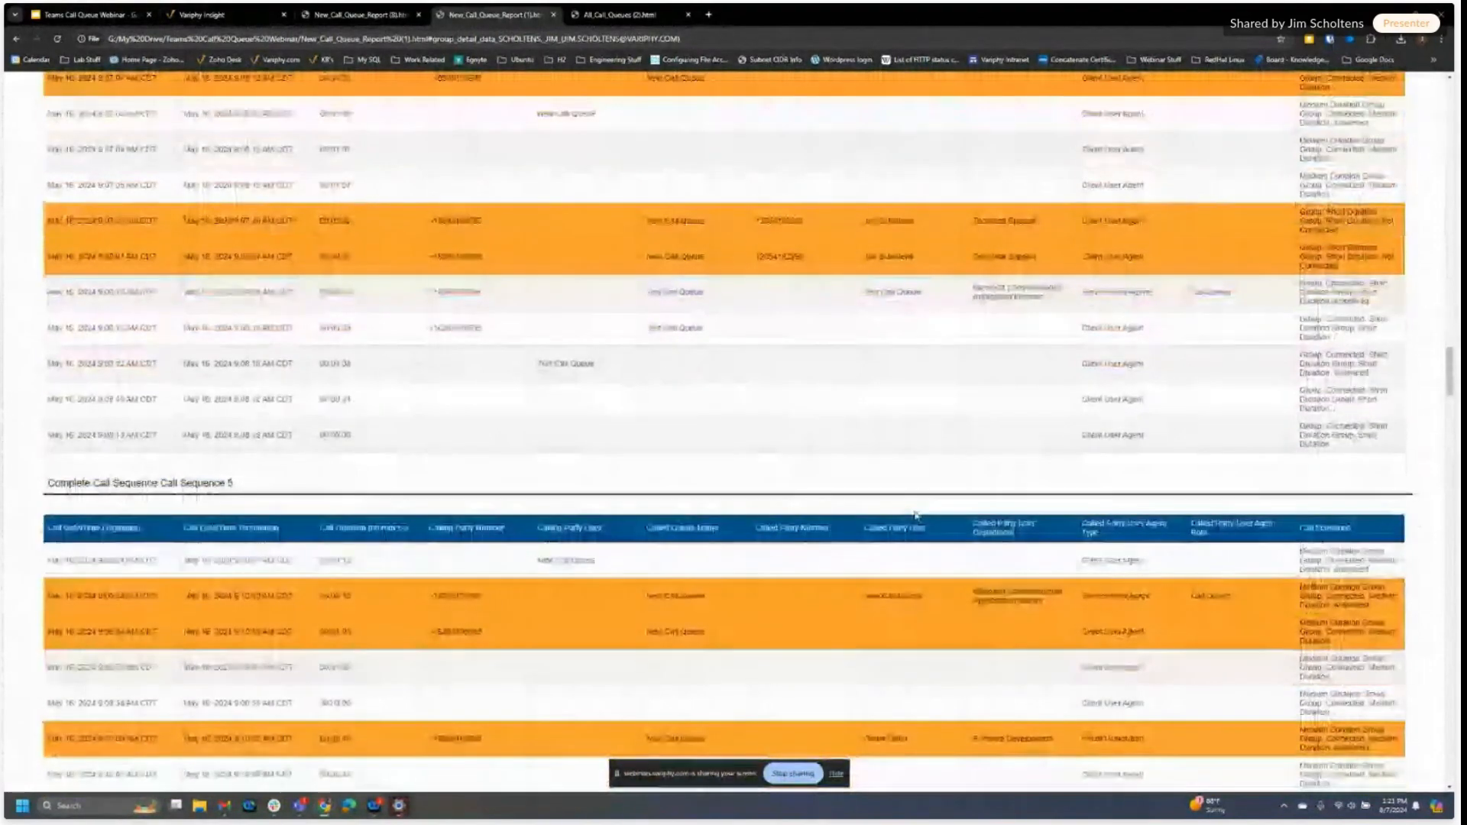
pyautogui.scroll(-8, 915, 515)
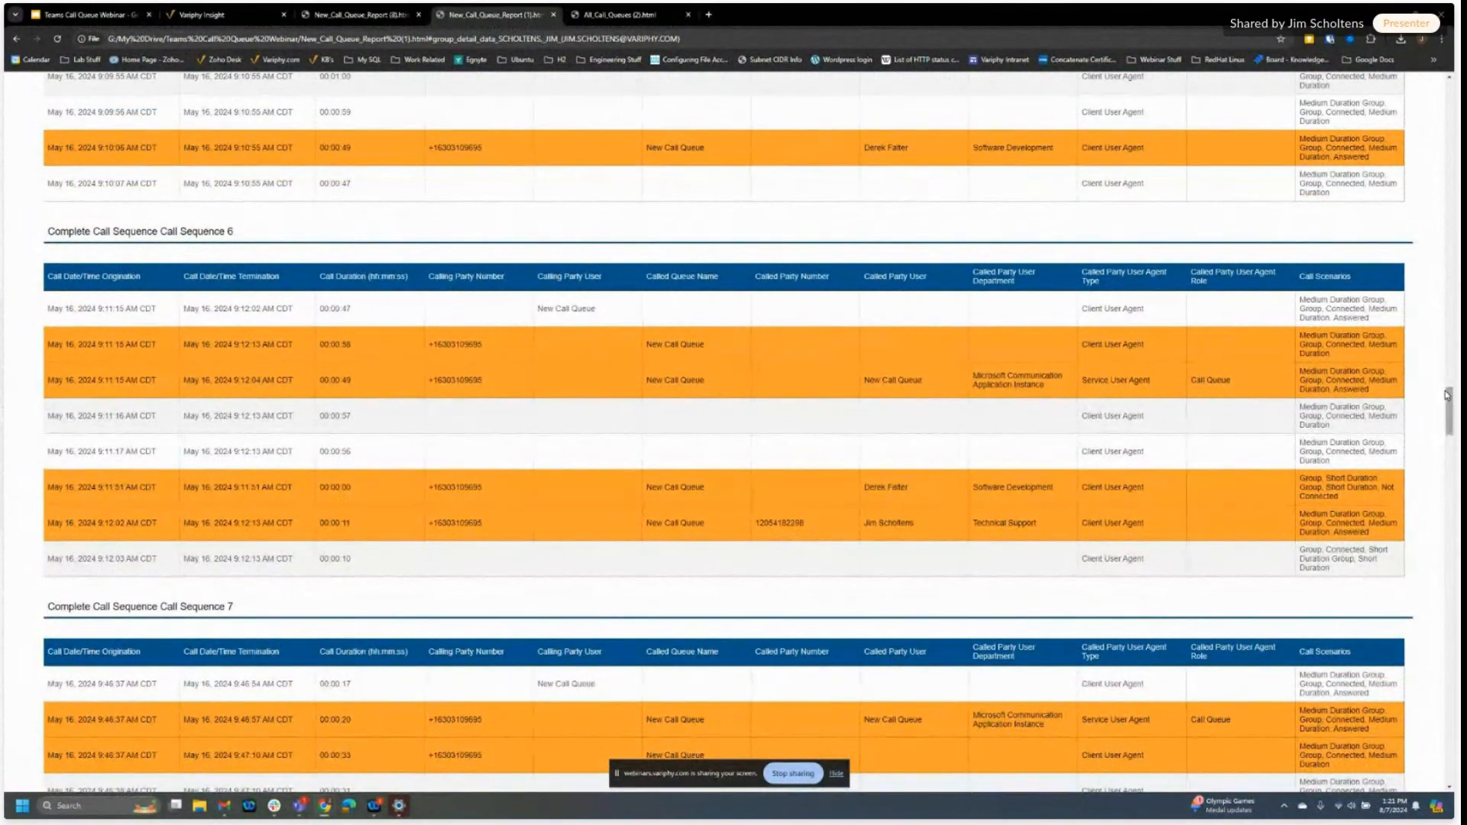
# Step: Review the report's Called Party Name Summary again and return to the report editor in Variphy Insight
pyautogui.moveTo(1446, 395); pyautogui.dragTo(1445, 86)
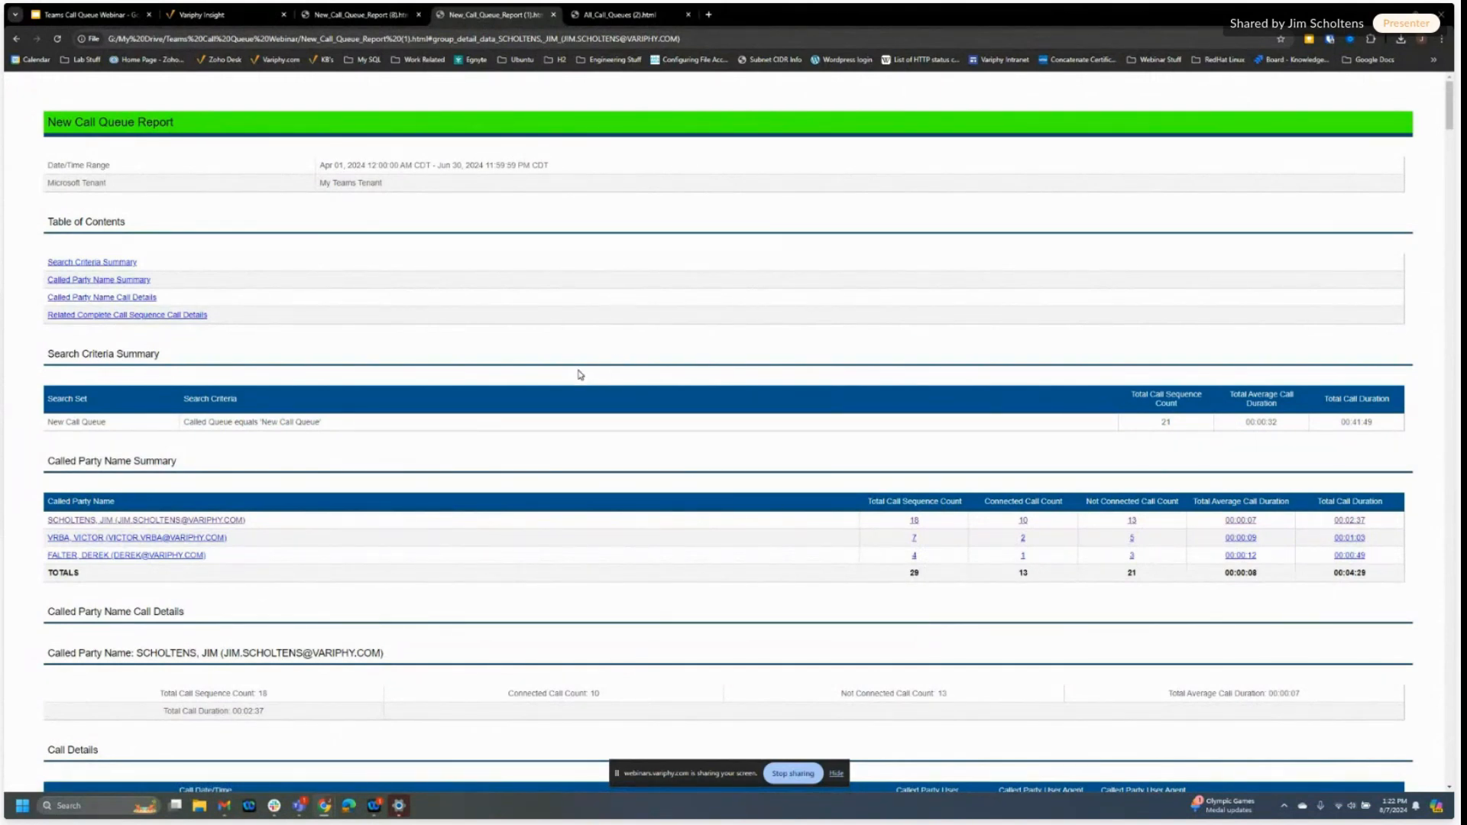
pyautogui.scroll(-2, 599, 411)
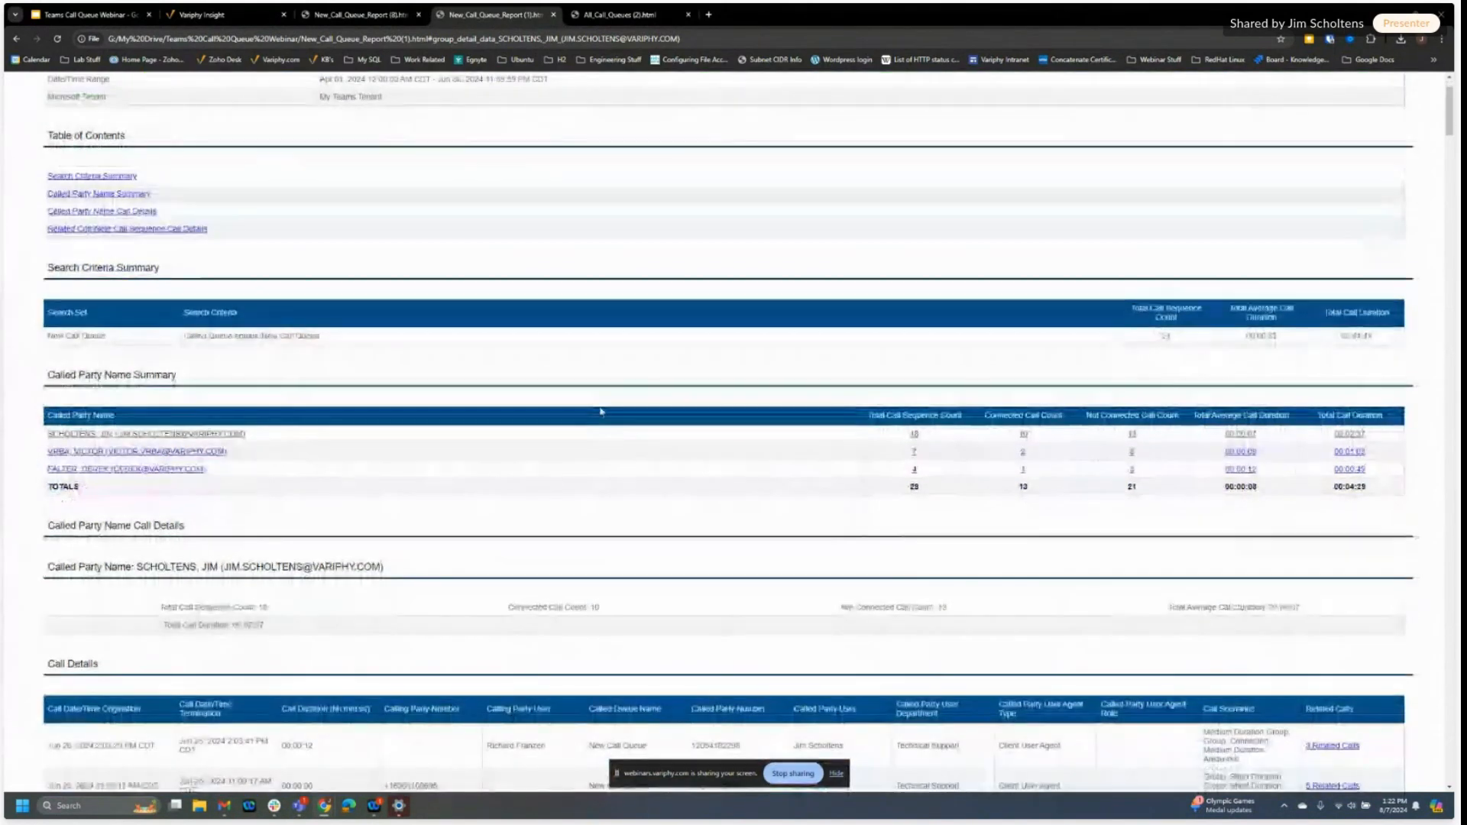
pyautogui.scroll(-2, 600, 411)
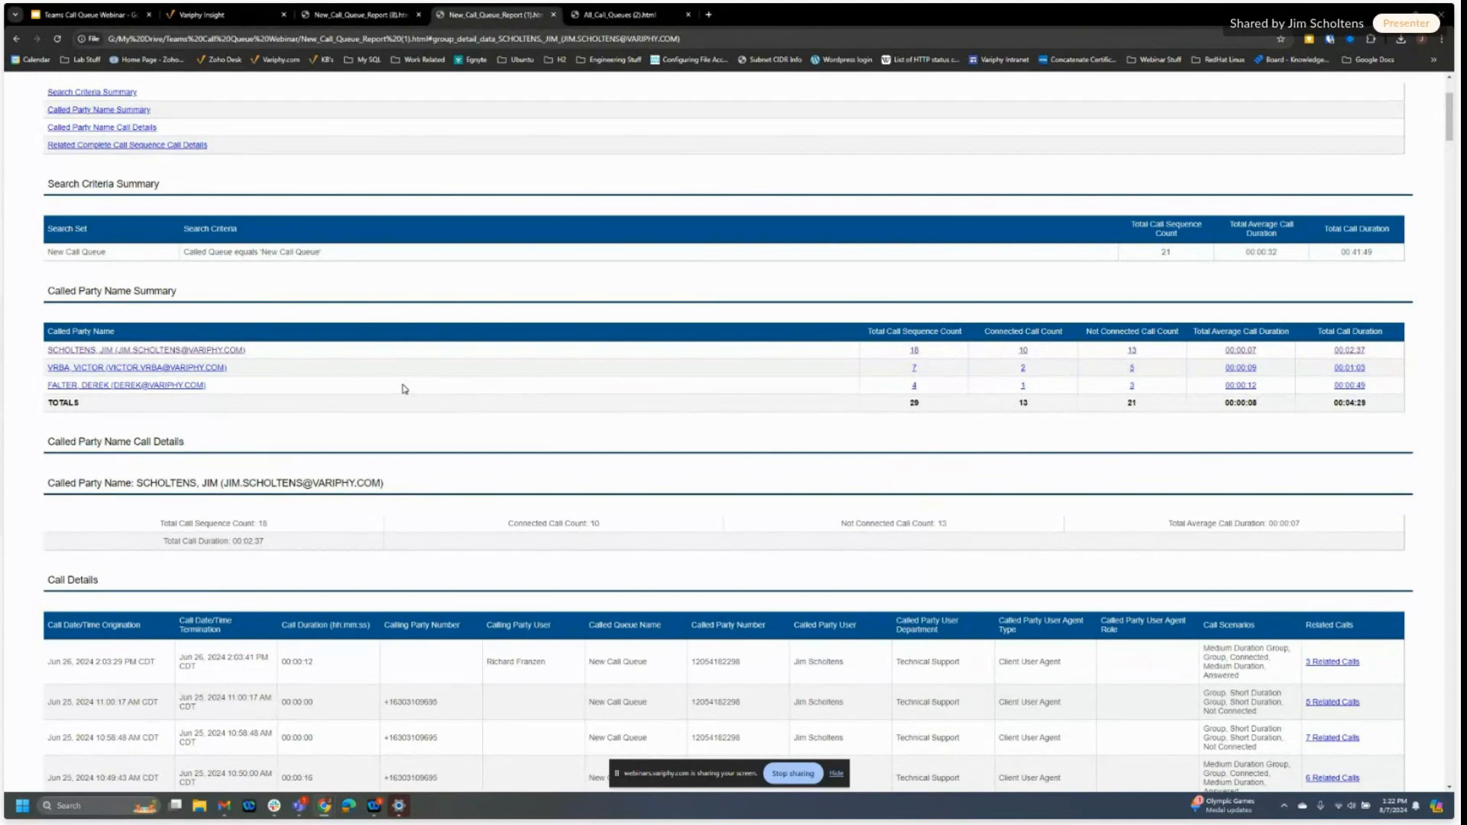
pyautogui.scroll(2, 404, 387)
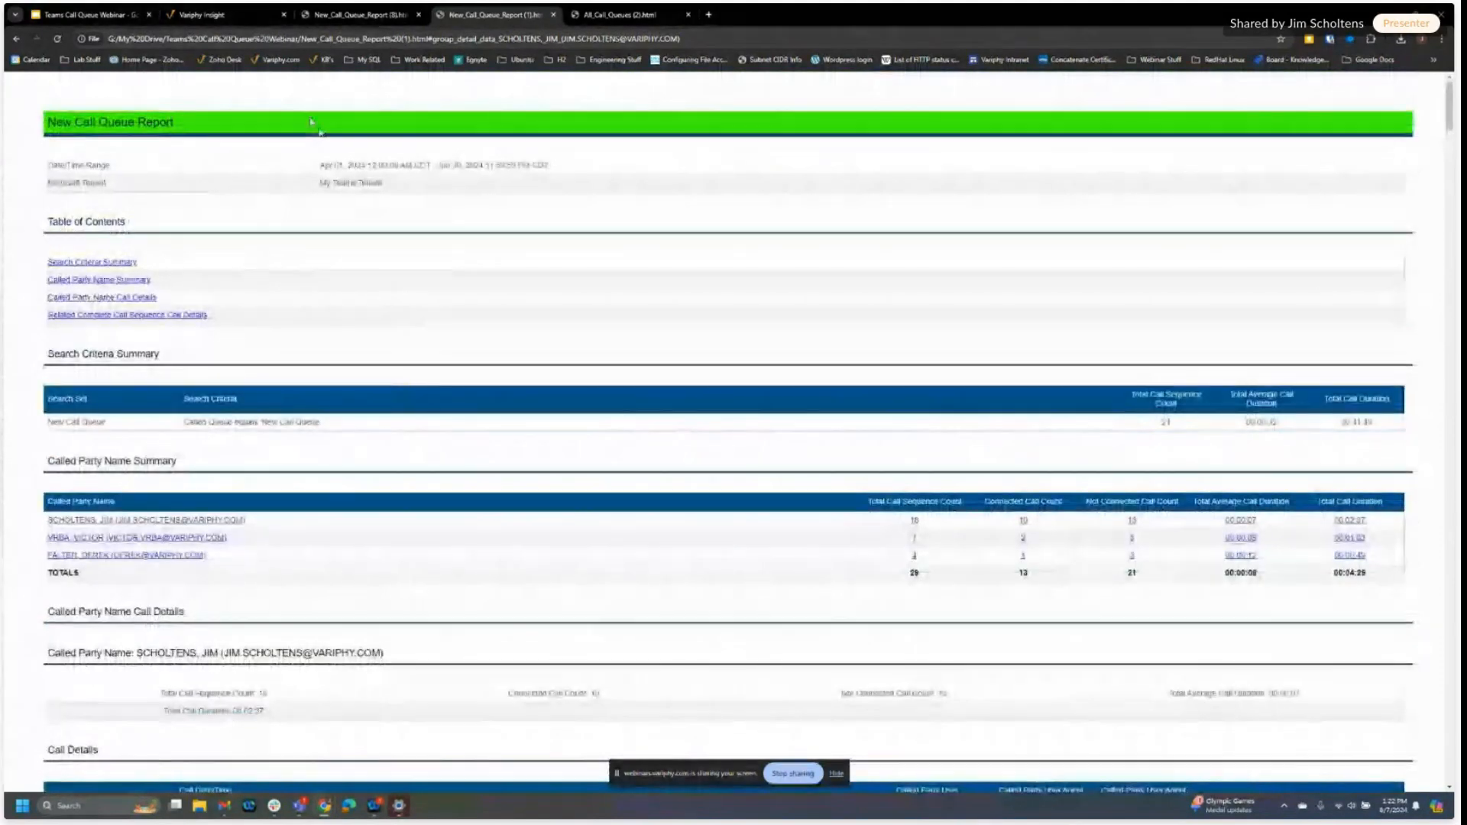
pyautogui.click(229, 14)
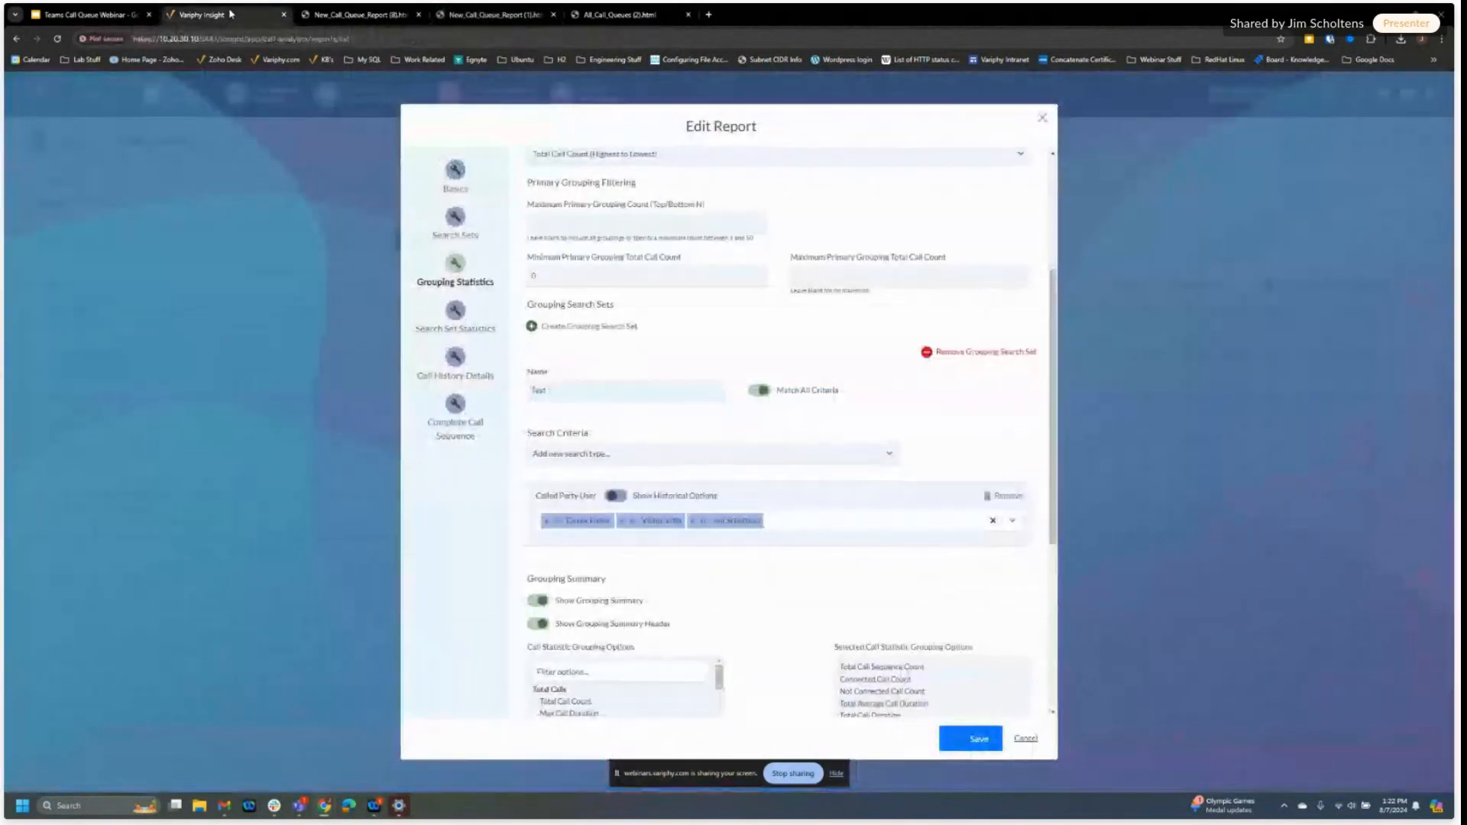
# Step: Close the open report without saving and view the Called Queue criterion's historical options in the All Call Queues report's search set
pyautogui.click(1025, 738)
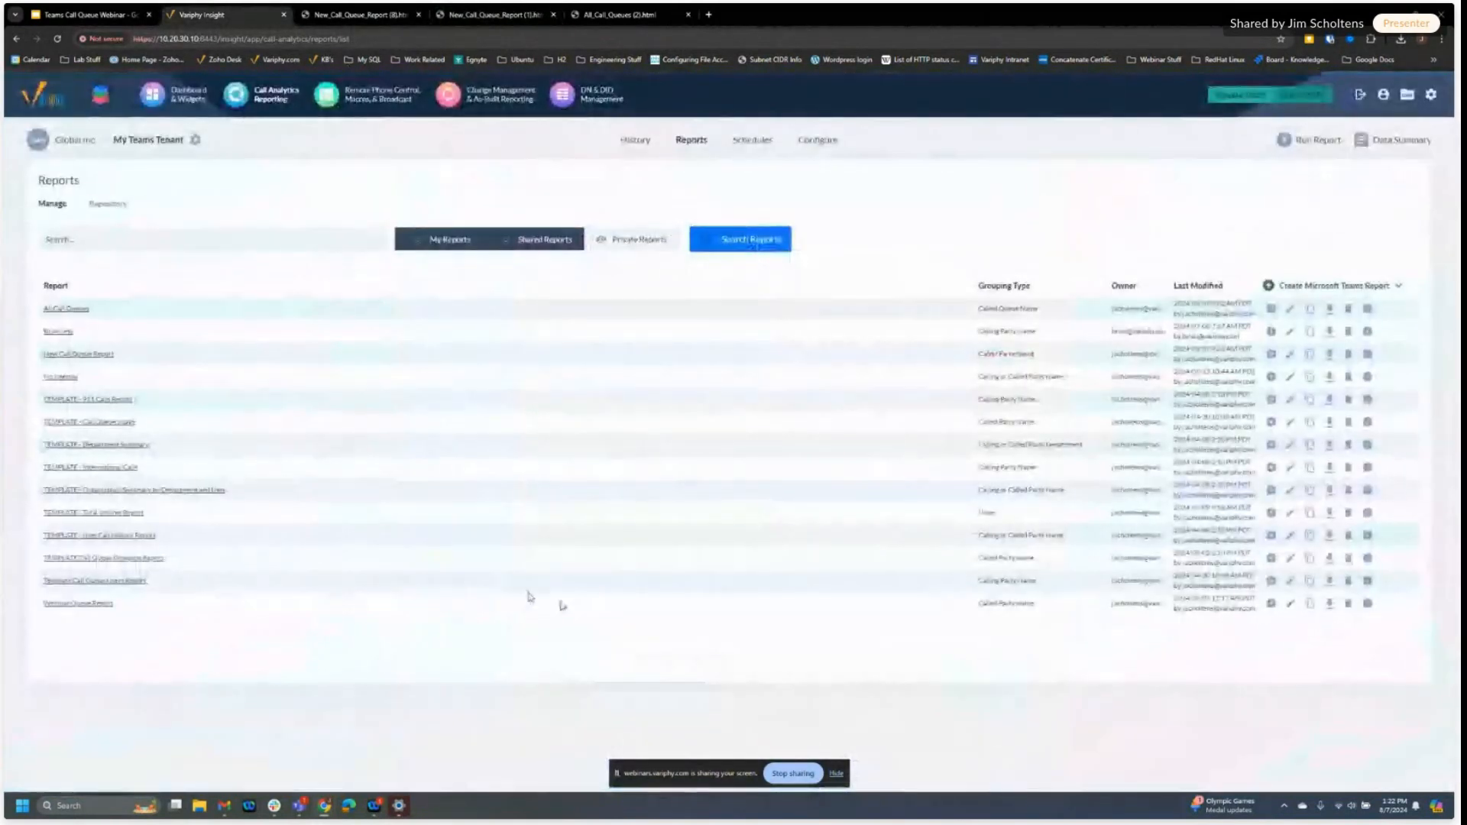
pyautogui.click(63, 309)
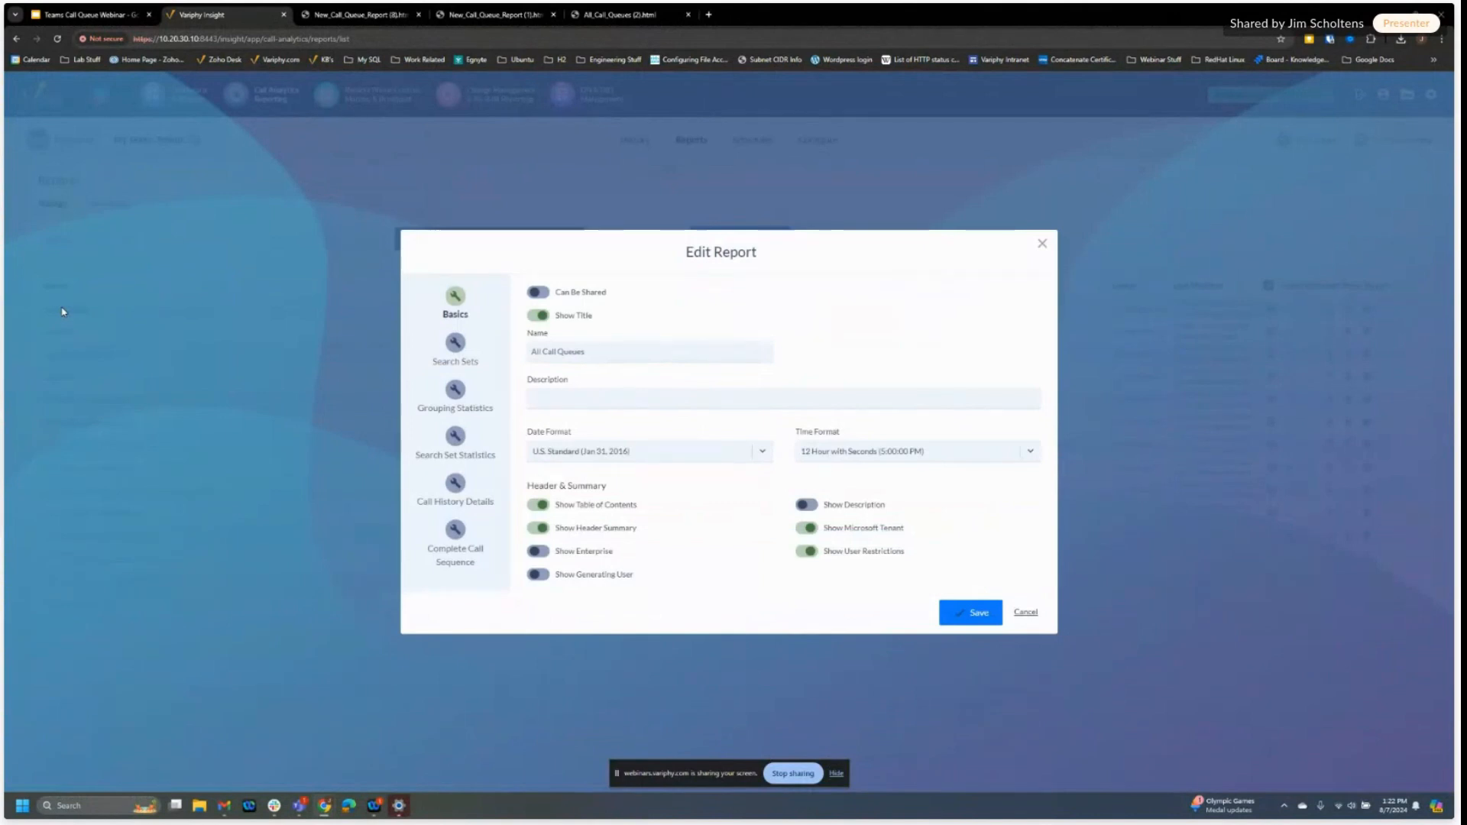
pyautogui.click(456, 356)
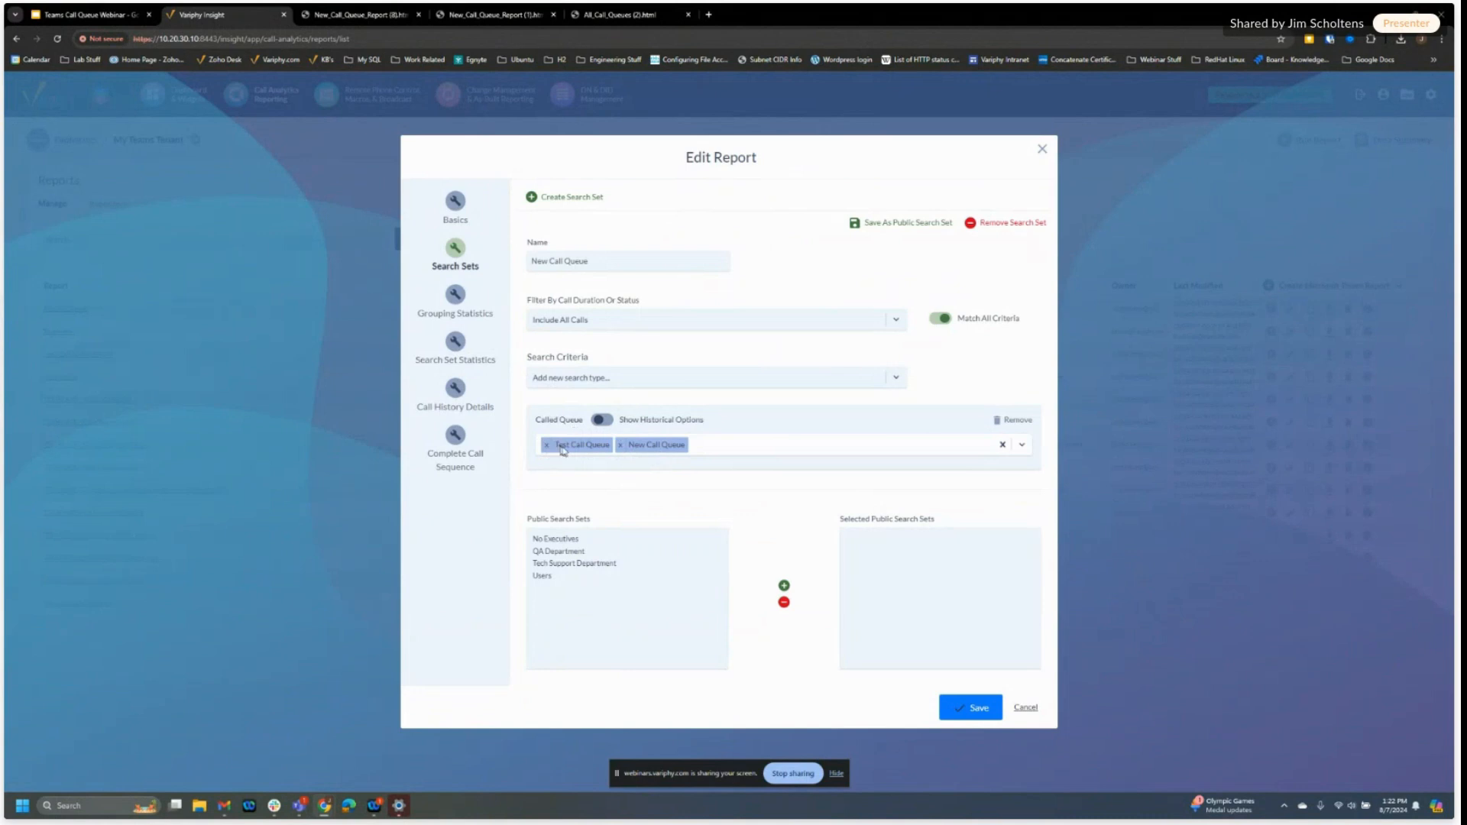
pyautogui.click(602, 420)
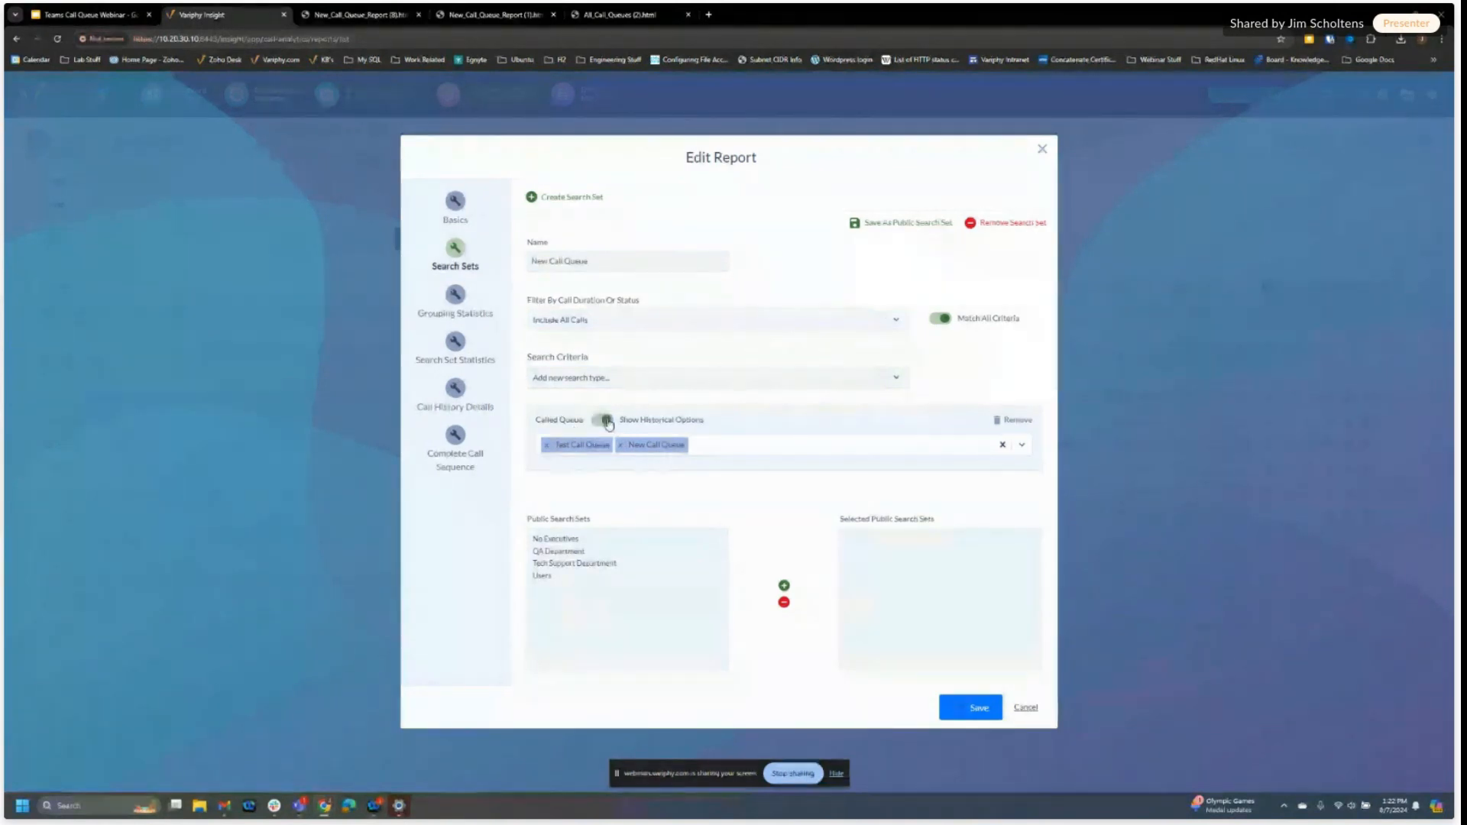
pyautogui.click(710, 446)
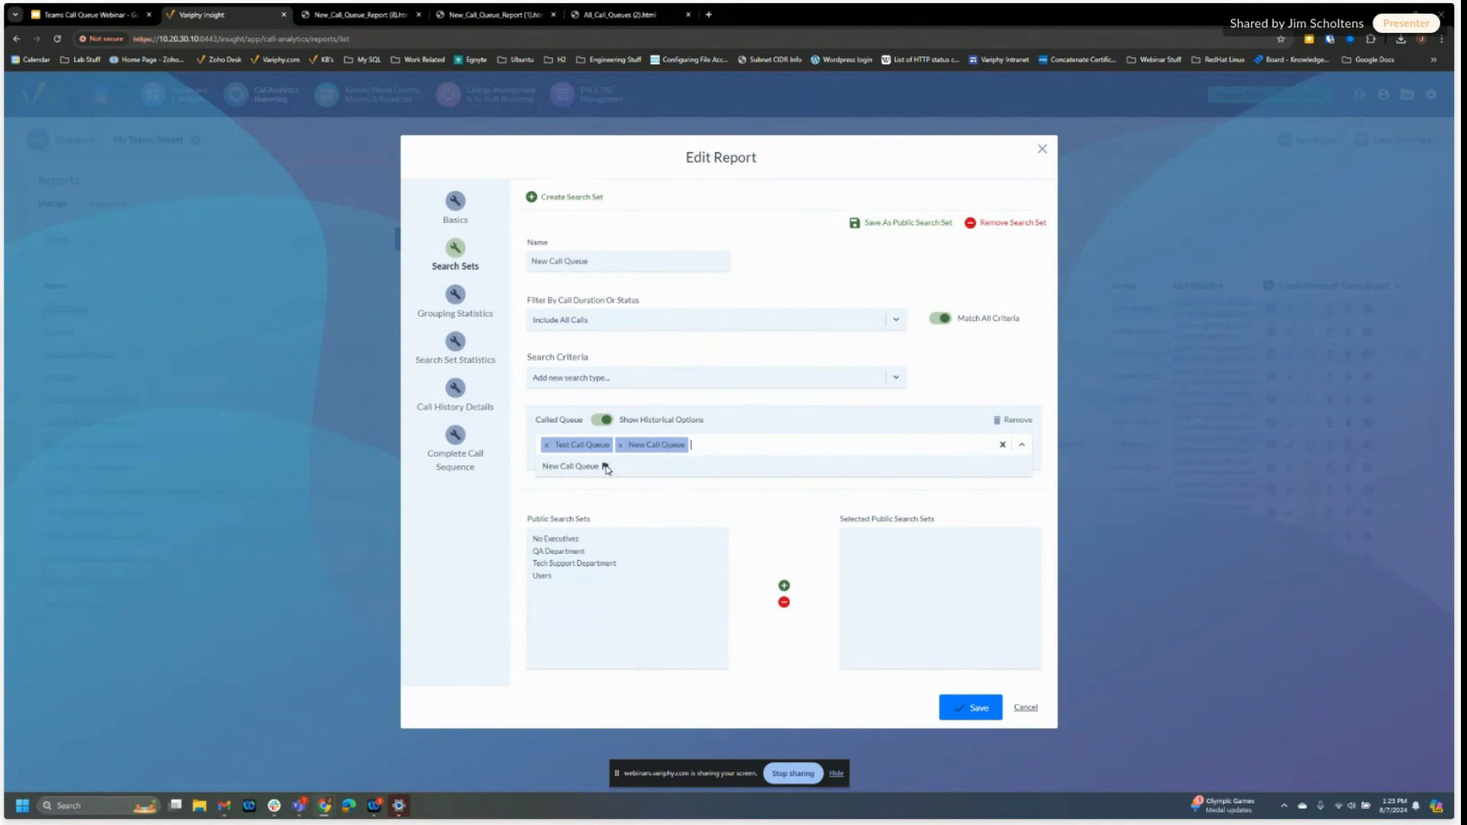
pyautogui.click(682, 399)
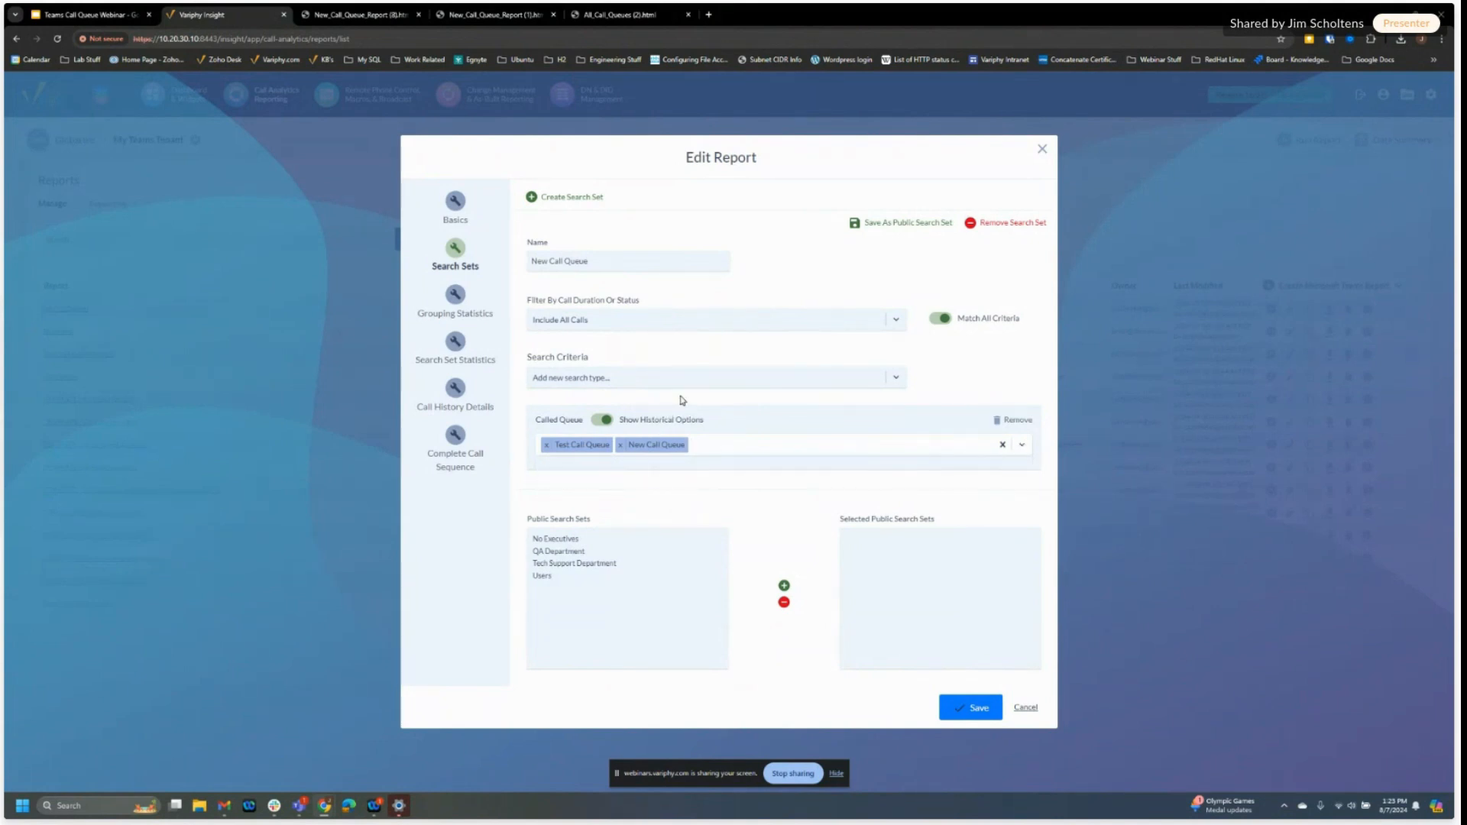
# Step: Check the All Call Queues report's grouping statistics settings and compare the per-queue call sequence counts in the exported All_Call_Queues (2) report
pyautogui.click(456, 297)
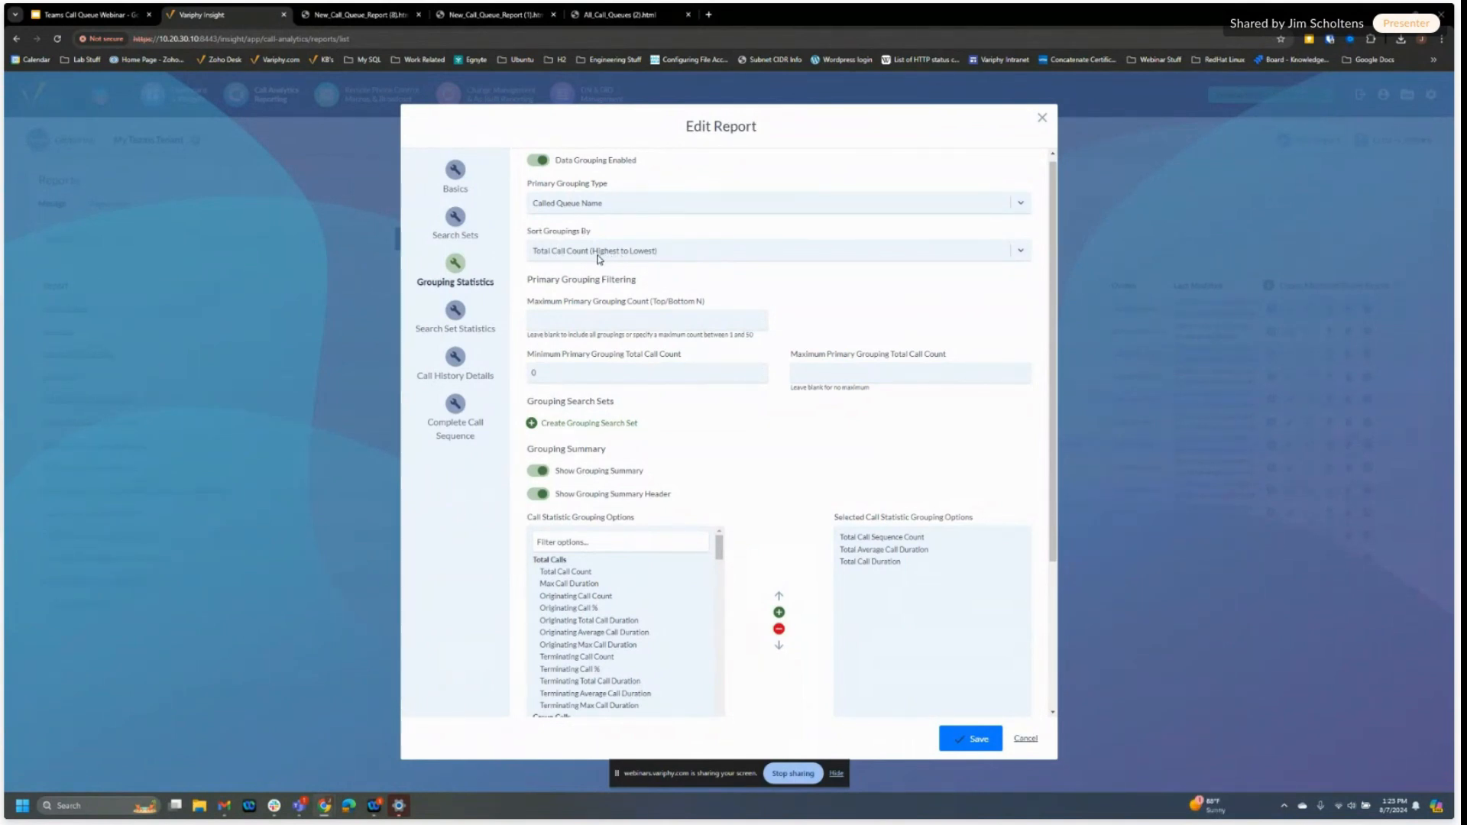
pyautogui.click(610, 17)
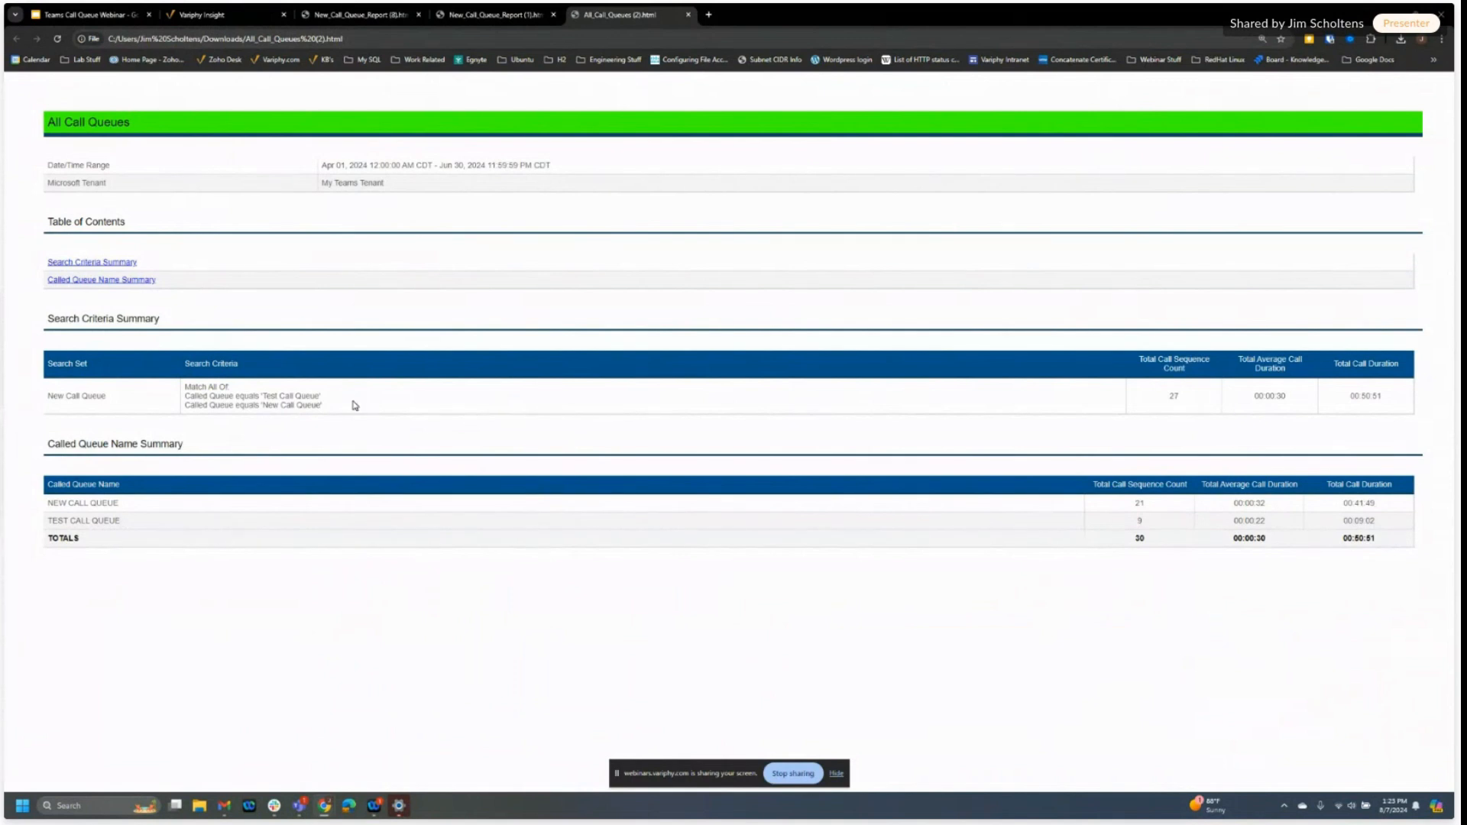
pyautogui.doubleClick(1136, 503)
pyautogui.click(1140, 521)
pyautogui.click(243, 16)
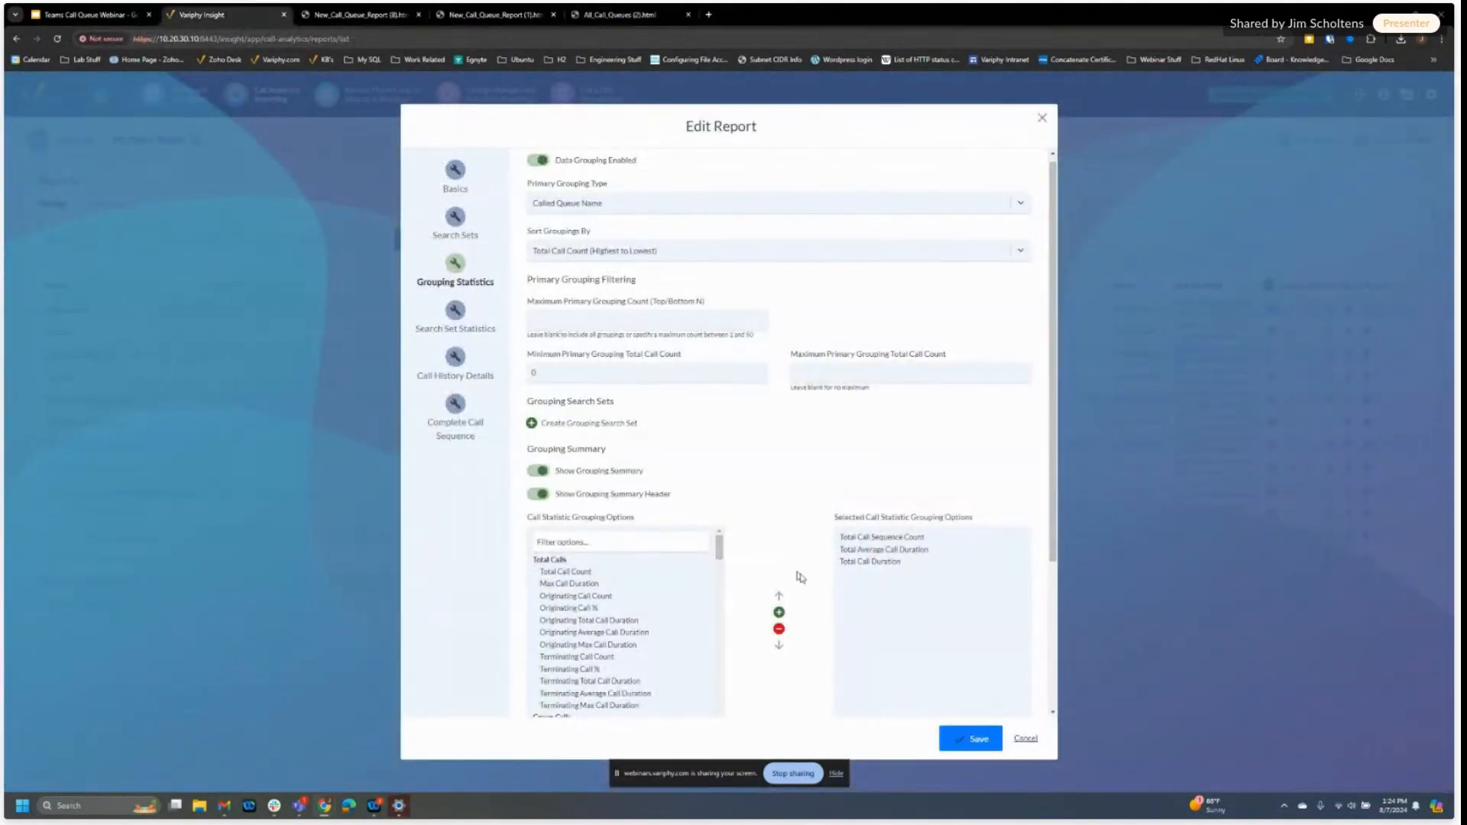
# Step: Leave the report editor without saving and open the search sets of the dashboard's New Call Queue Stats table widget
pyautogui.click(1024, 739)
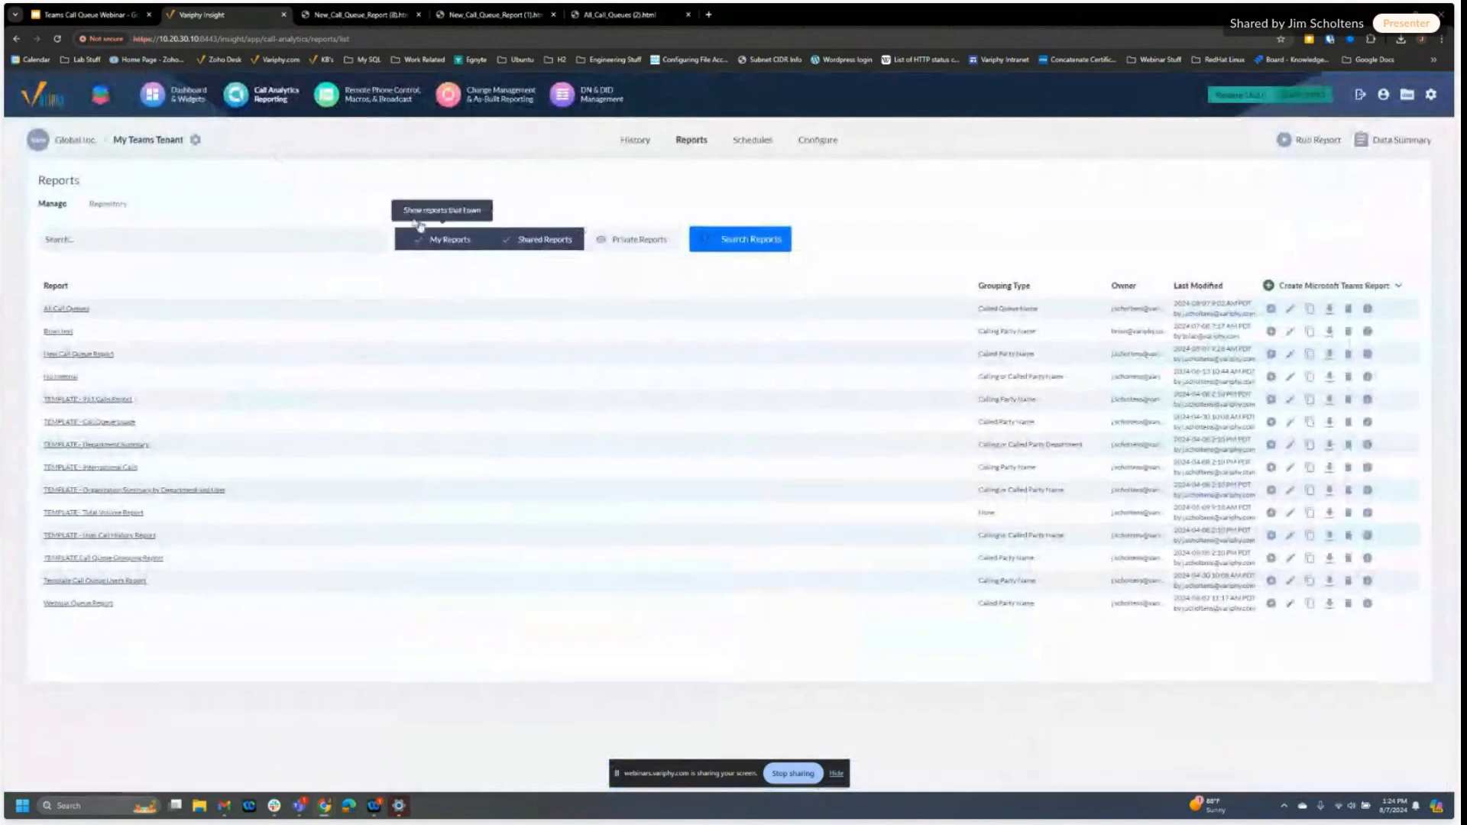
pyautogui.click(175, 95)
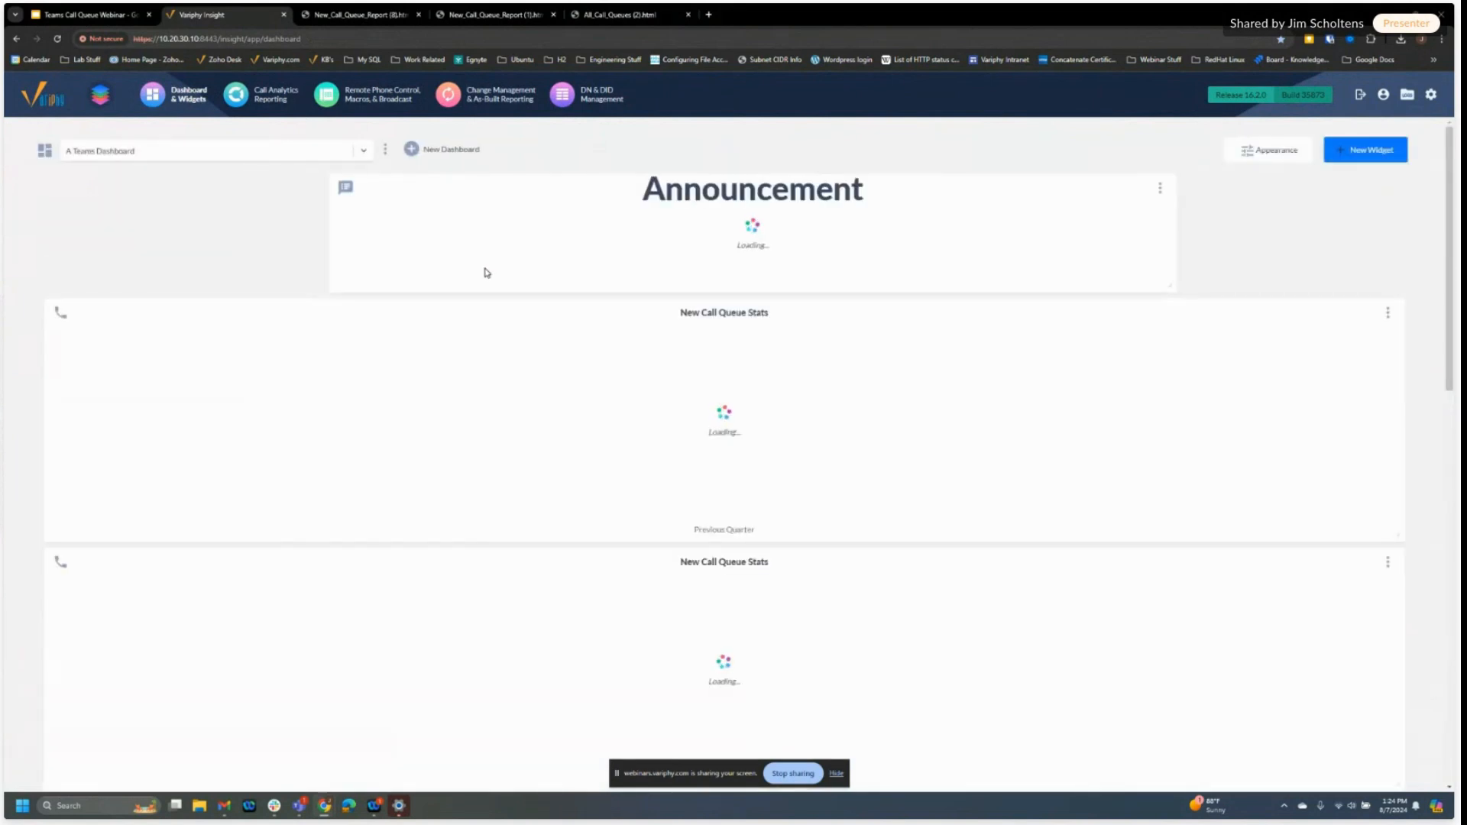
pyautogui.scroll(-1, 1073, 354)
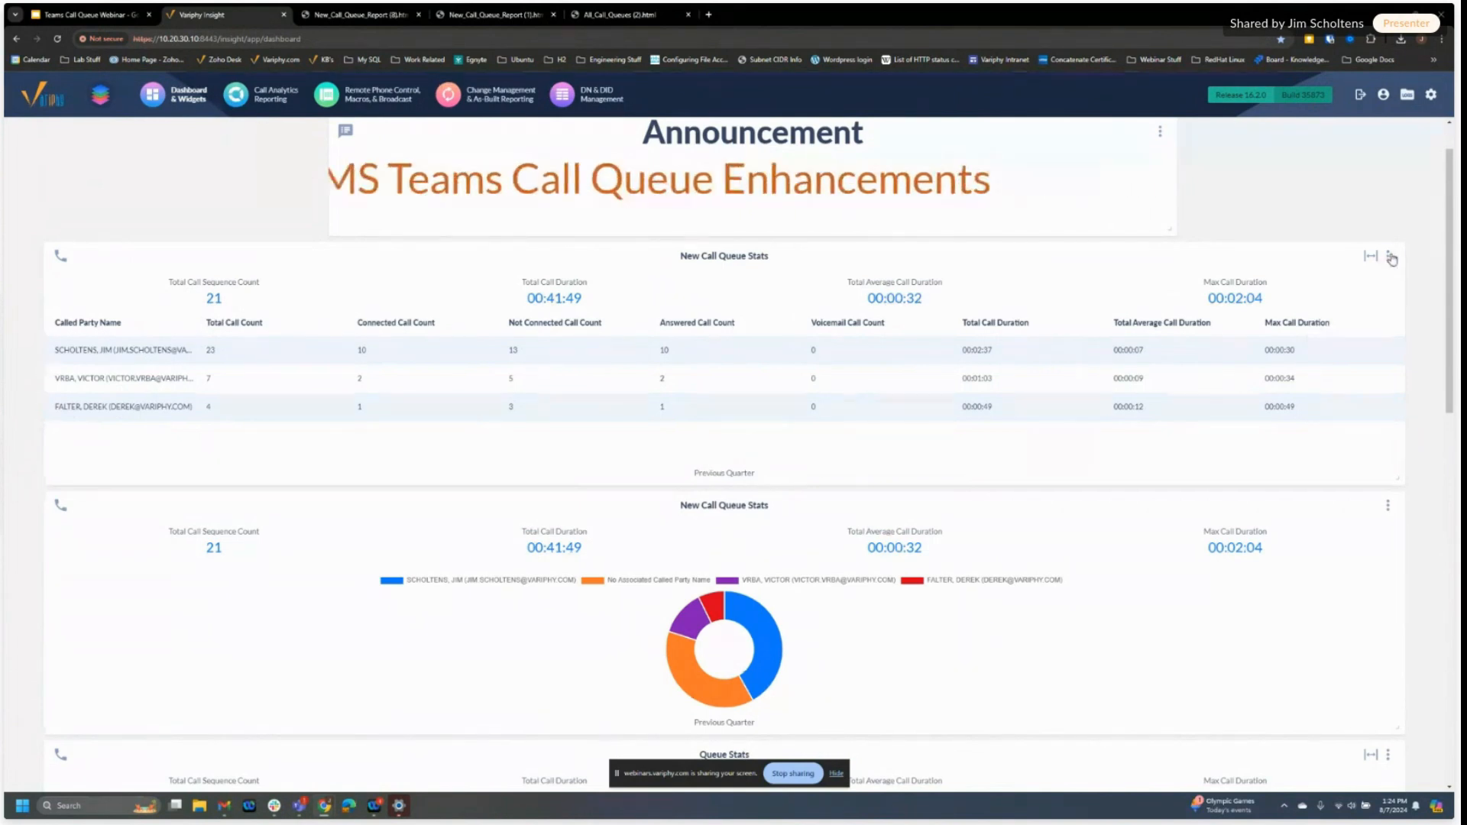
pyautogui.click(1388, 256)
pyautogui.click(1346, 287)
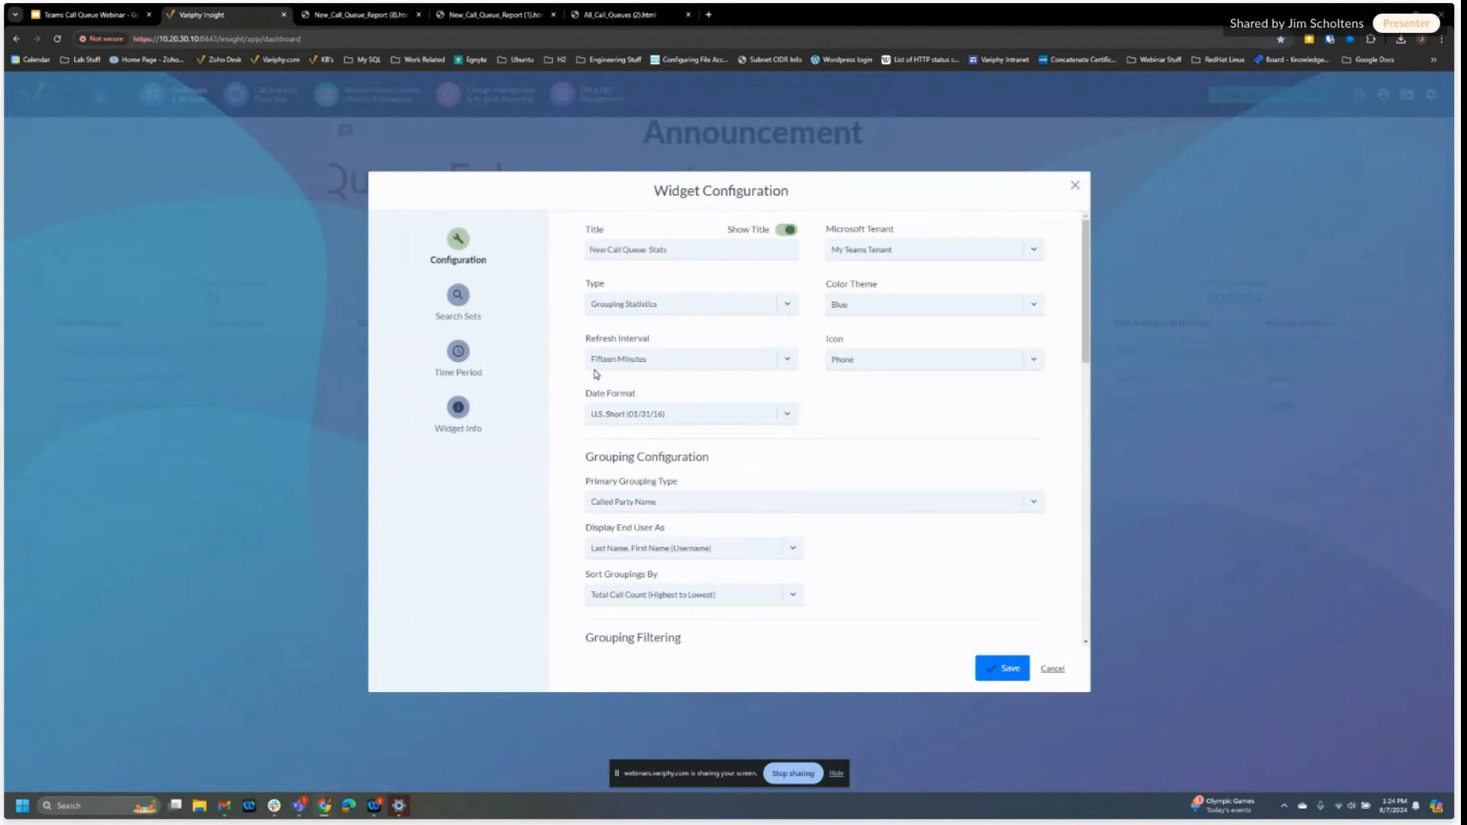
pyautogui.click(463, 302)
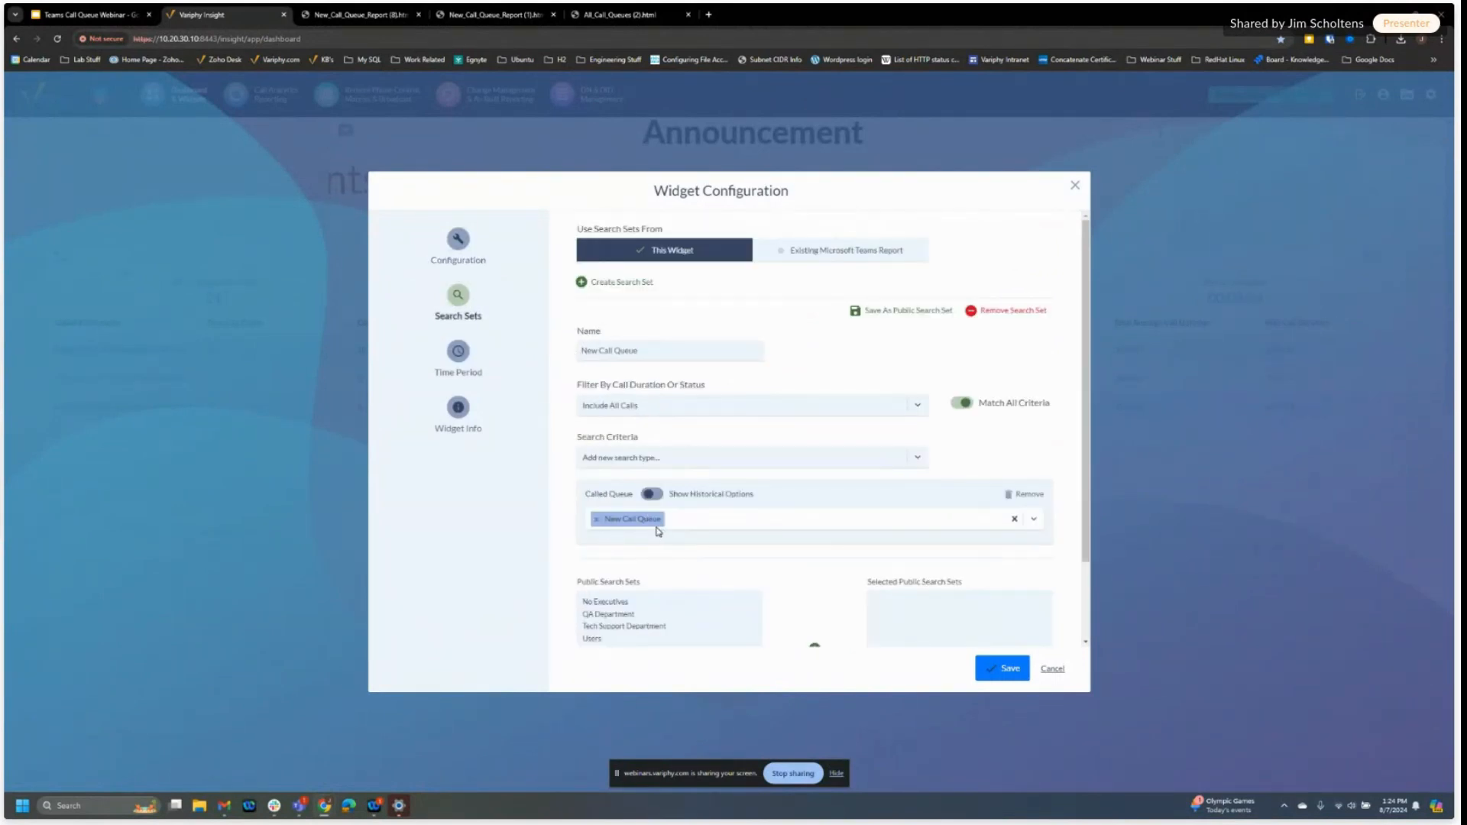
# Step: Review the table widget's grouping configuration, grouping filtering and Agents grouping search set, and close it without saving
pyautogui.click(457, 240)
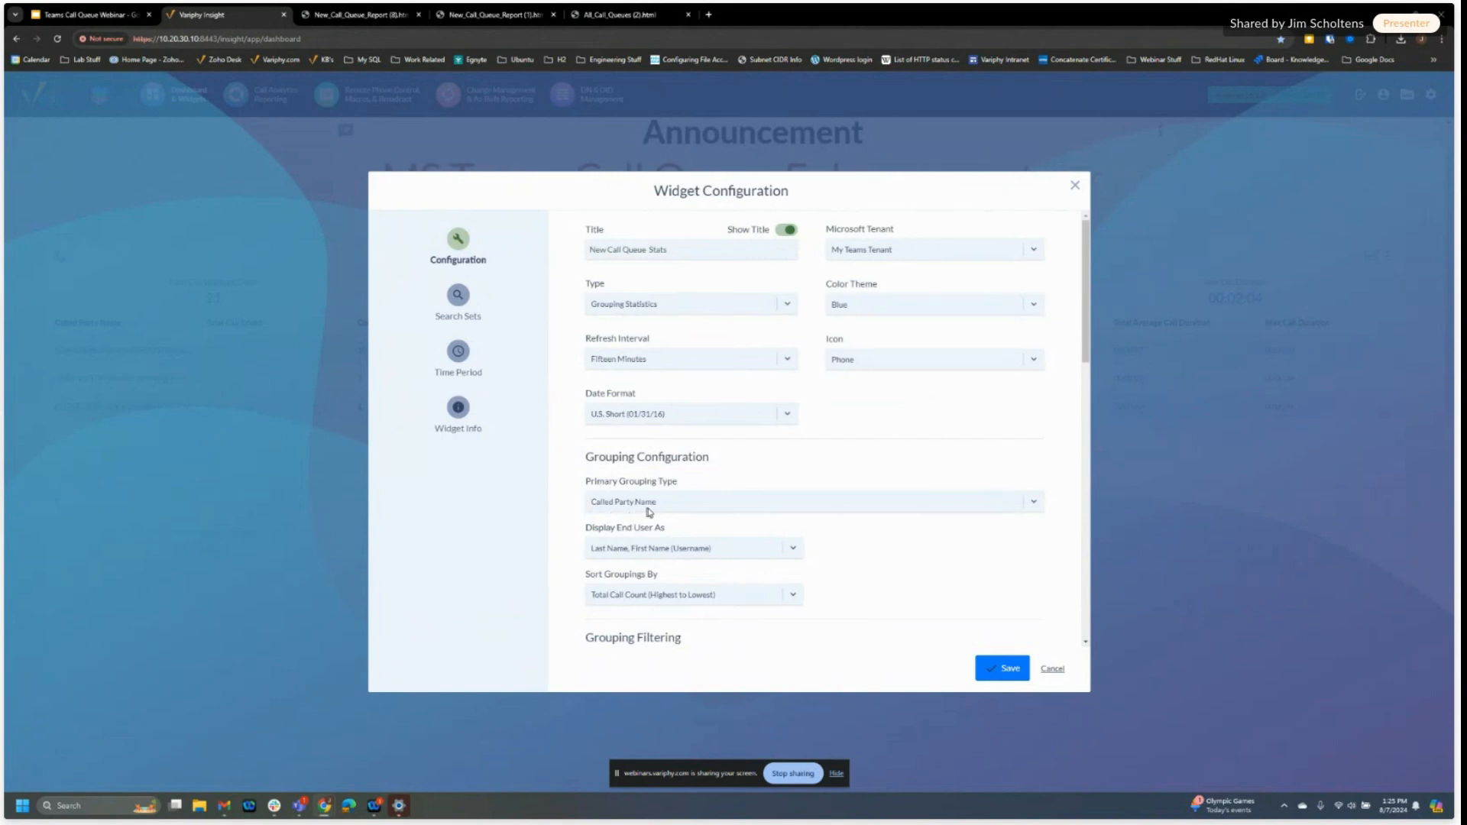
pyautogui.scroll(-1, 647, 497)
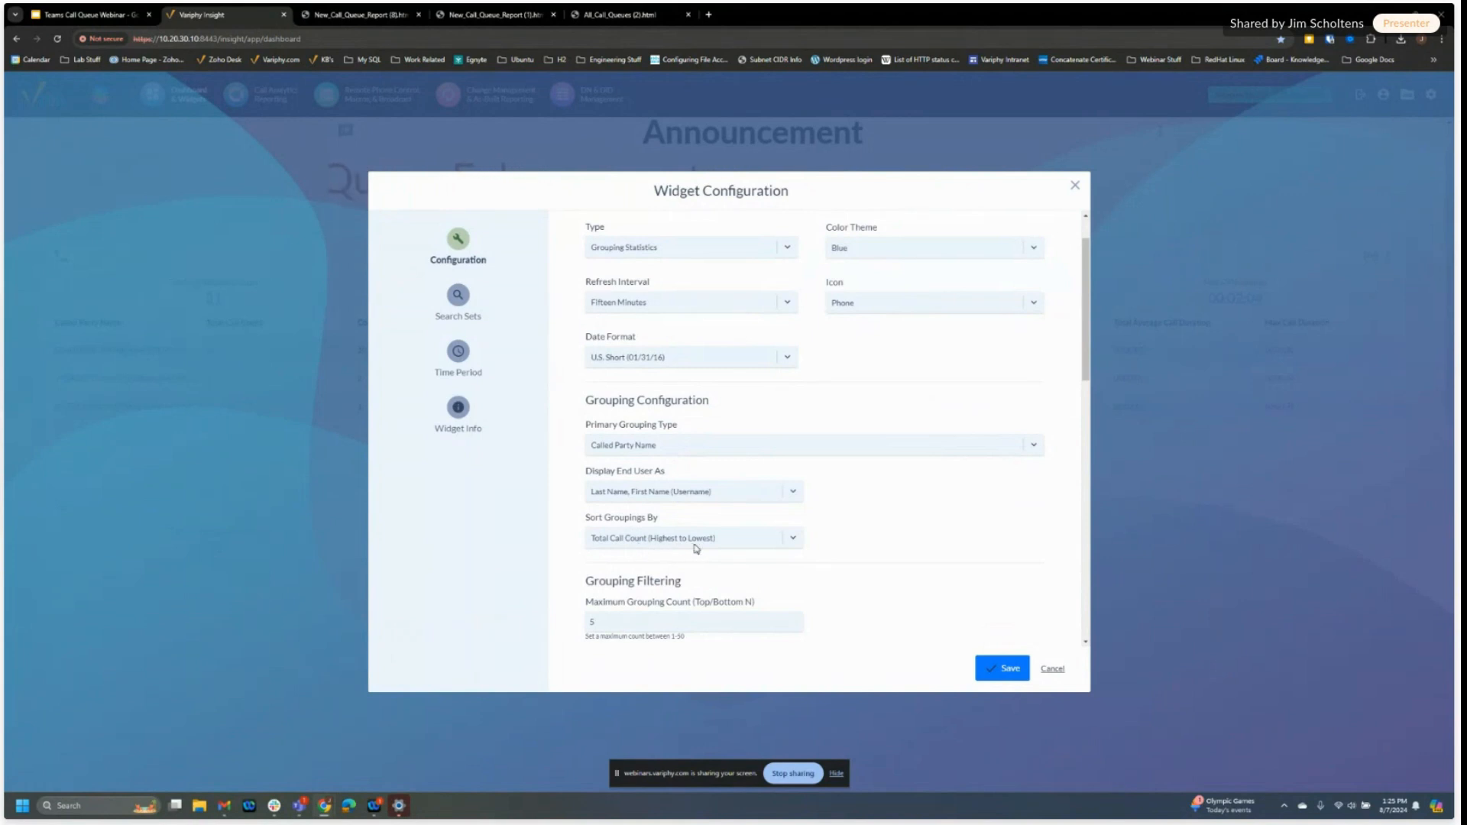
pyautogui.scroll(-2, 780, 566)
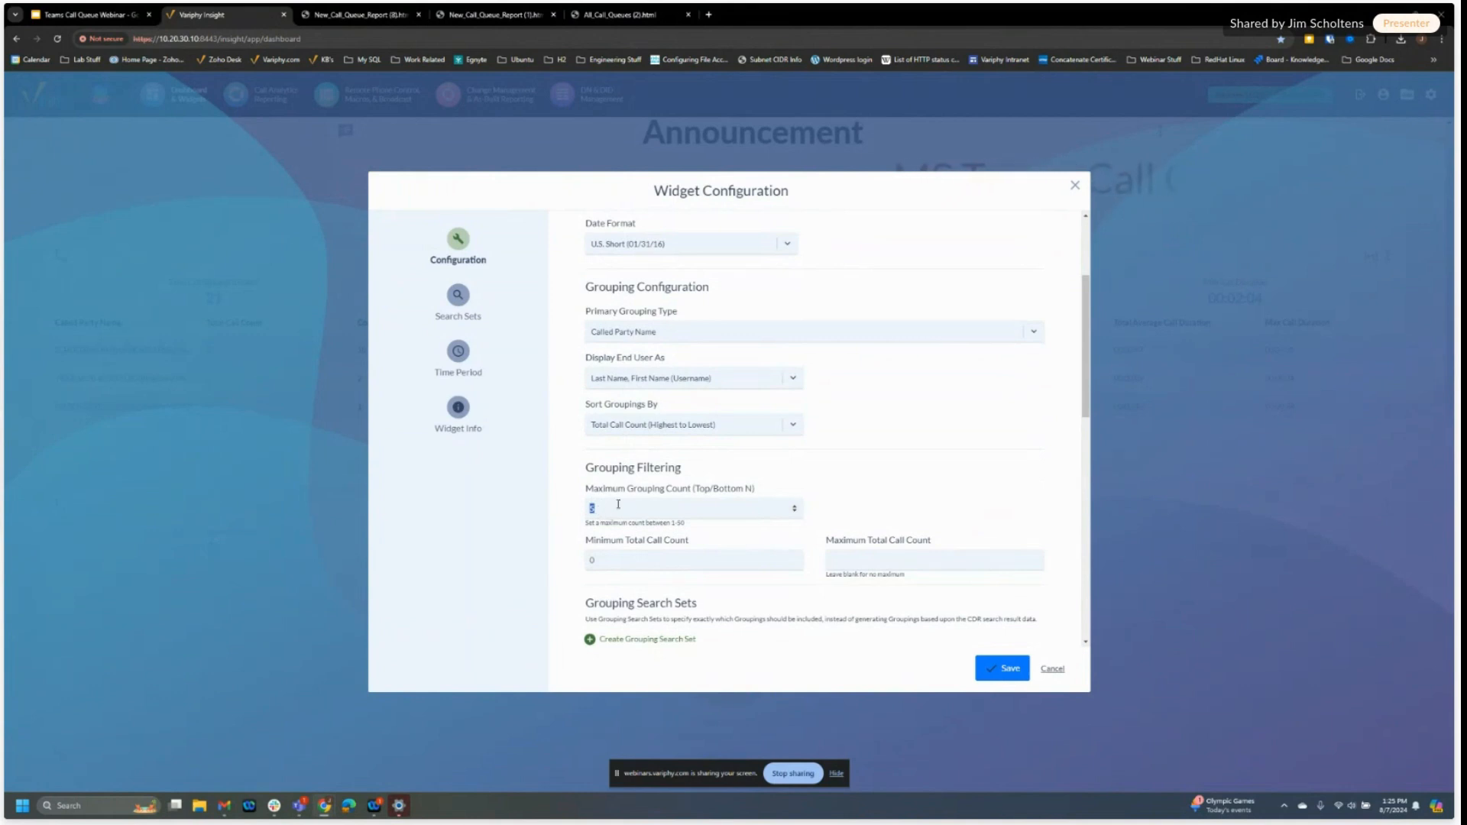
pyautogui.click(624, 508)
pyautogui.scroll(-3, 644, 596)
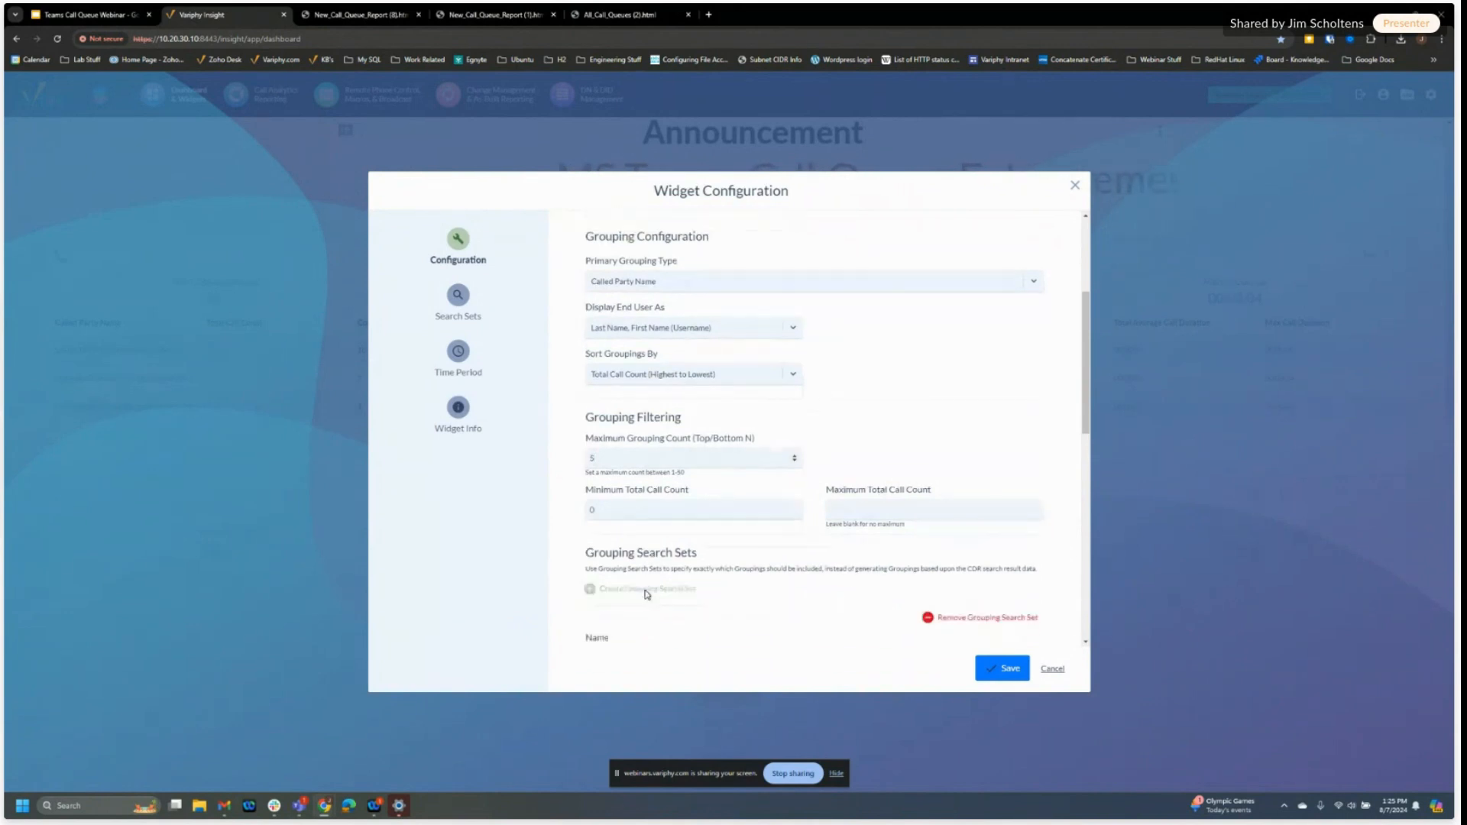
pyautogui.scroll(-1, 650, 538)
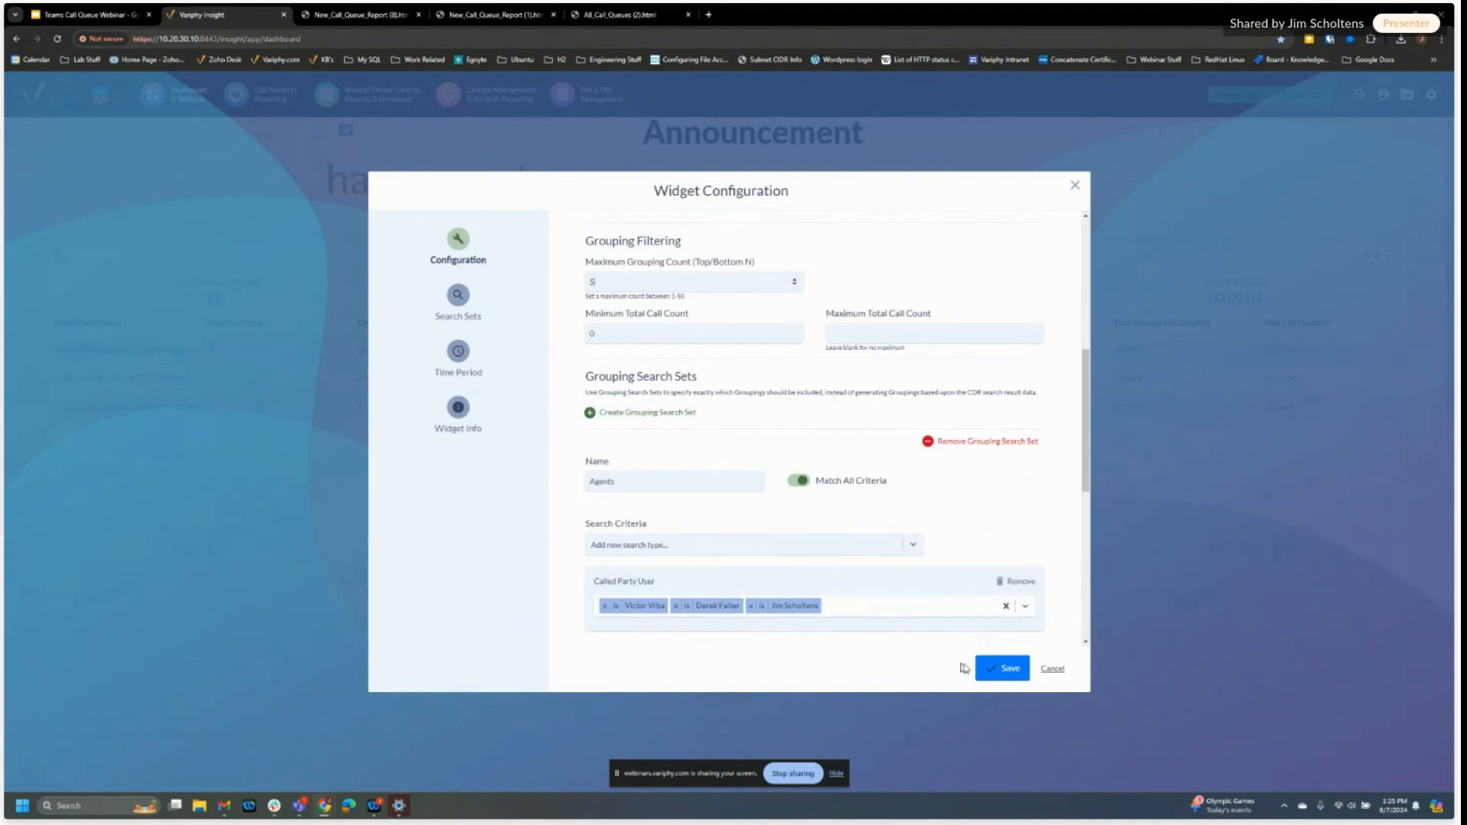
pyautogui.click(1053, 669)
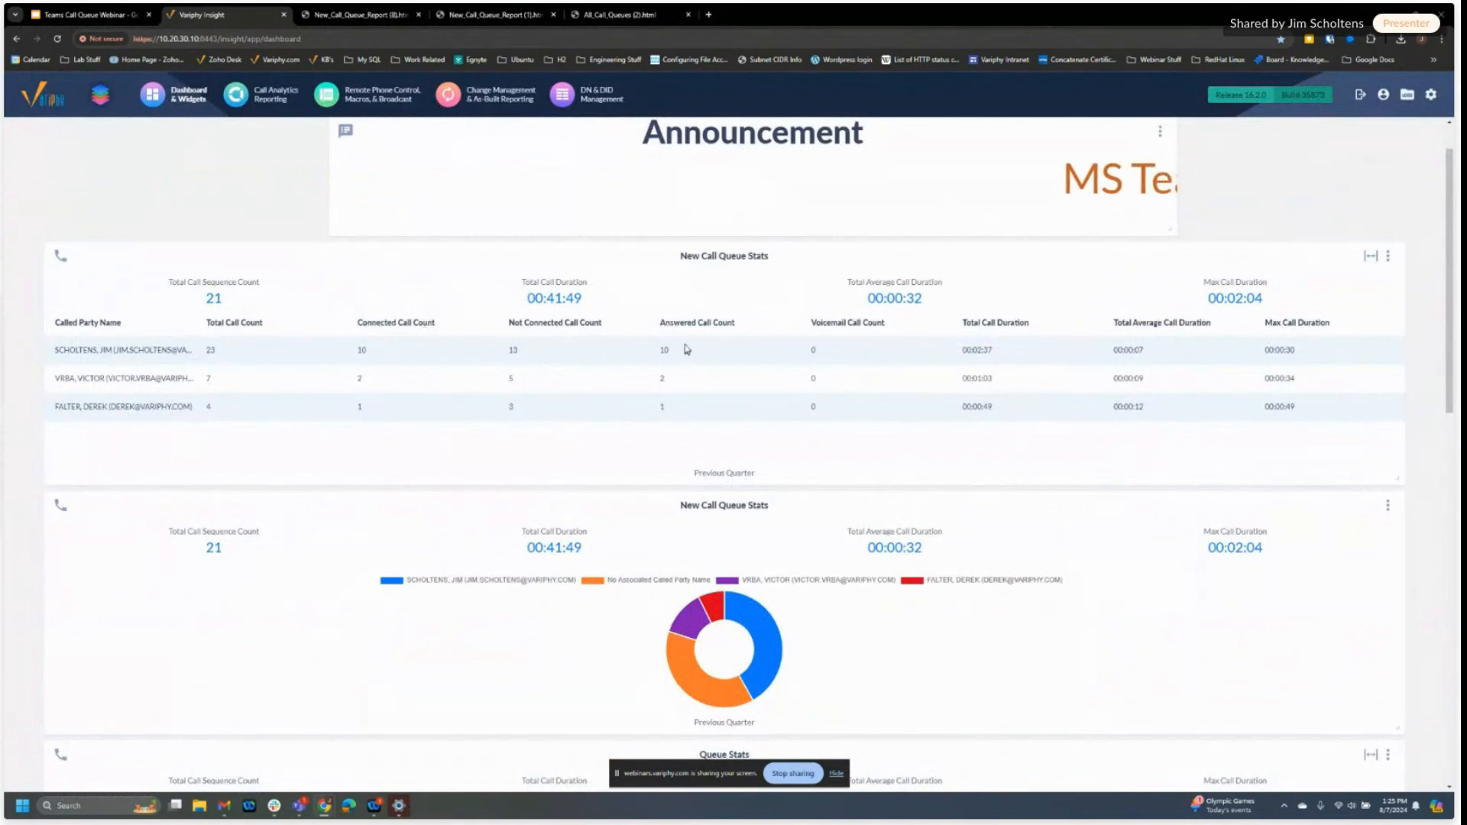
# Step: Examine the Answered, Connected and Not Connected Call Count columns in the New Call Queue Stats table widget
pyautogui.moveTo(662, 325); pyautogui.dragTo(734, 323)
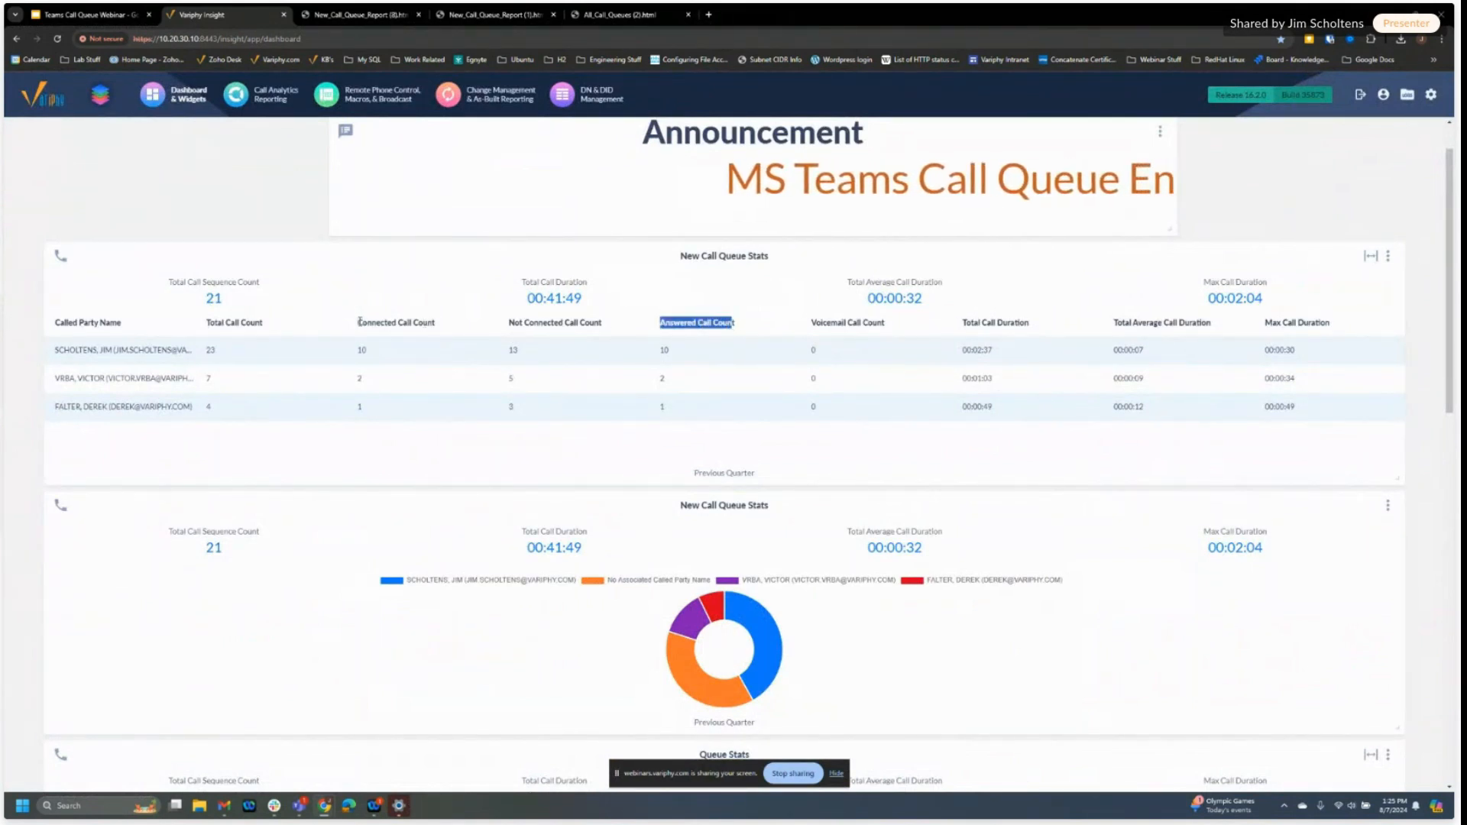
pyautogui.moveTo(358, 324); pyautogui.dragTo(436, 324)
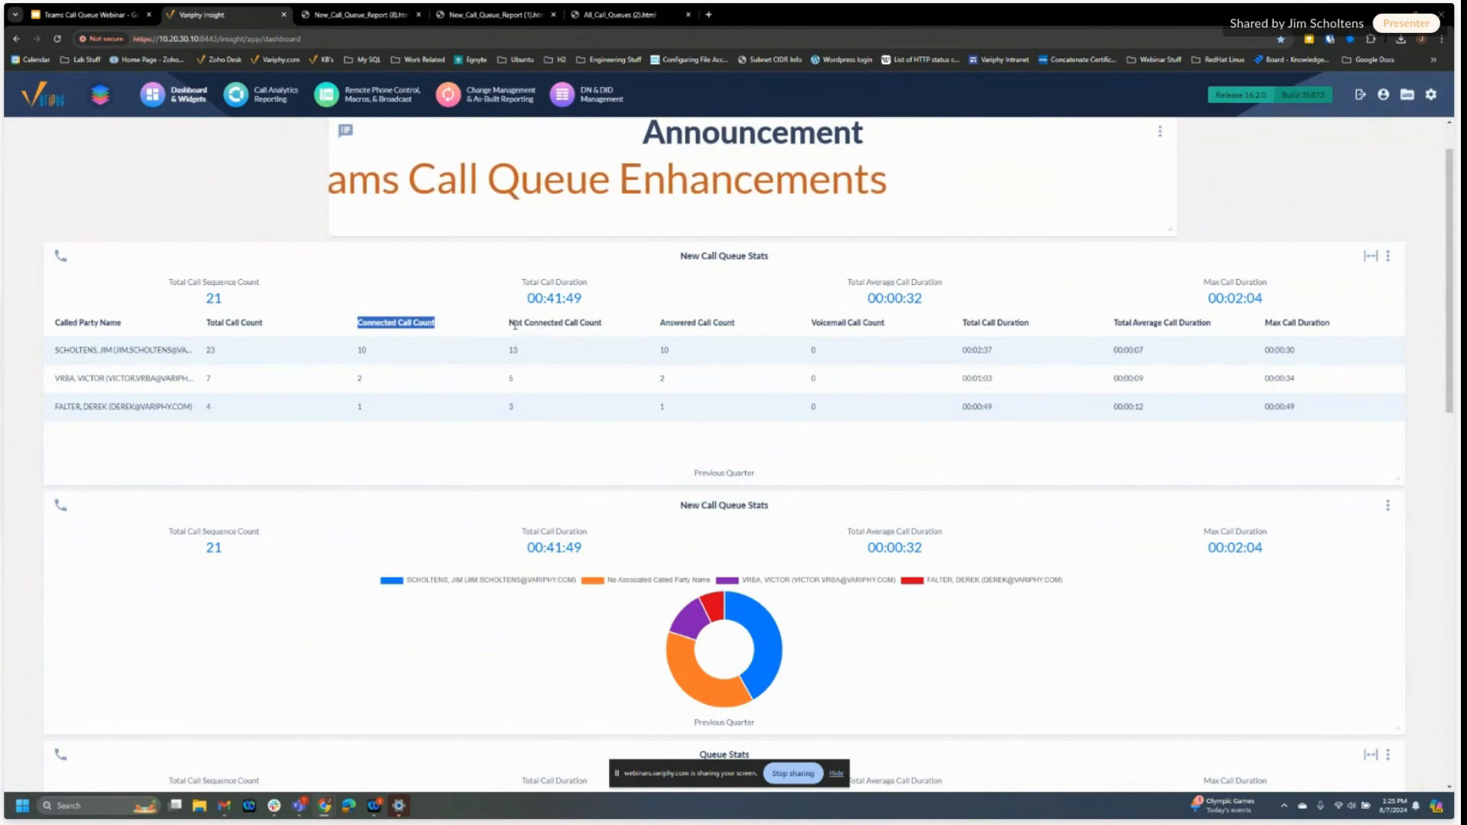
pyautogui.moveTo(510, 324); pyautogui.dragTo(604, 325)
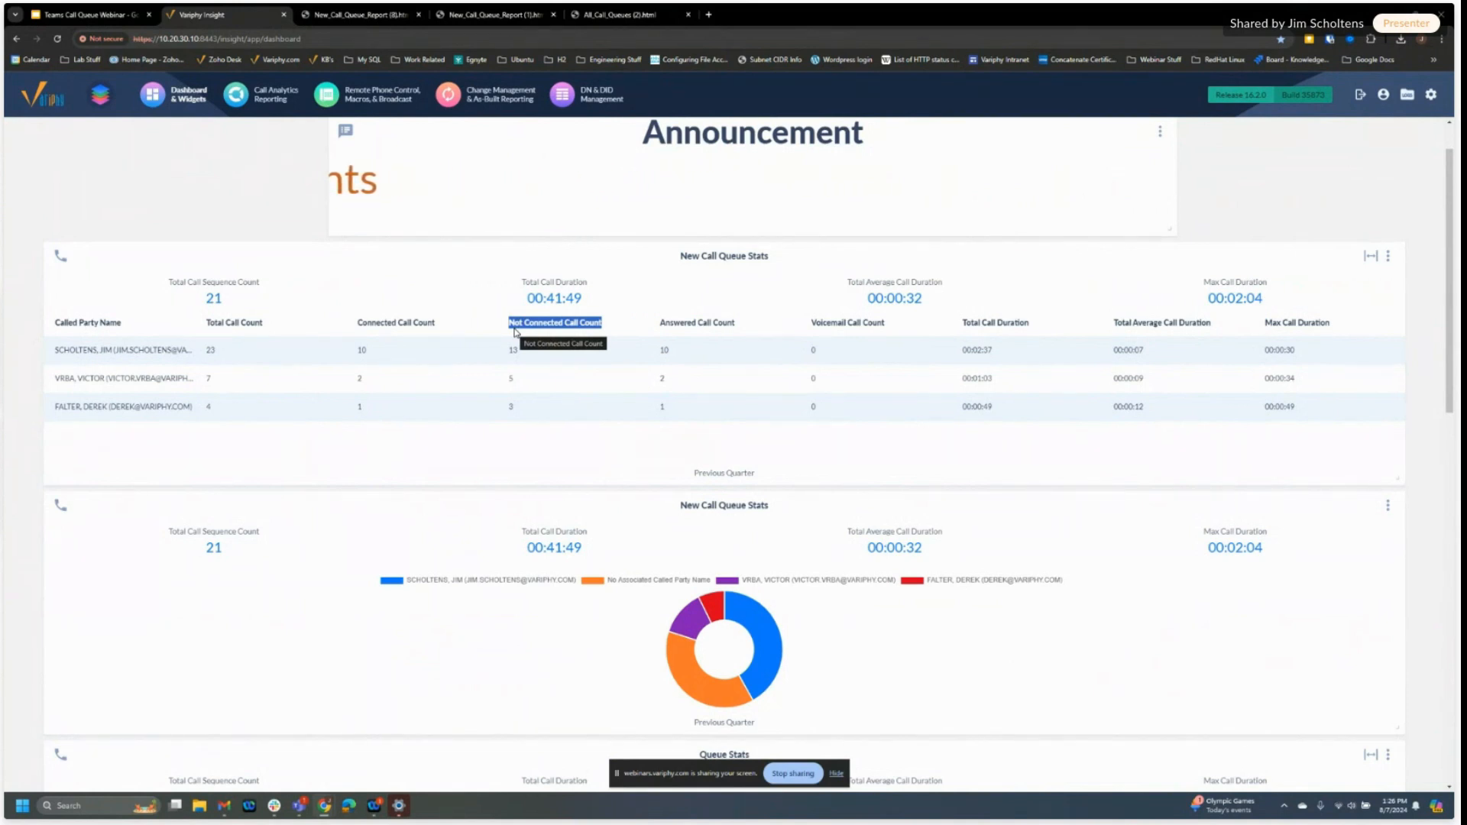
pyautogui.click(478, 335)
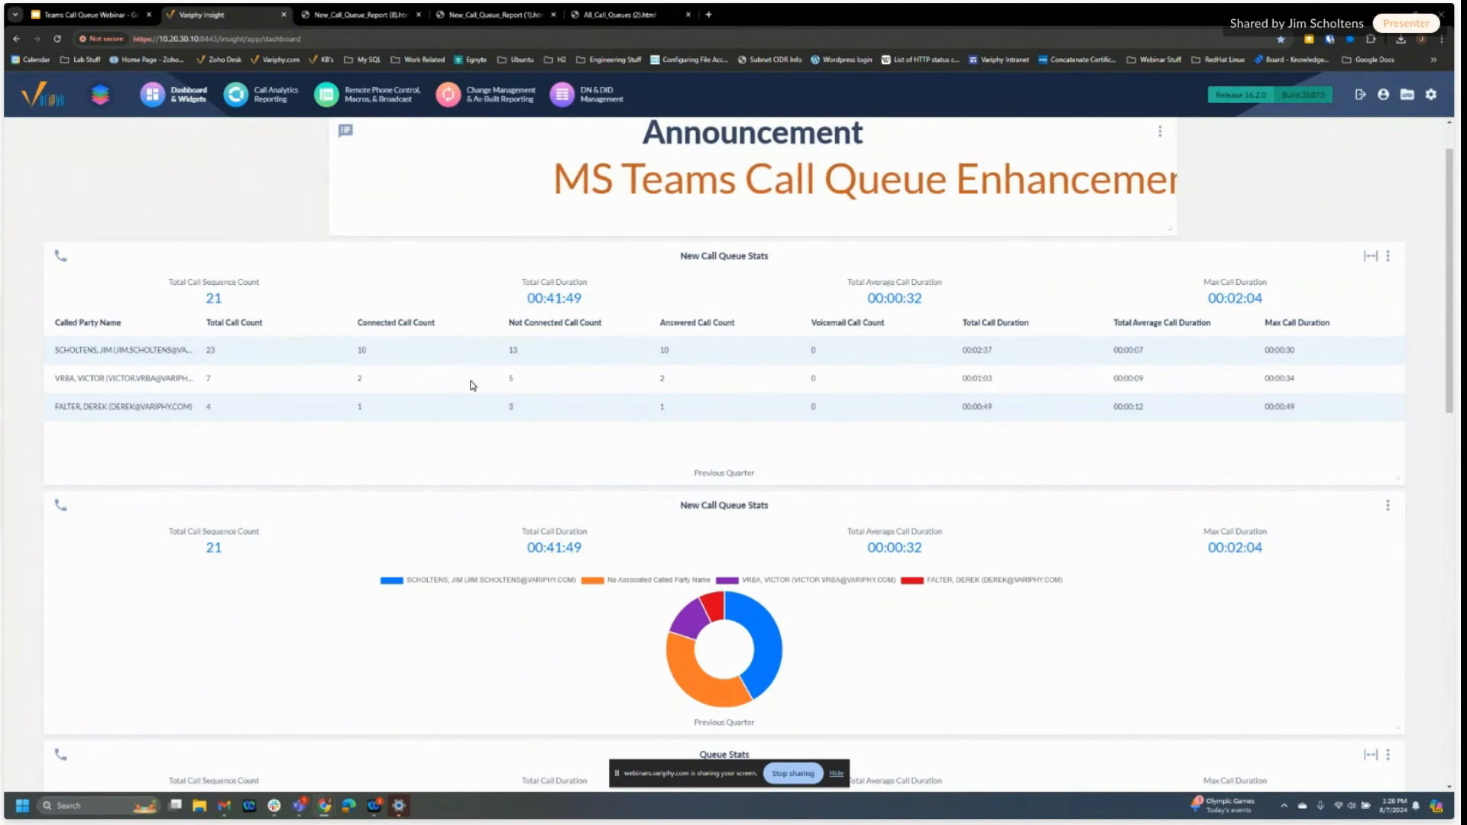
# Step: Review the New Call Queue Stats donut chart widget's grouping, summary statistics and search set settings, and close it without saving
pyautogui.scroll(-2, 479, 377)
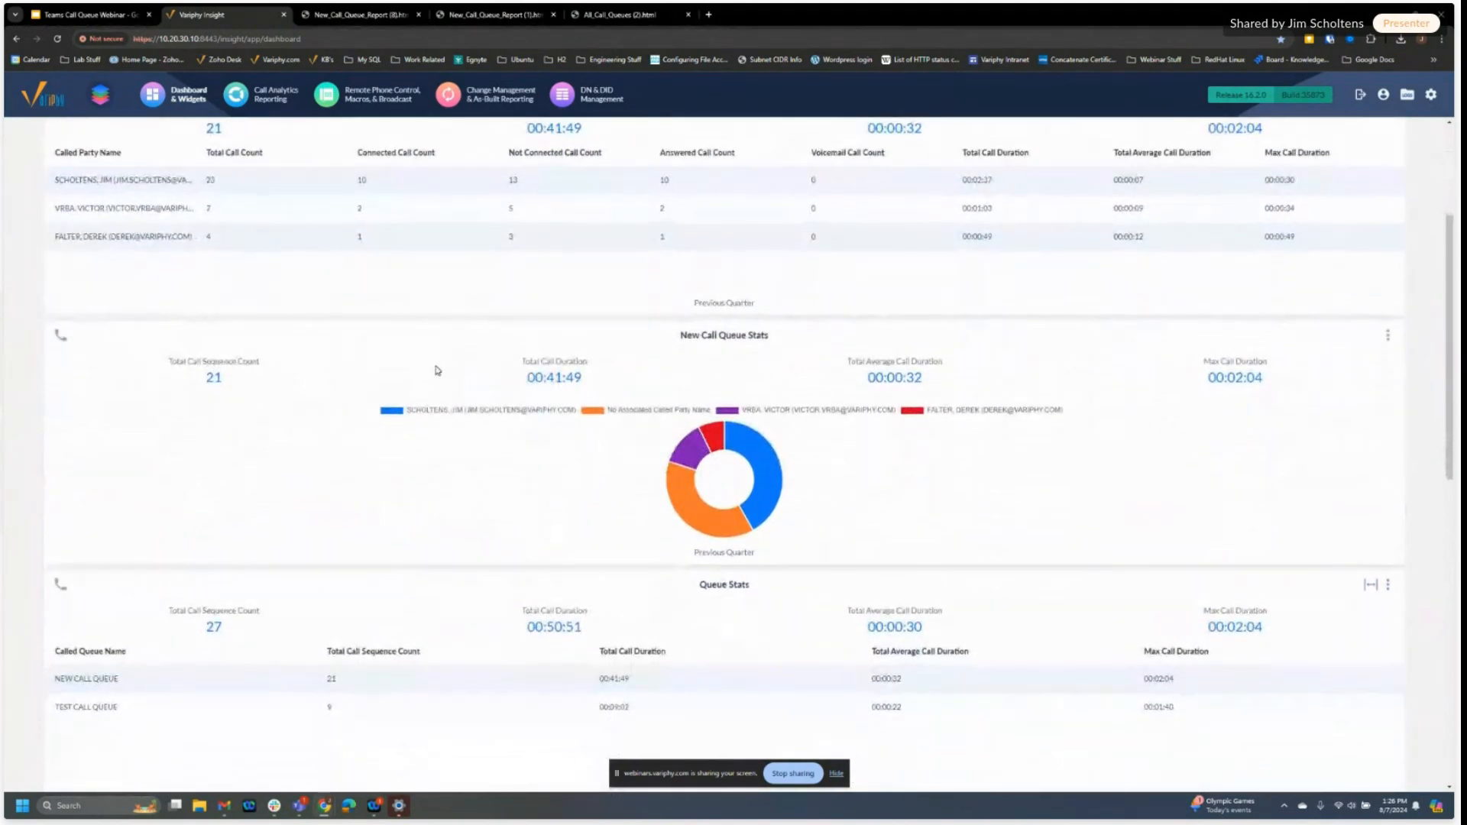
pyautogui.click(1388, 337)
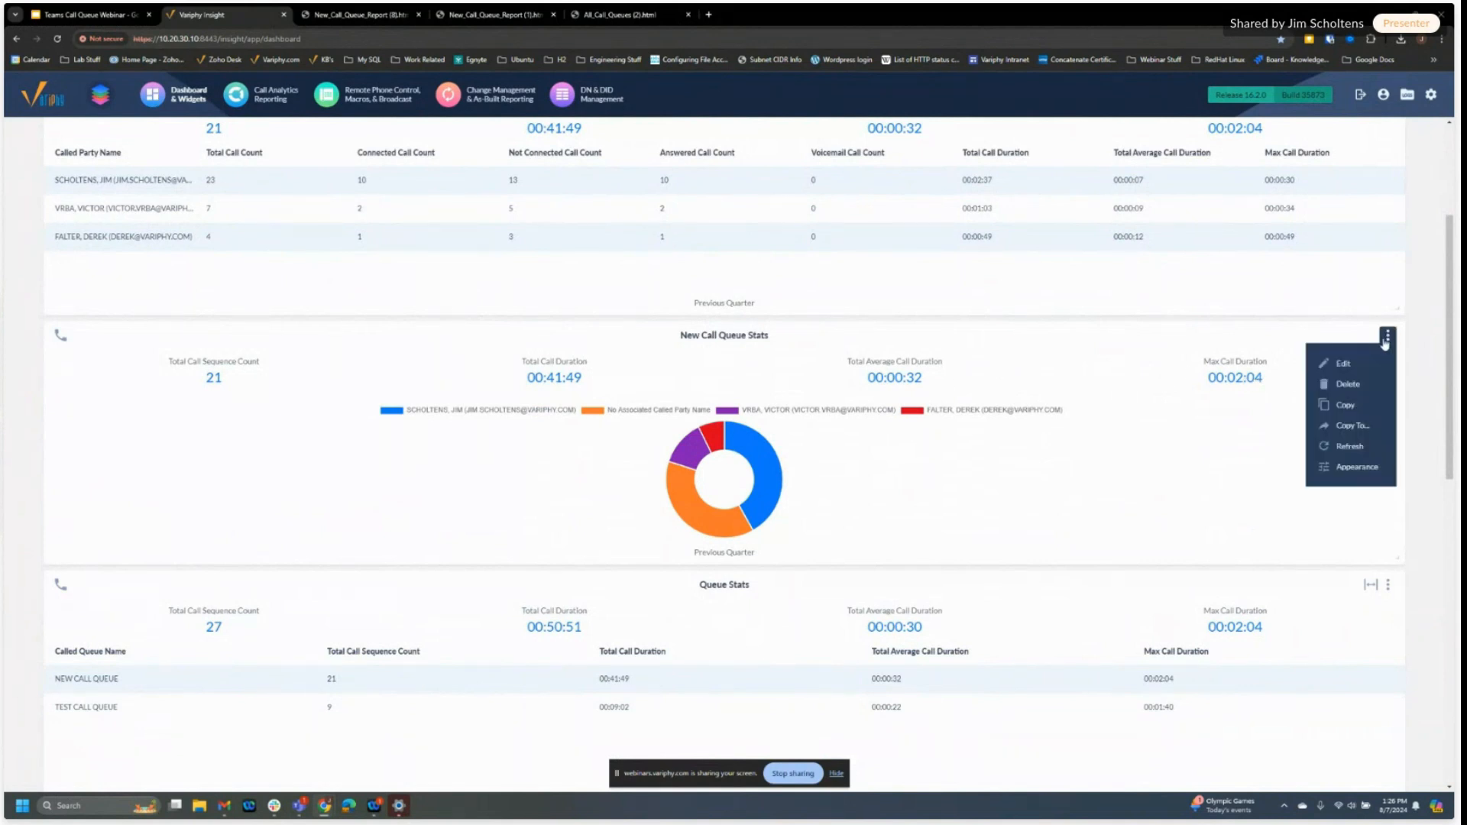
pyautogui.click(1350, 364)
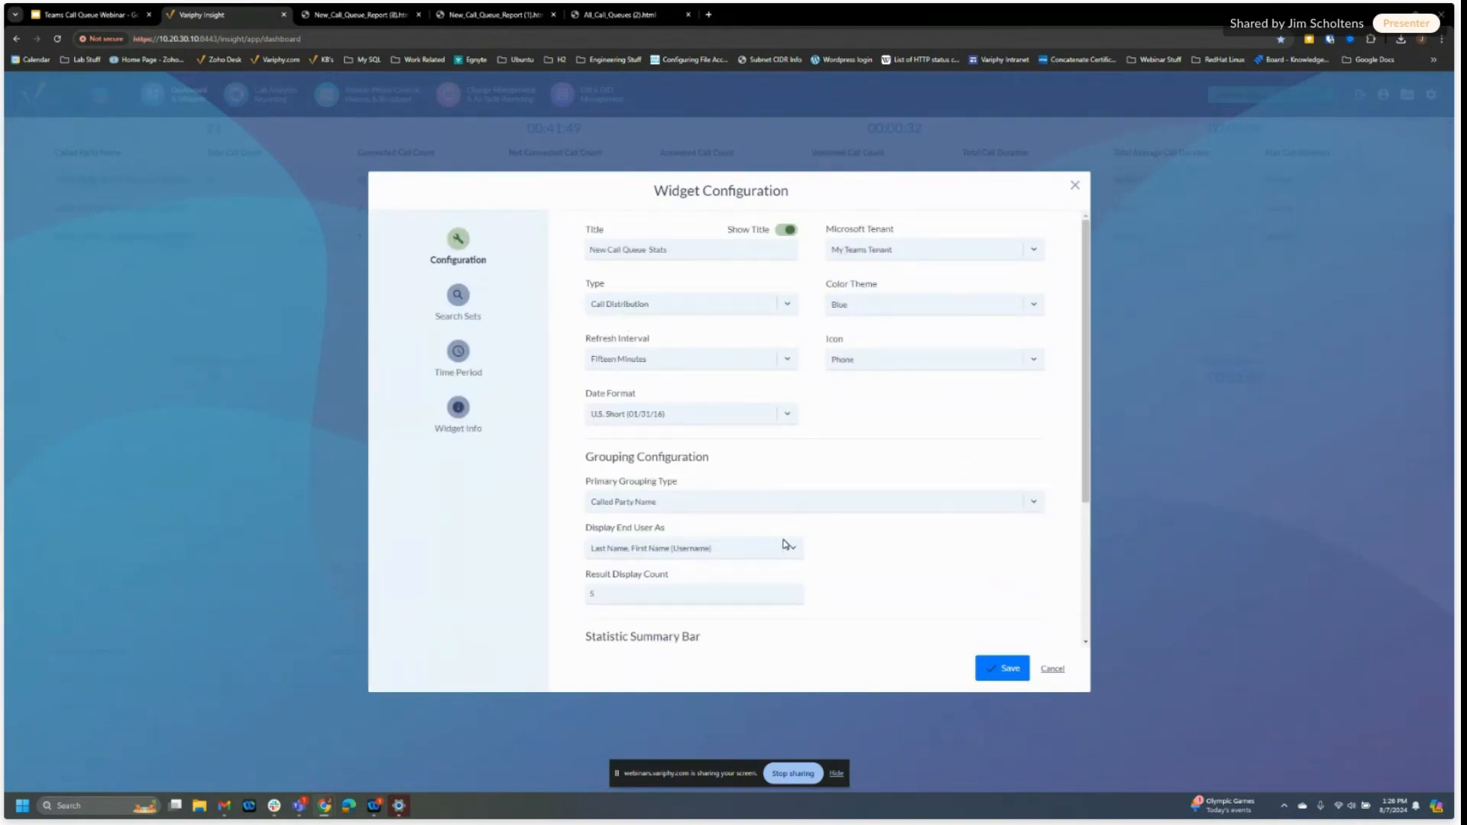
pyautogui.scroll(-3, 920, 601)
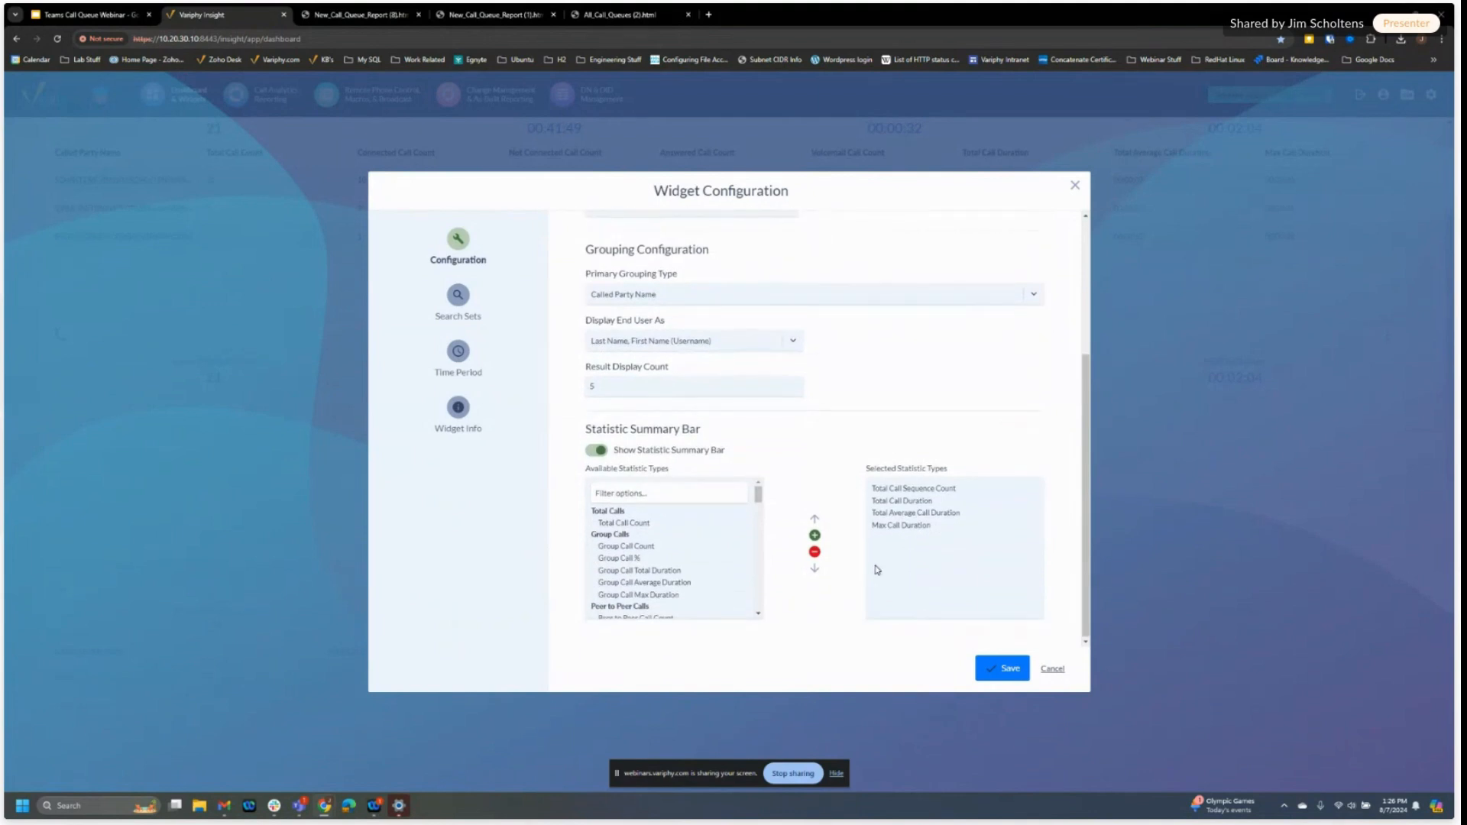
pyautogui.click(524, 333)
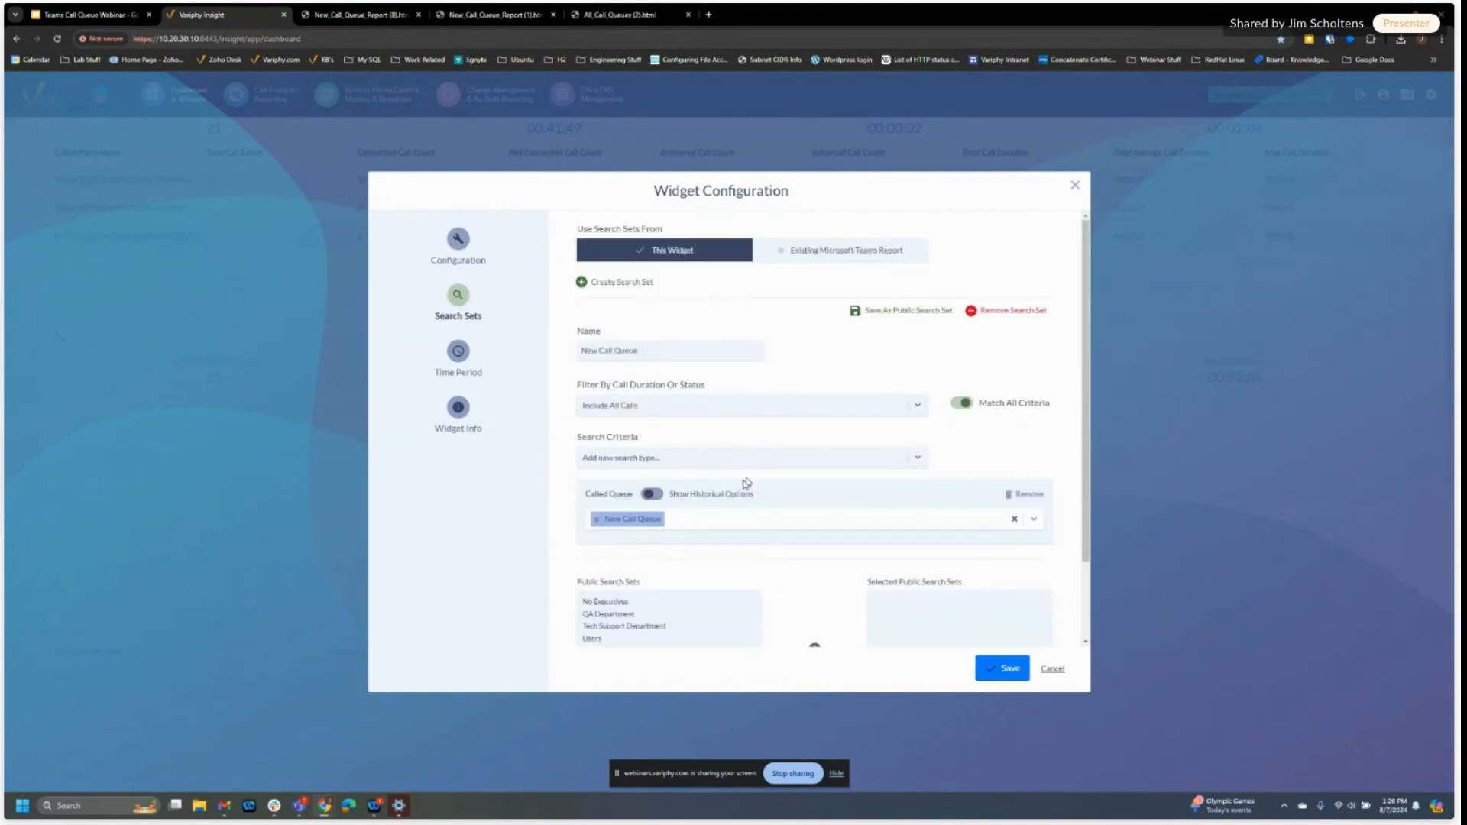
pyautogui.click(466, 256)
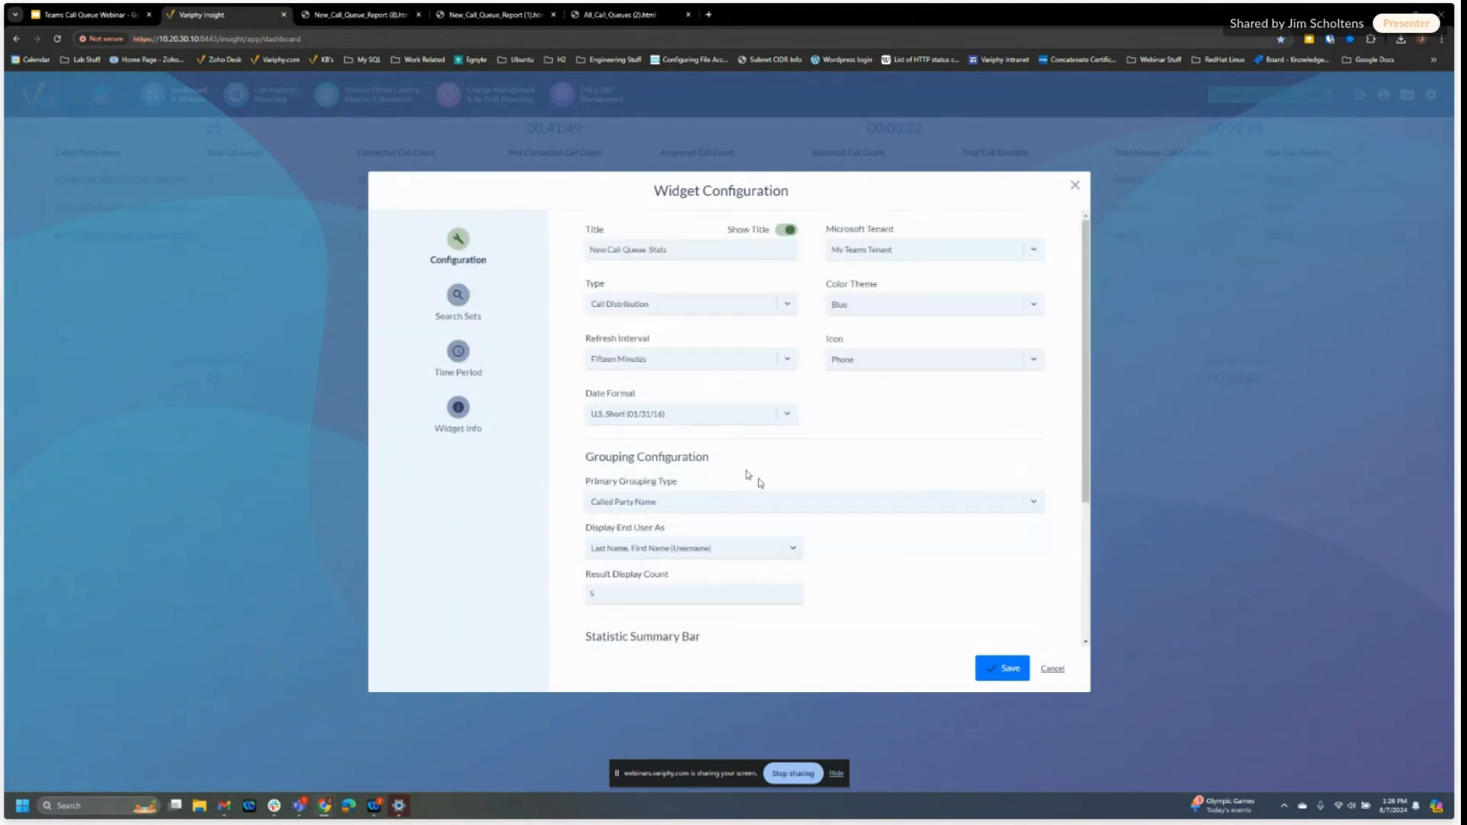
pyautogui.scroll(-3, 825, 527)
pyautogui.scroll(-1, 787, 516)
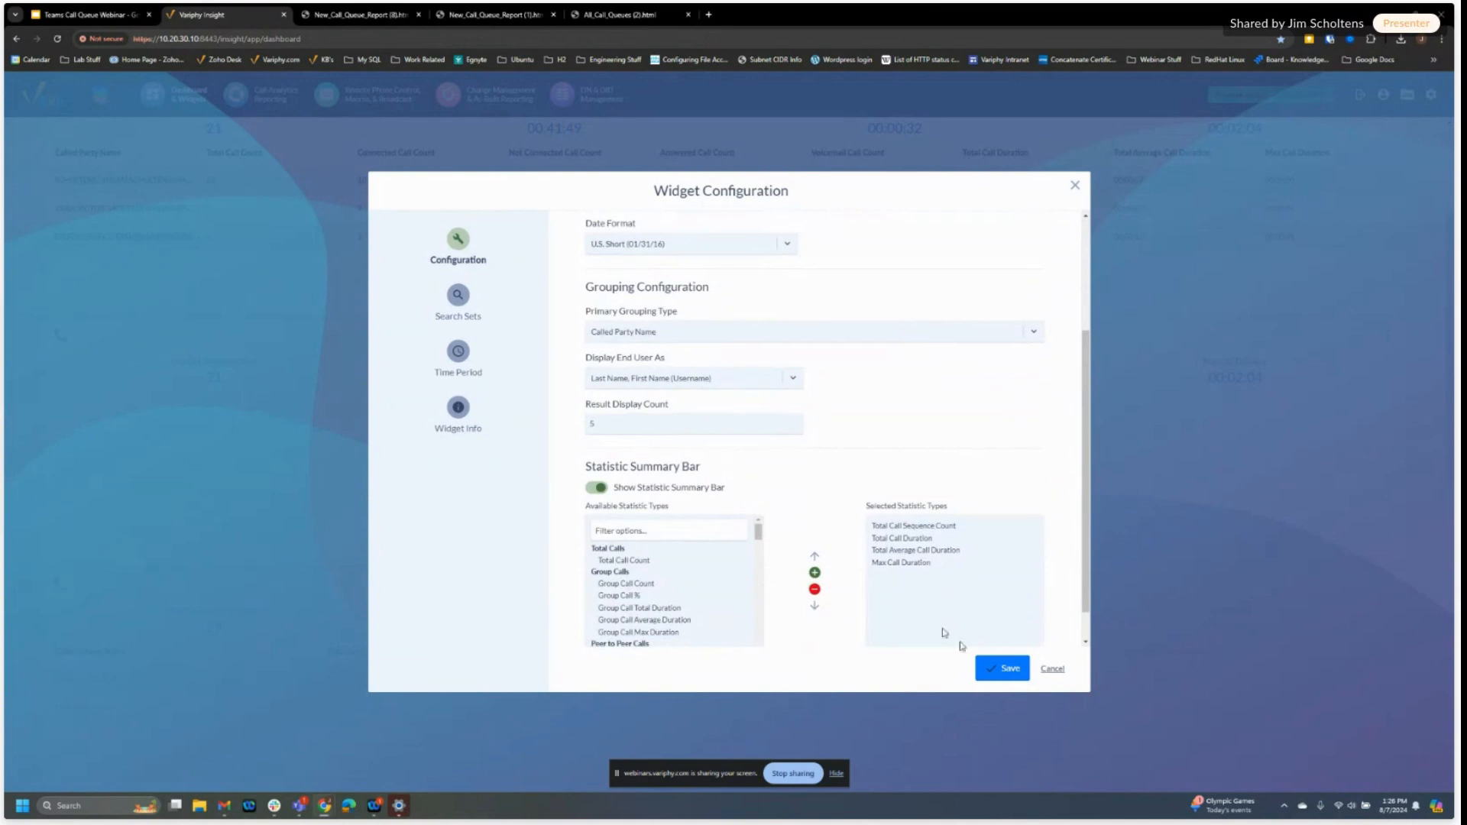
pyautogui.click(1052, 670)
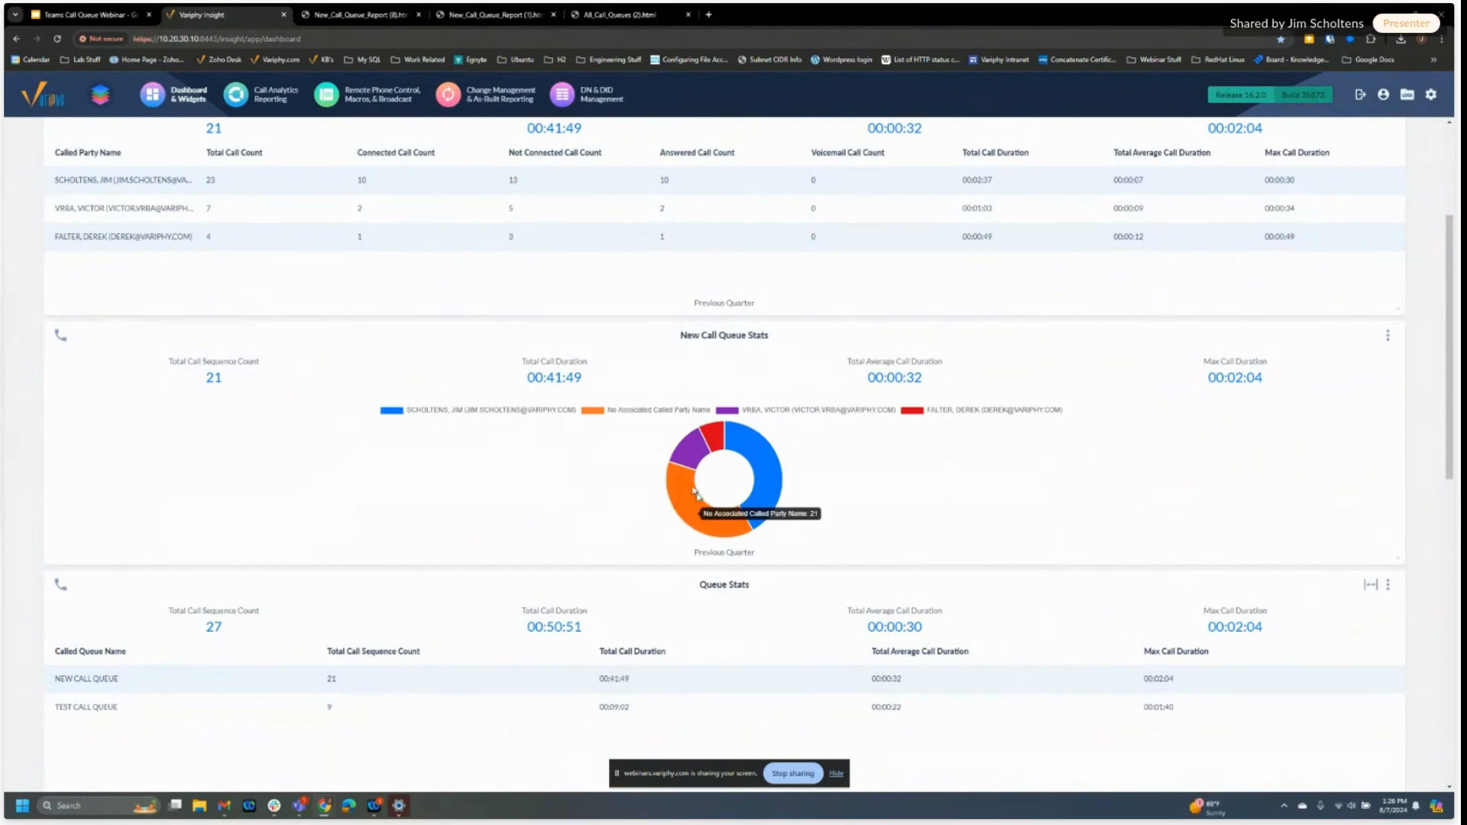
# Step: Inspect the segments of the New Call Queue Stats donut chart and bring the Queue Stats widget into view
pyautogui.moveTo(692, 461)
pyautogui.scroll(-1, 556, 468)
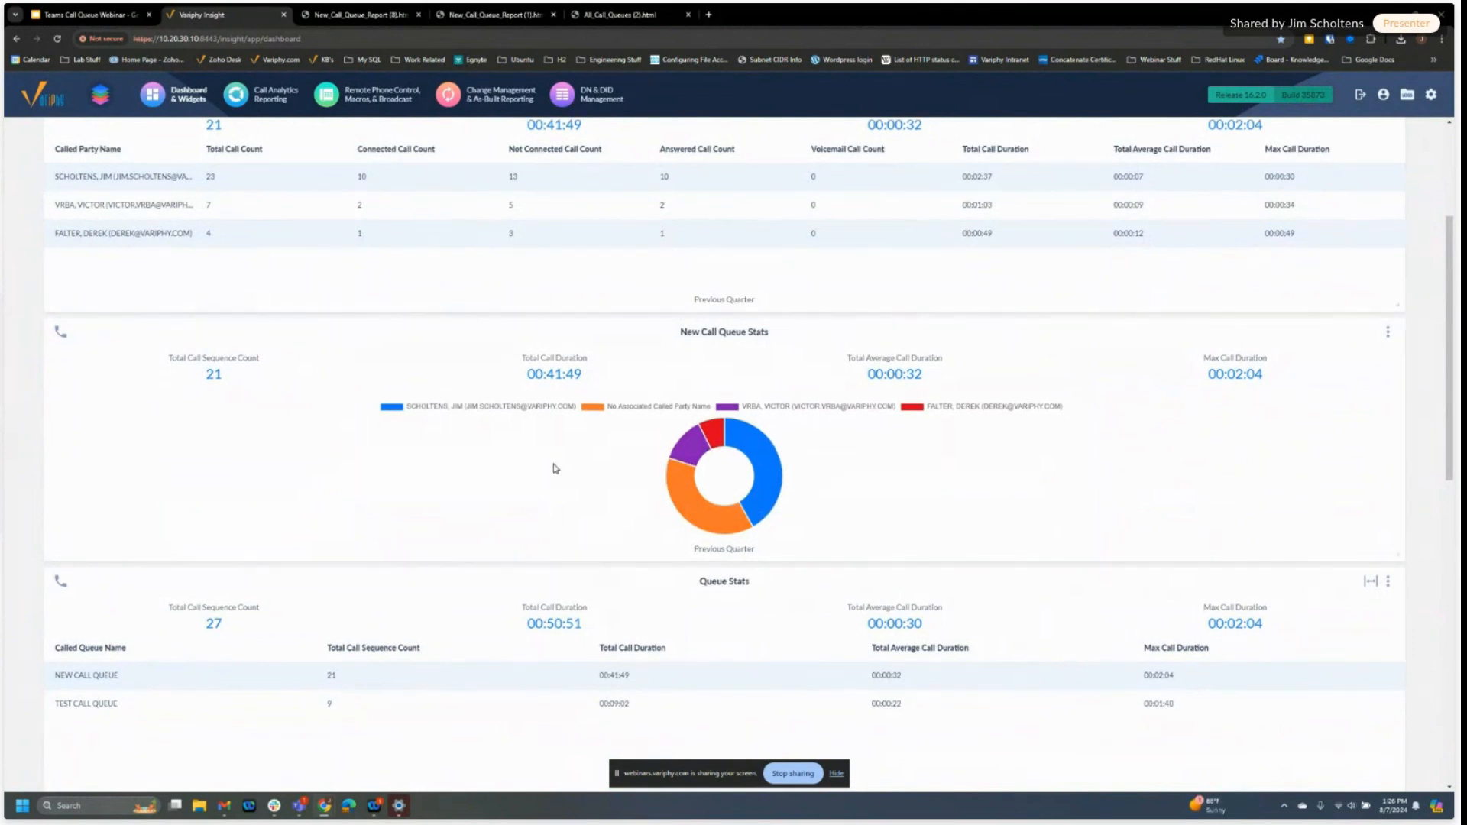
pyautogui.scroll(1, 611, 299)
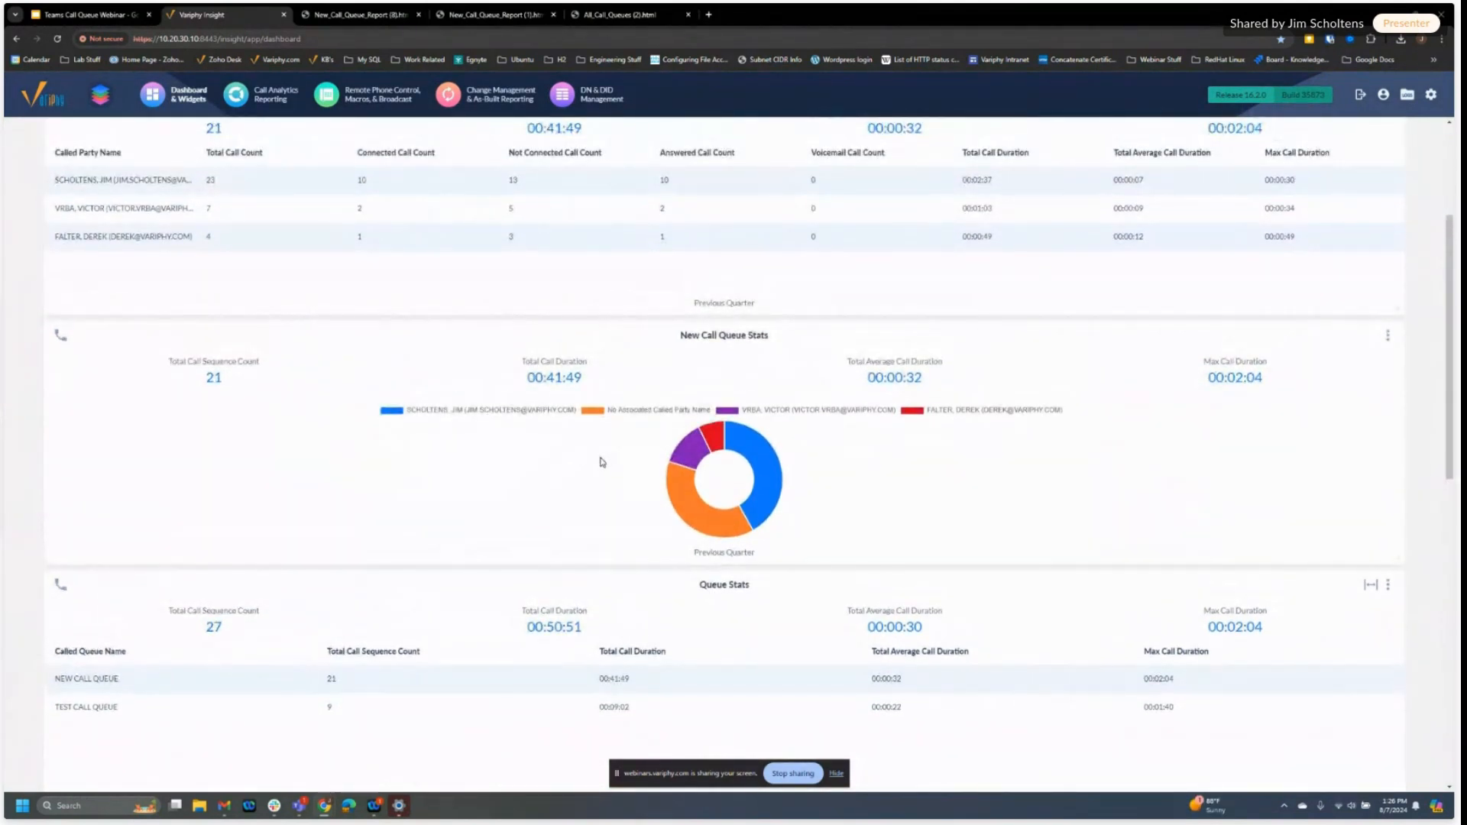
pyautogui.scroll(-2, 601, 462)
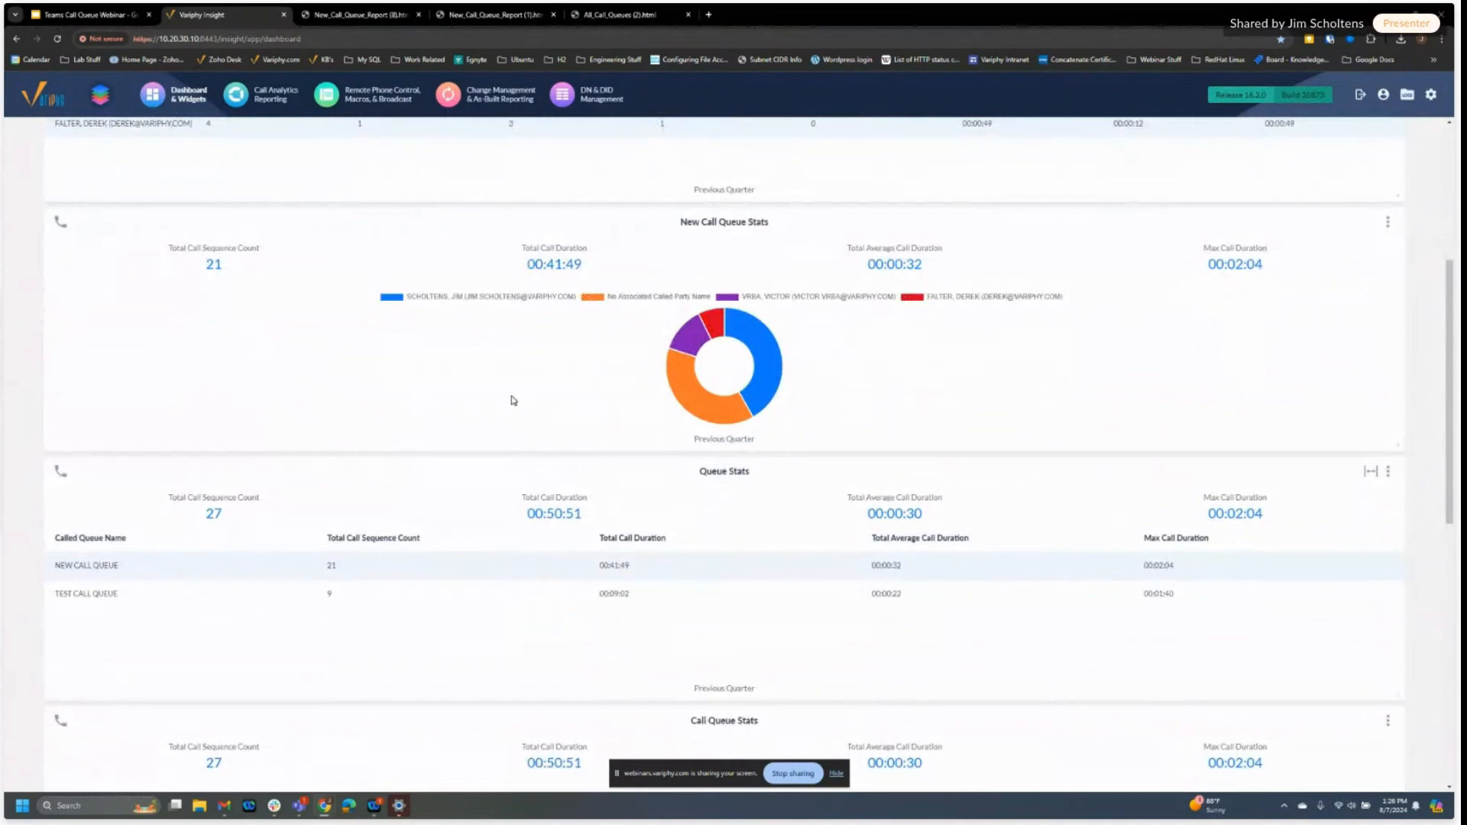
# Step: Compare the Queue Stats table and Call Queue Stats donut chart with the New Call Queue Stats widgets on the dashboard
pyautogui.scroll(-2, 513, 400)
pyautogui.scroll(-1, 535, 382)
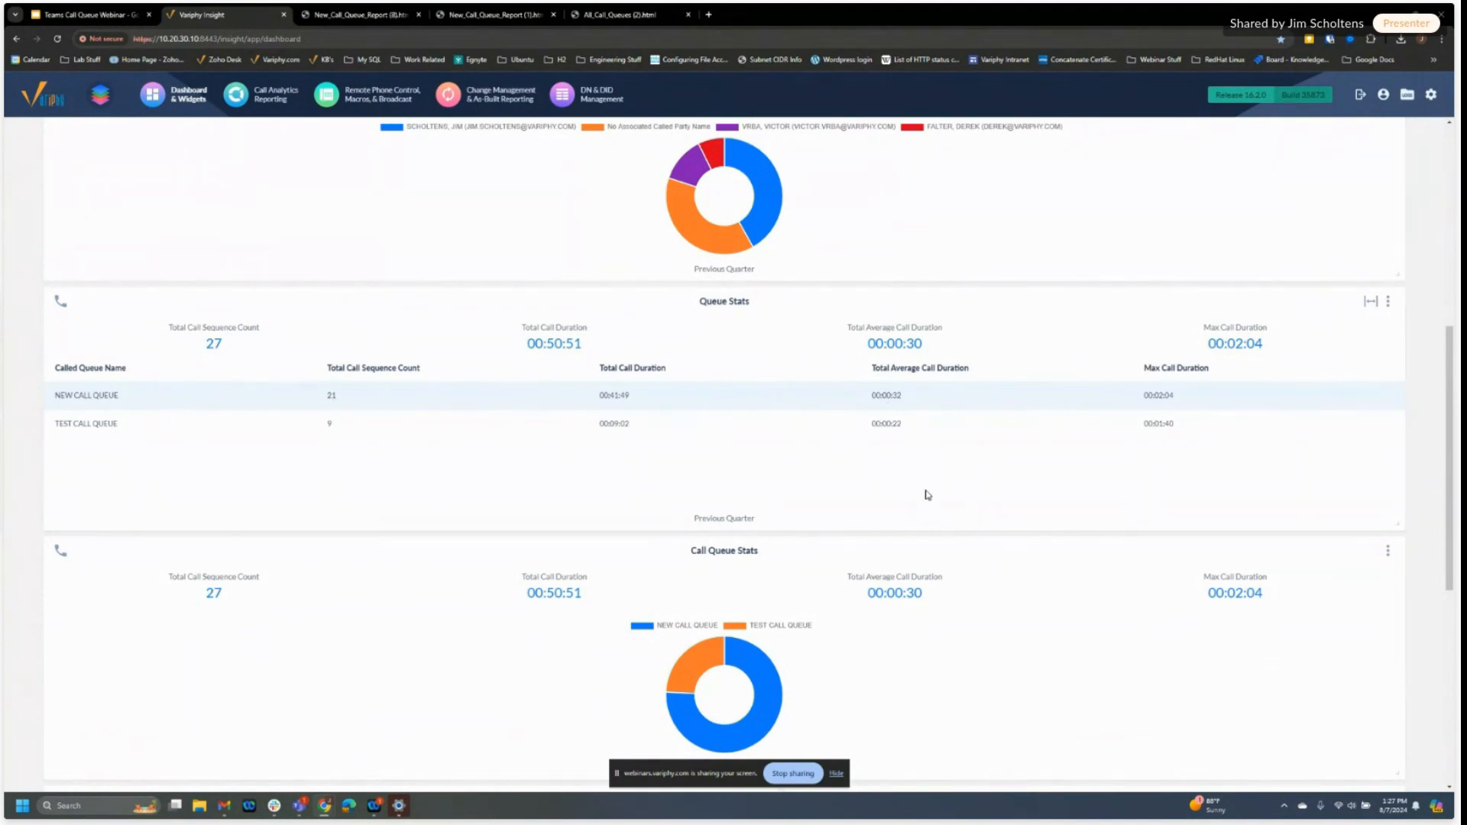
pyautogui.scroll(5, 927, 495)
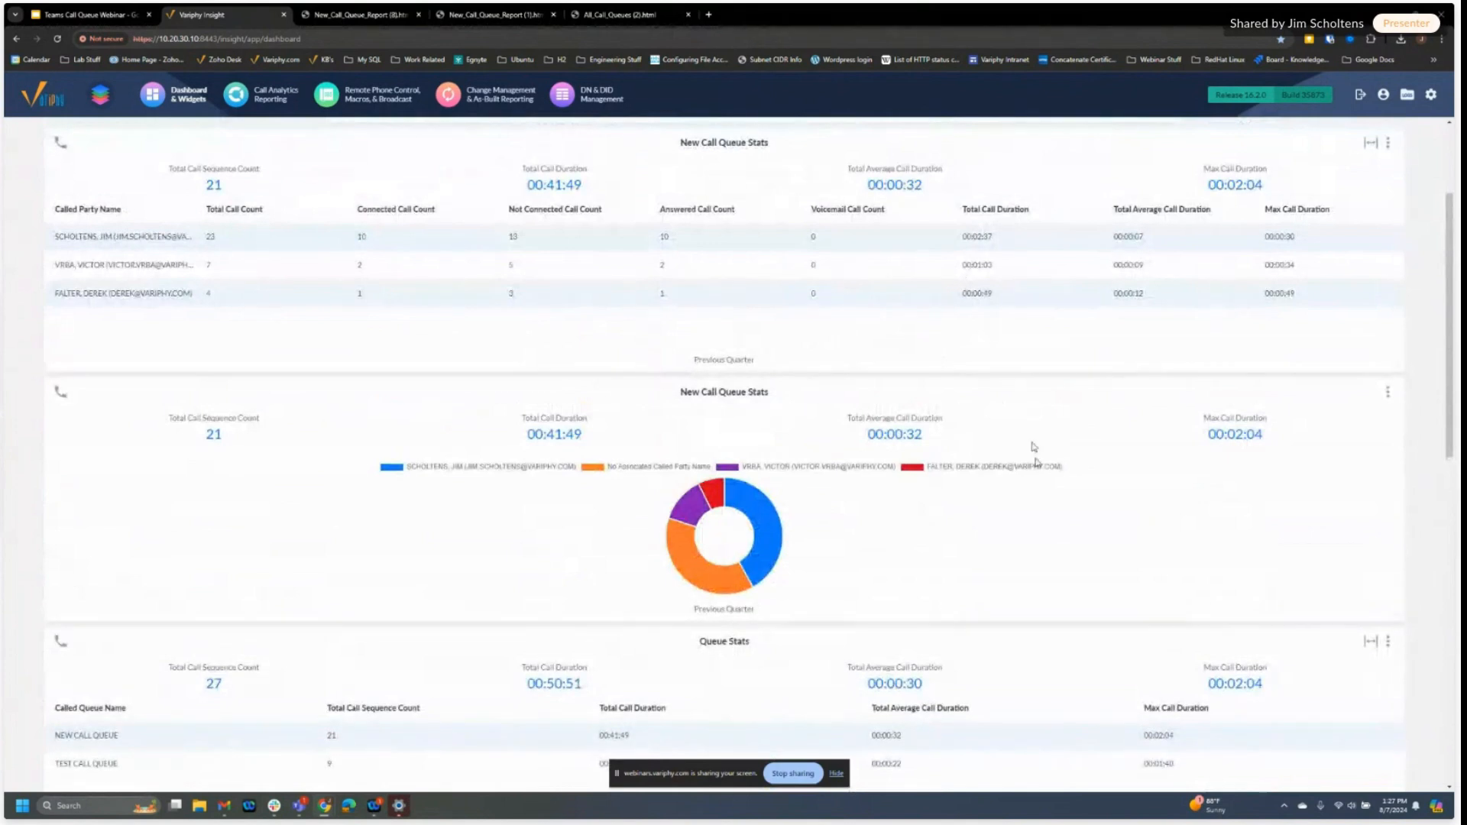
pyautogui.scroll(-5, 964, 529)
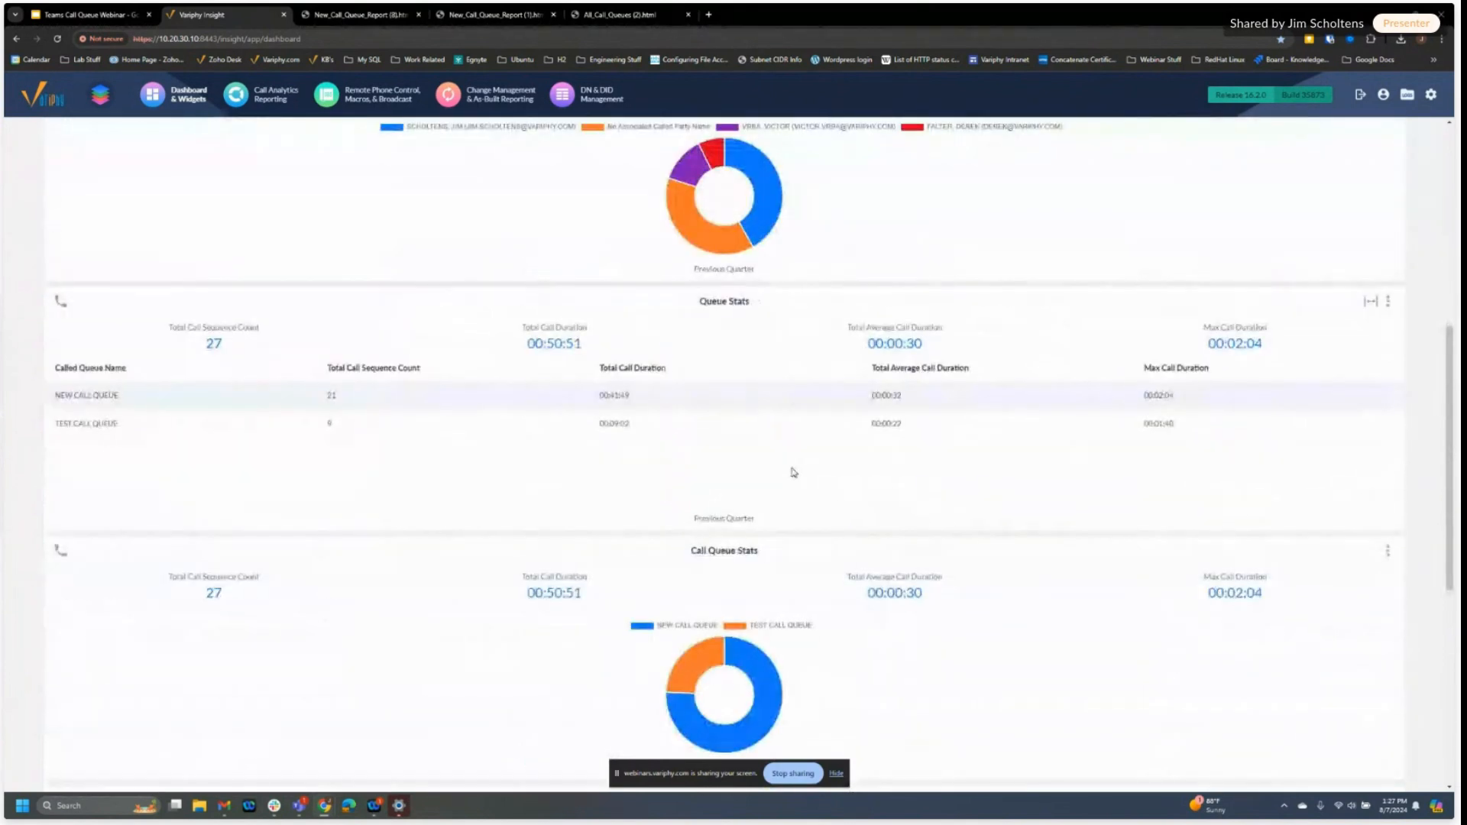
pyautogui.scroll(-3, 793, 472)
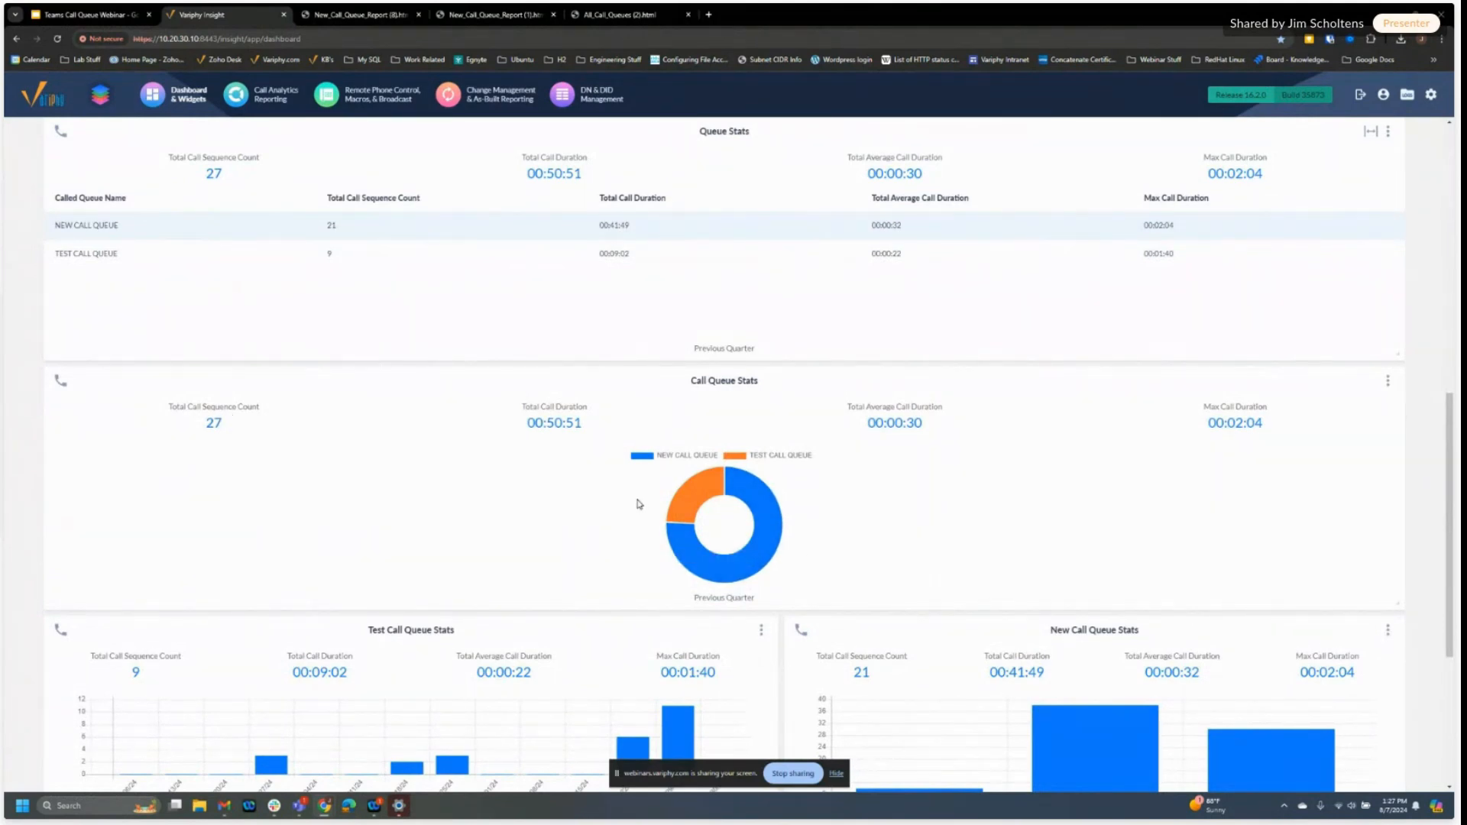
# Step: Examine the Test Call Queue Stats and New Call Queue Stats bar charts, and return to the start of the dashboard
pyautogui.scroll(-4, 427, 458)
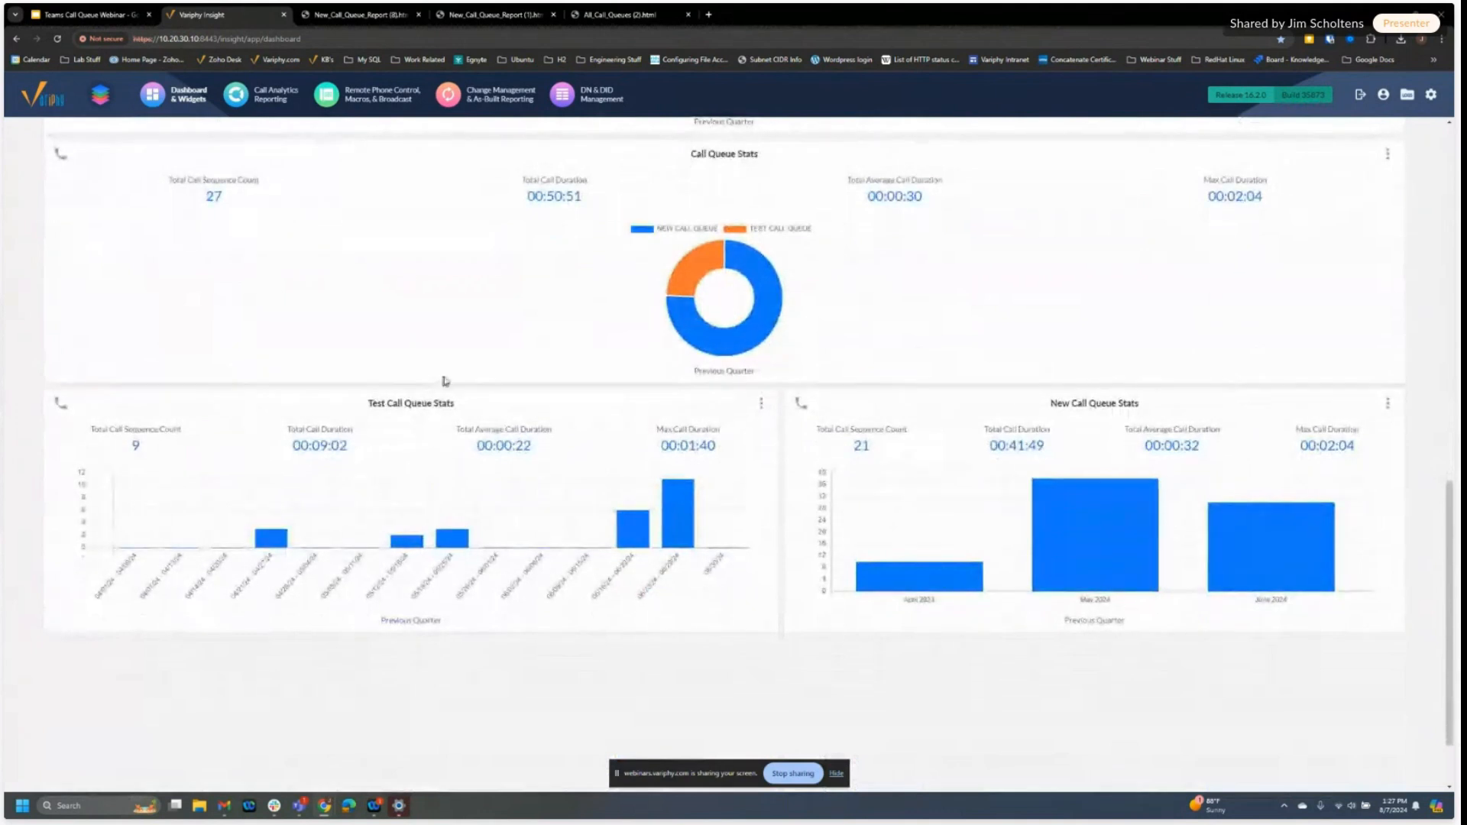
pyautogui.scroll(-1, 434, 305)
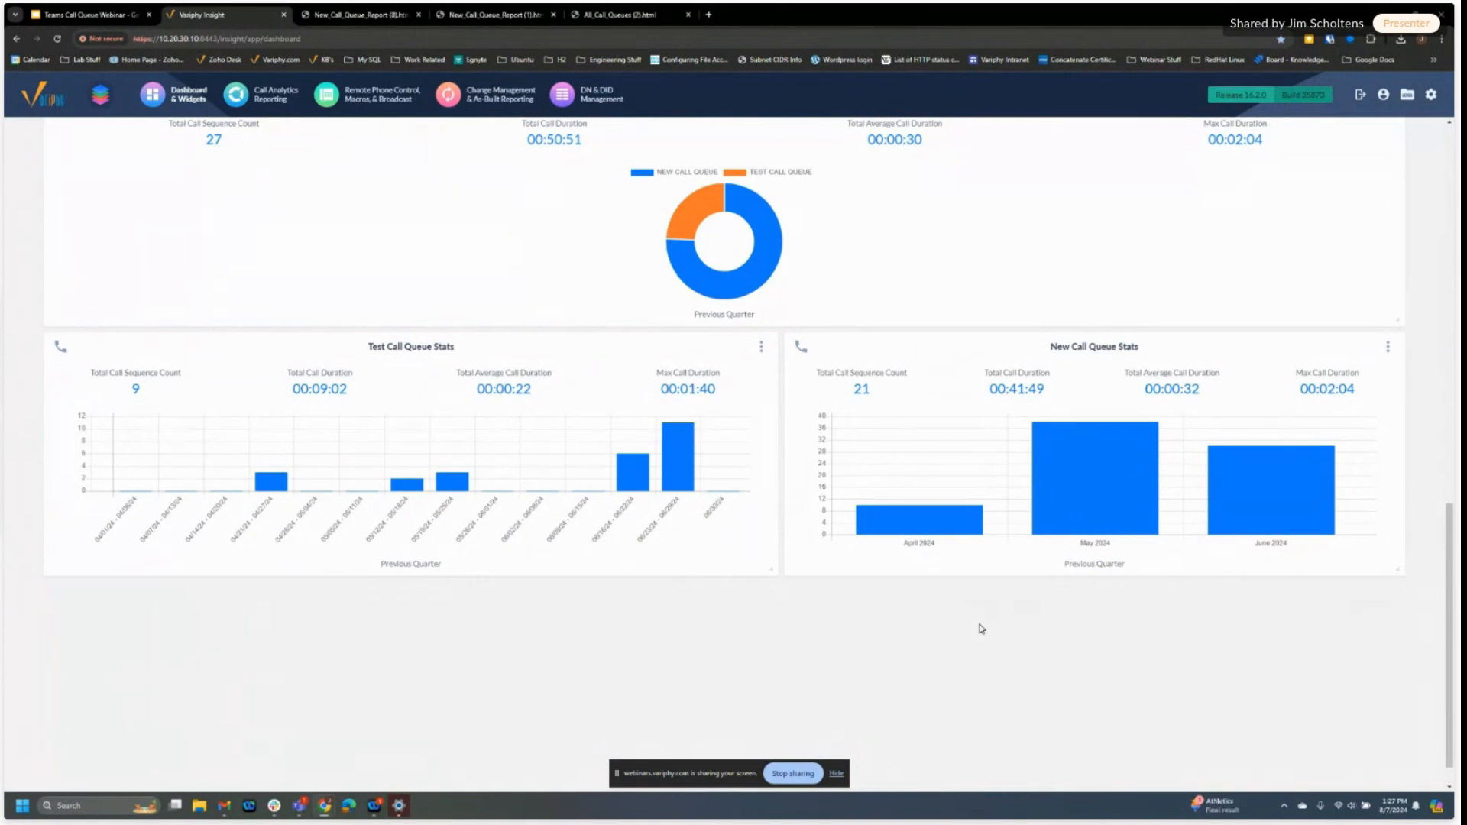
pyautogui.scroll(2, 981, 628)
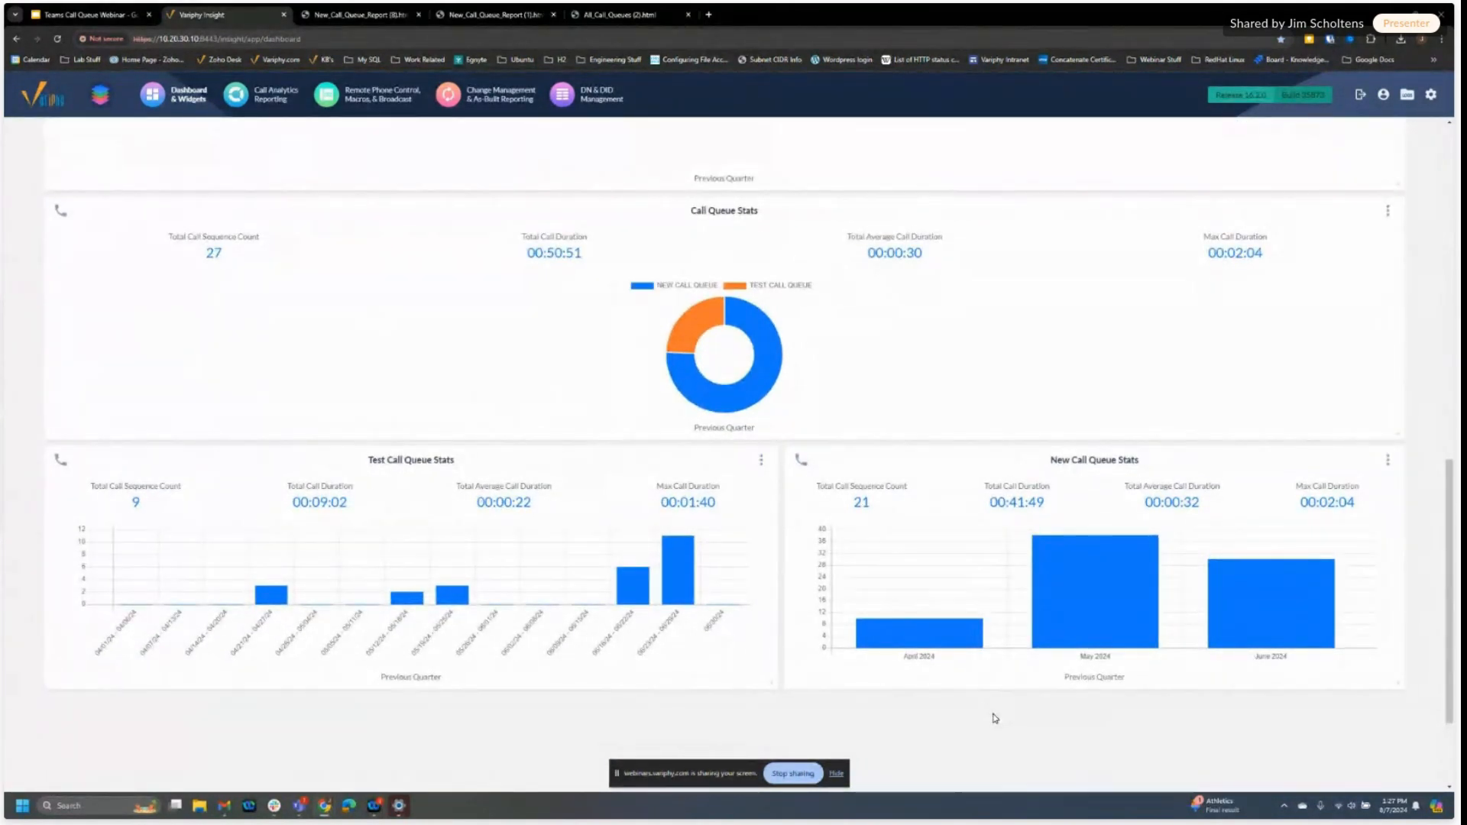
pyautogui.scroll(10, 986, 712)
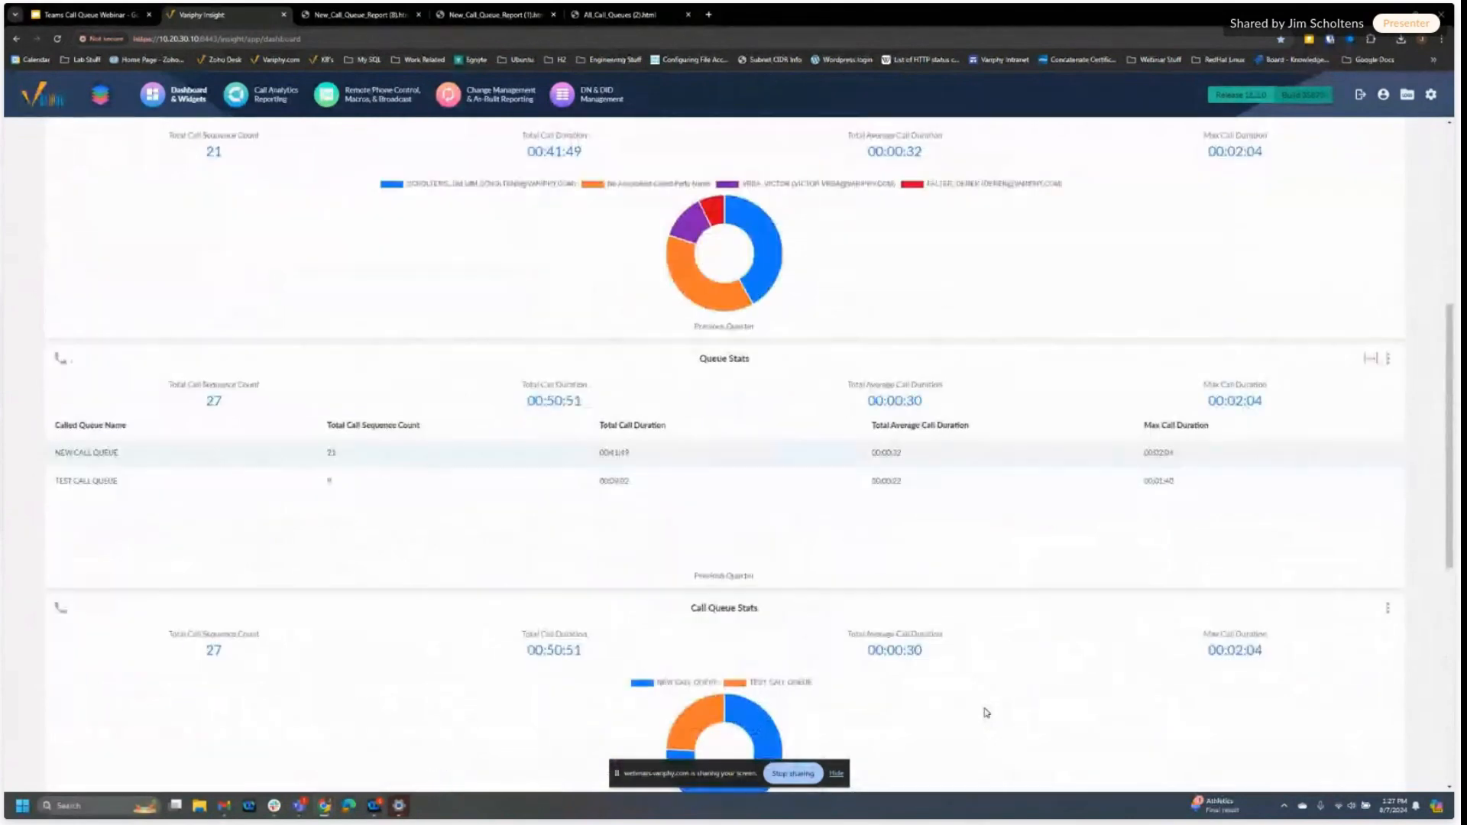
pyautogui.scroll(3, 962, 640)
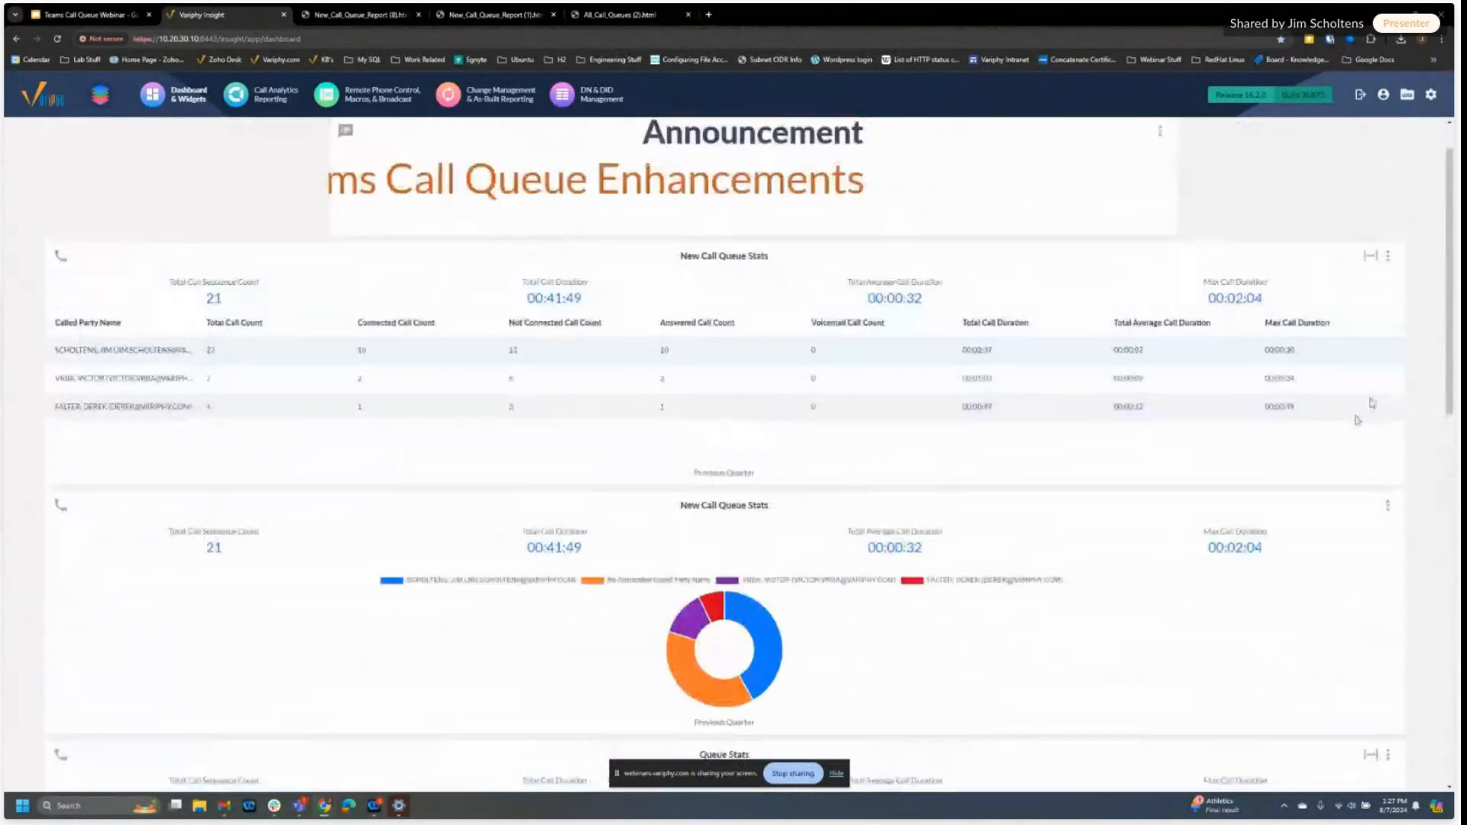
pyautogui.scroll(1, 1352, 189)
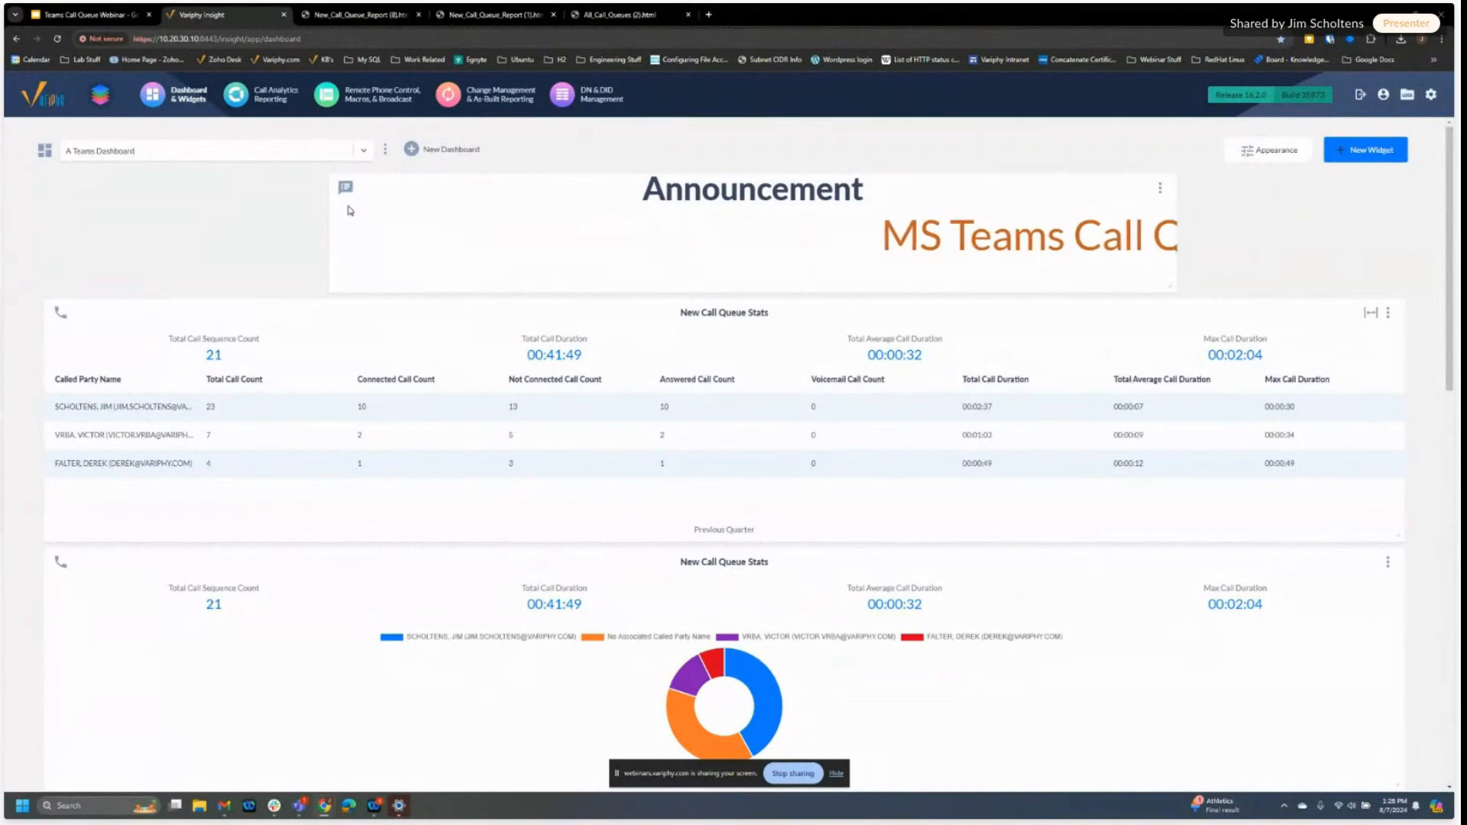
# Step: Switch to the open New Call Queue Report, examine Complete Call Sequences 7 and 8, and return to its Called Party Name Summary
pyautogui.click(375, 17)
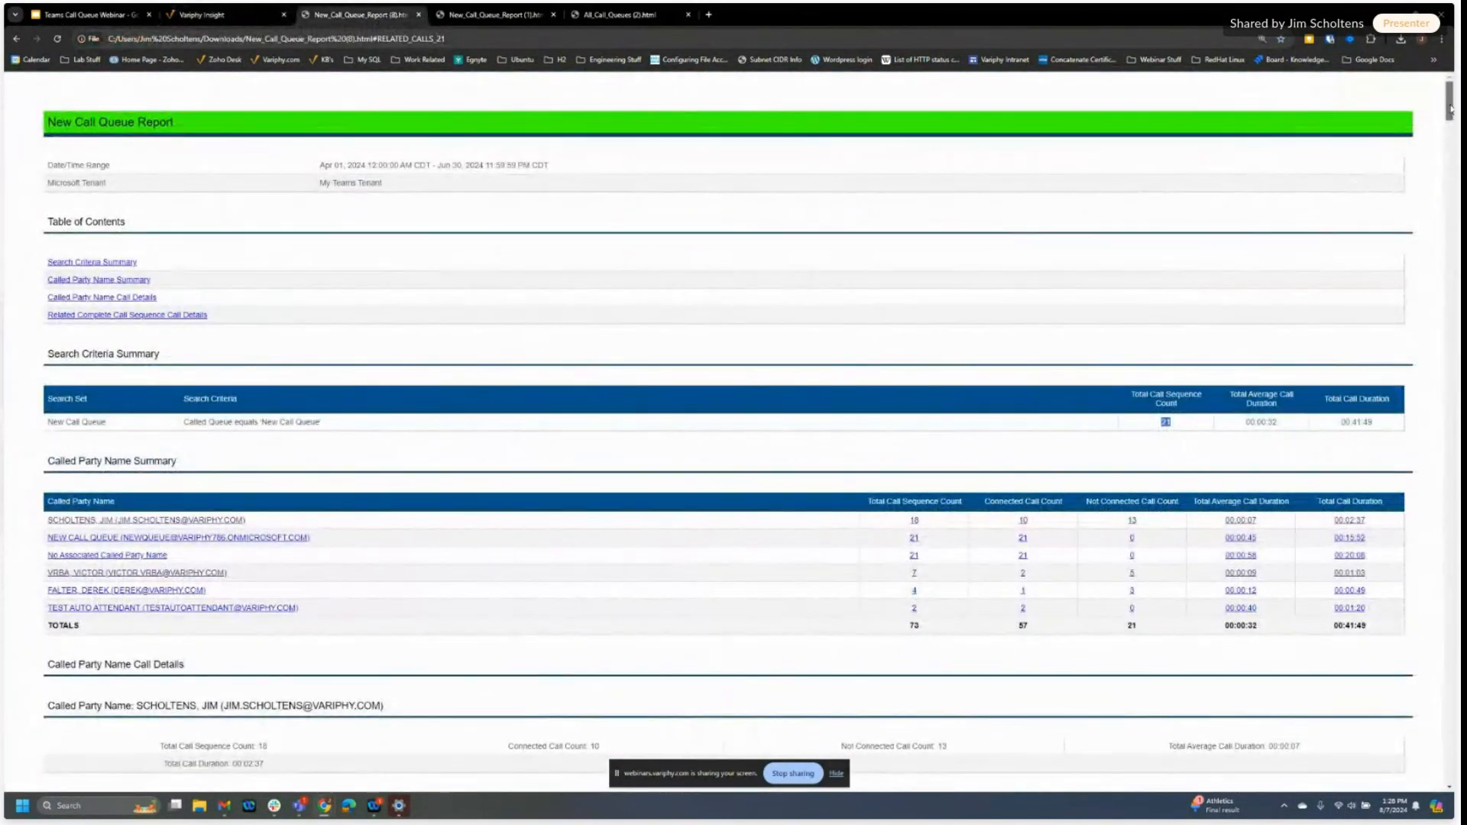
pyautogui.moveTo(1450, 110); pyautogui.dragTo(1449, 518)
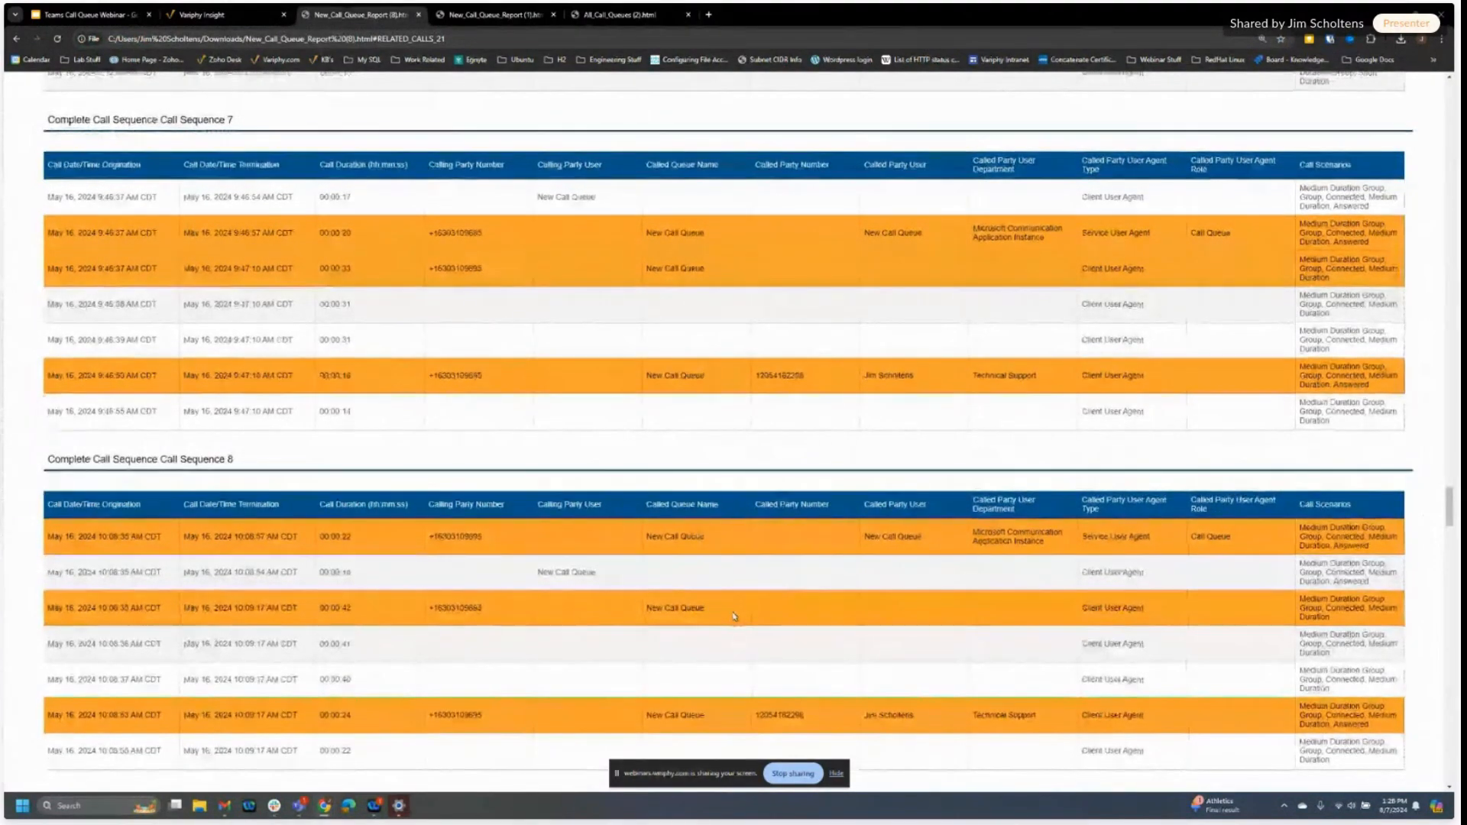
pyautogui.scroll(-1, 734, 616)
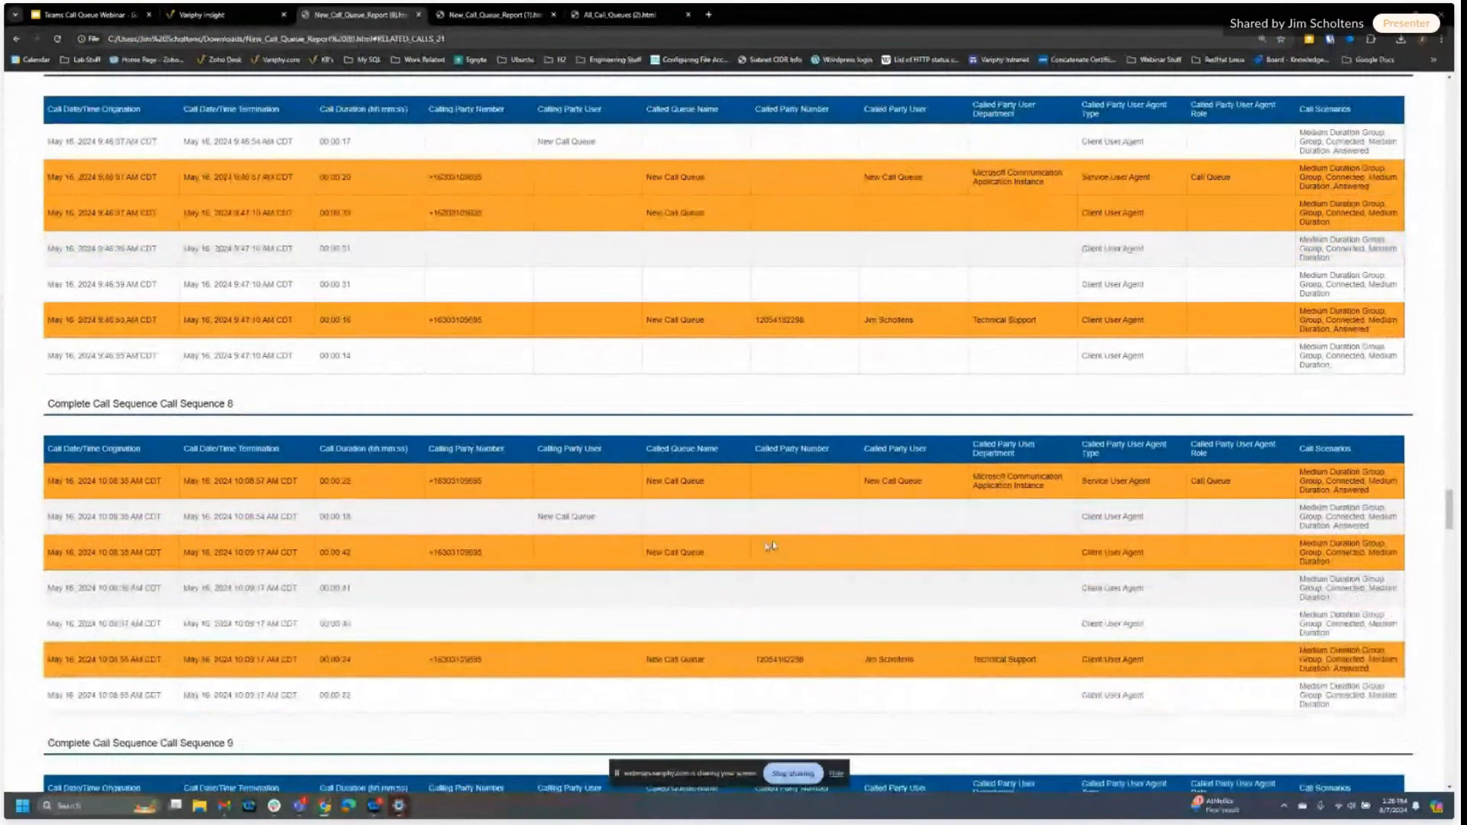
pyautogui.moveTo(1447, 498); pyautogui.dragTo(1427, 152)
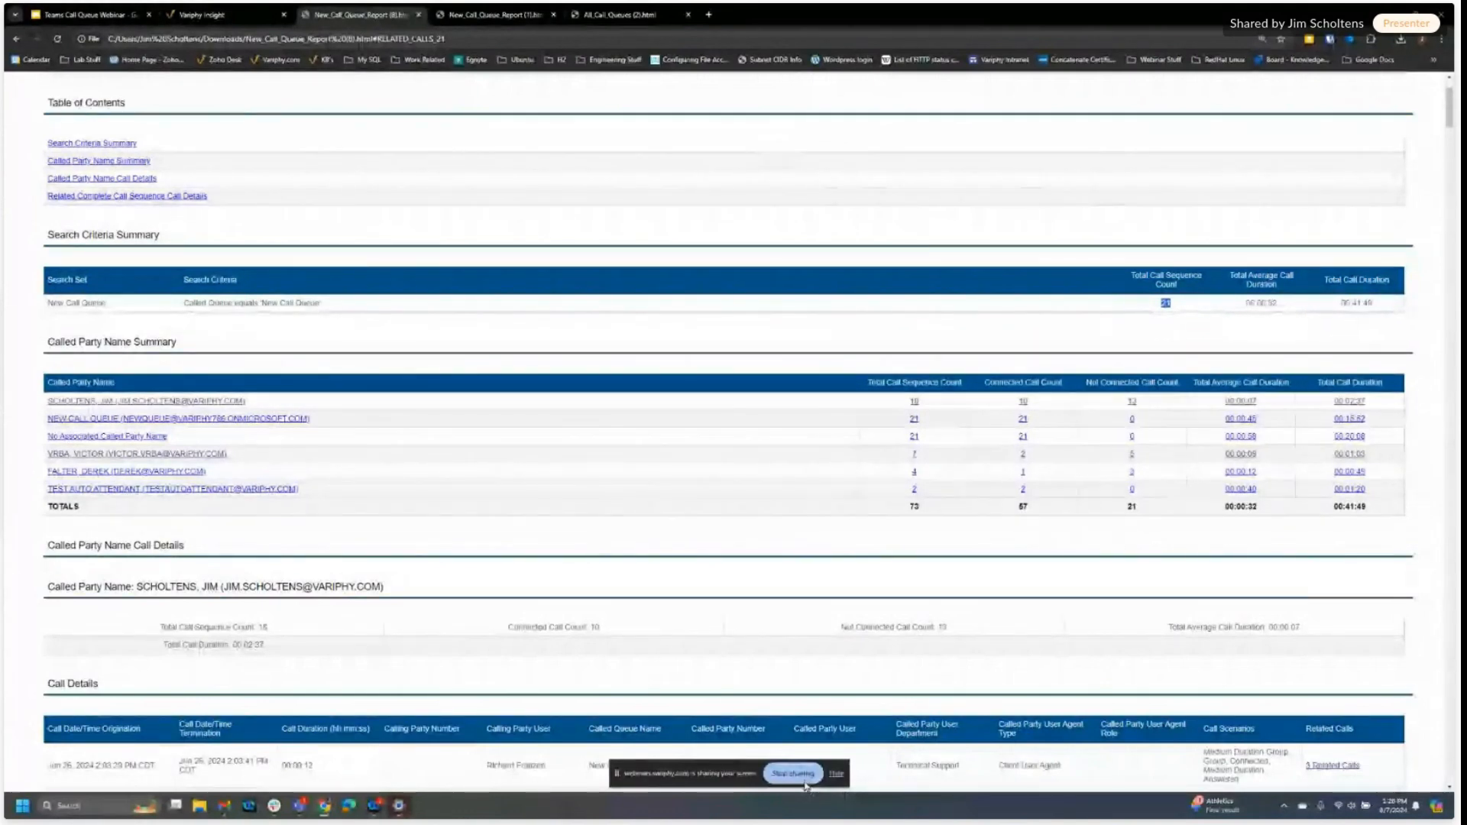
# Step: Return to the Variphy Insight dashboard and stop sharing the screen
pyautogui.click(239, 12)
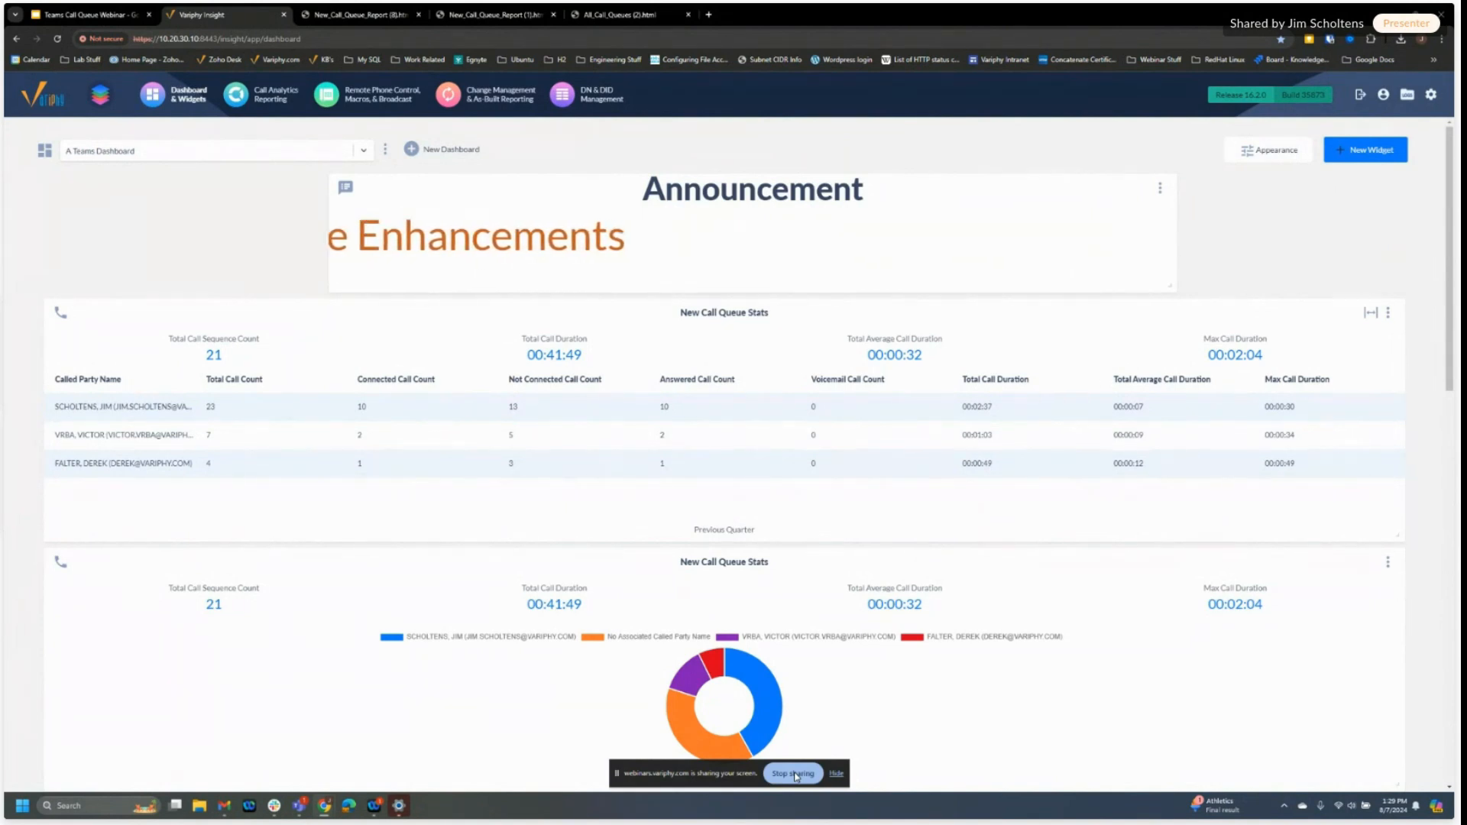
pyautogui.click(795, 776)
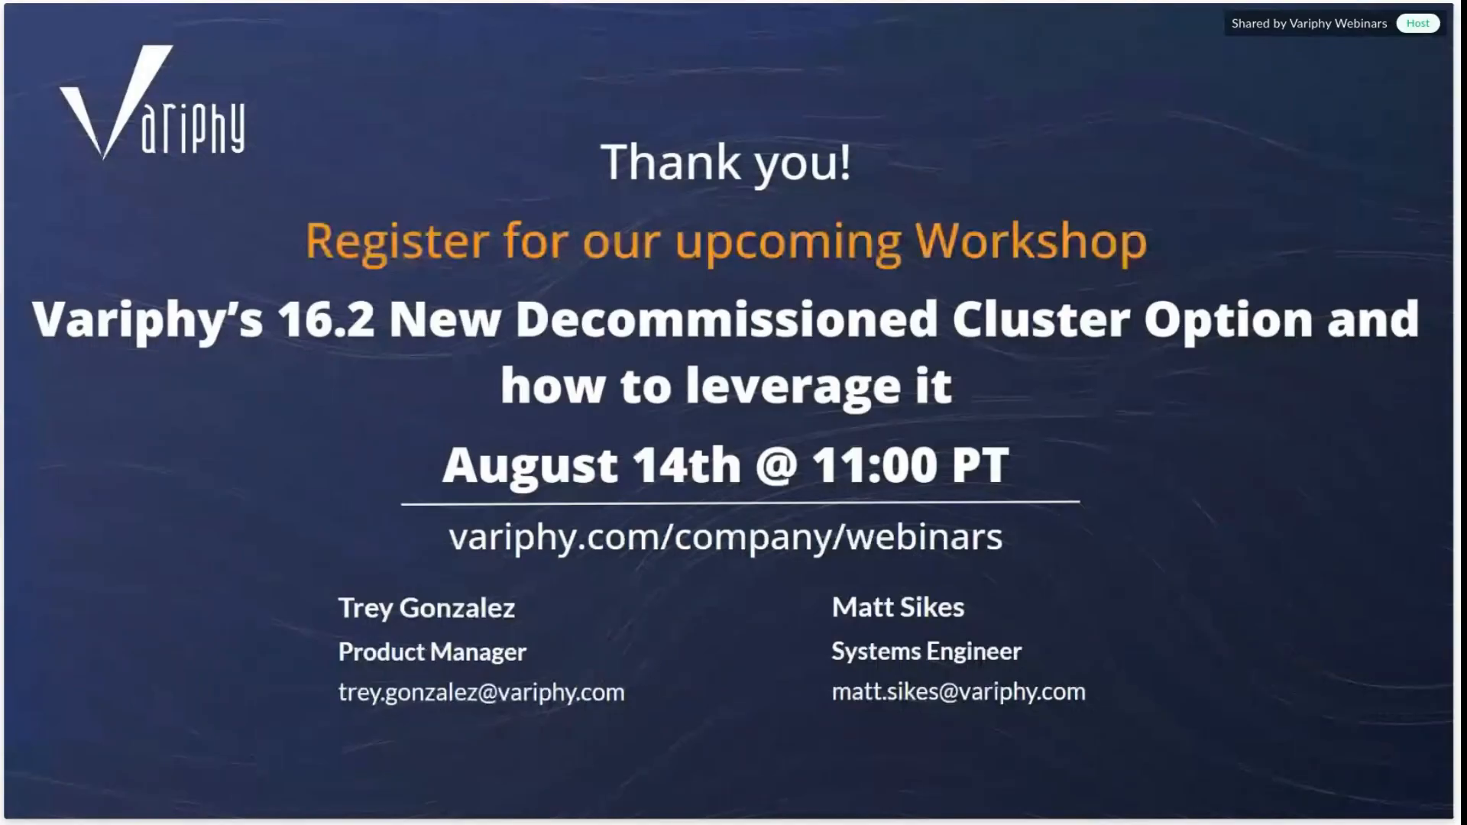